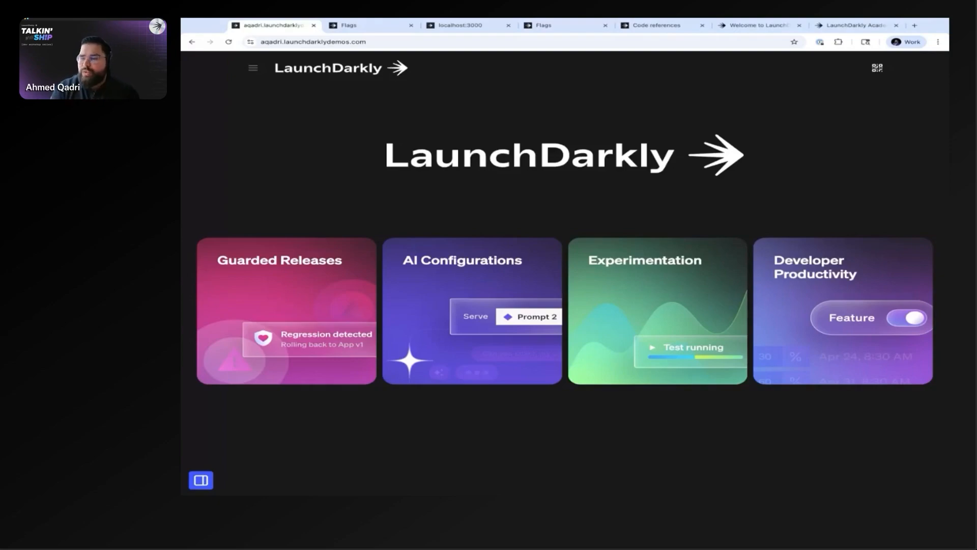
mouse_move(860, 279)
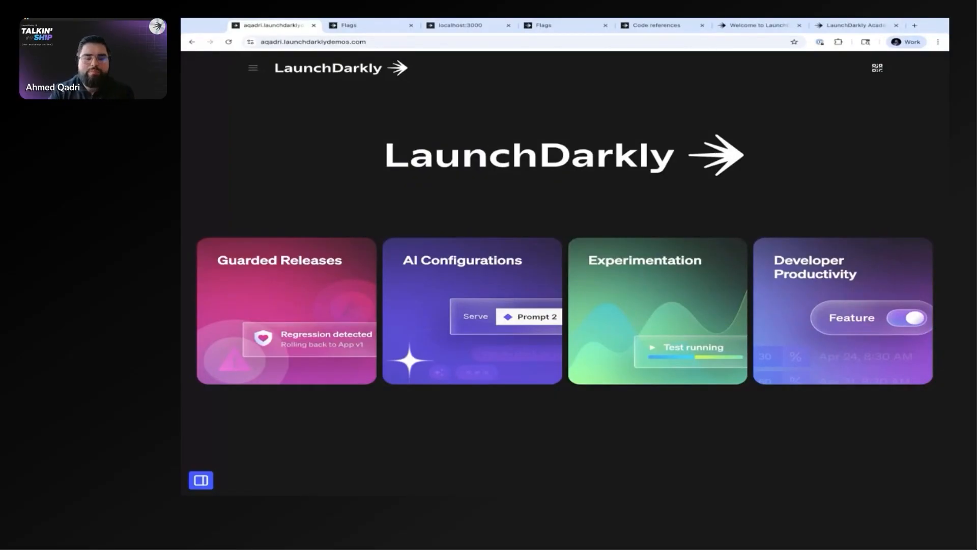
mouse_move(634, 363)
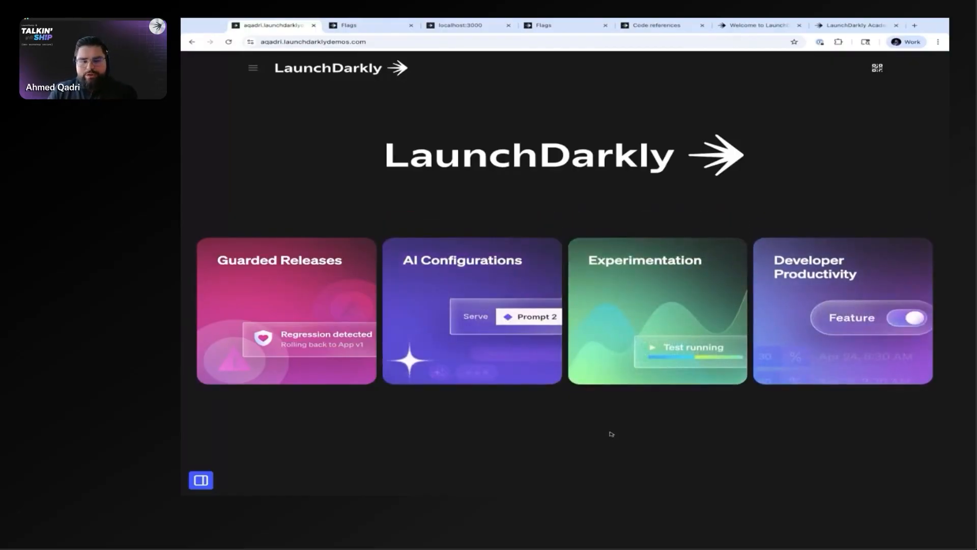
mouse_move(470, 363)
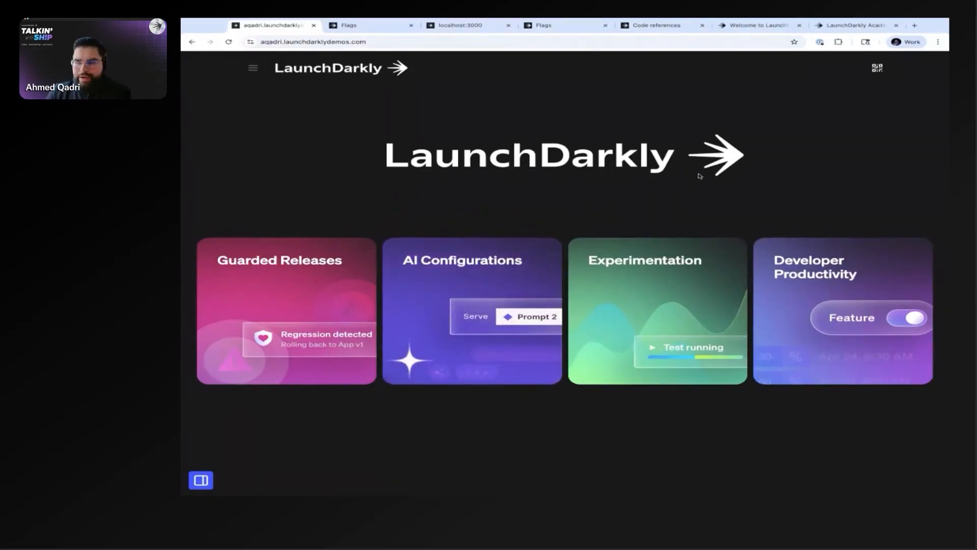
mouse_move(351, 312)
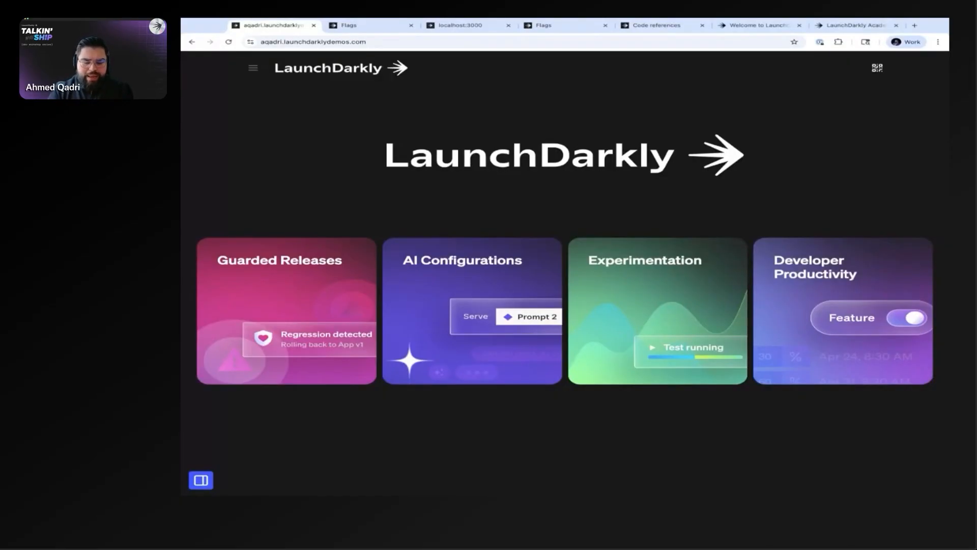
key(ctrl+w)
key(ctrl+shift+t)
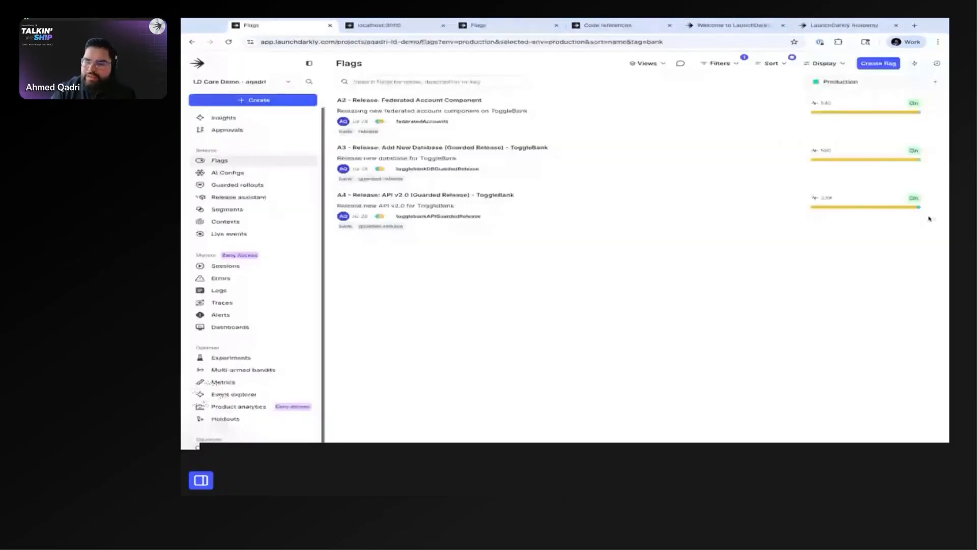
key(super+shift+t)
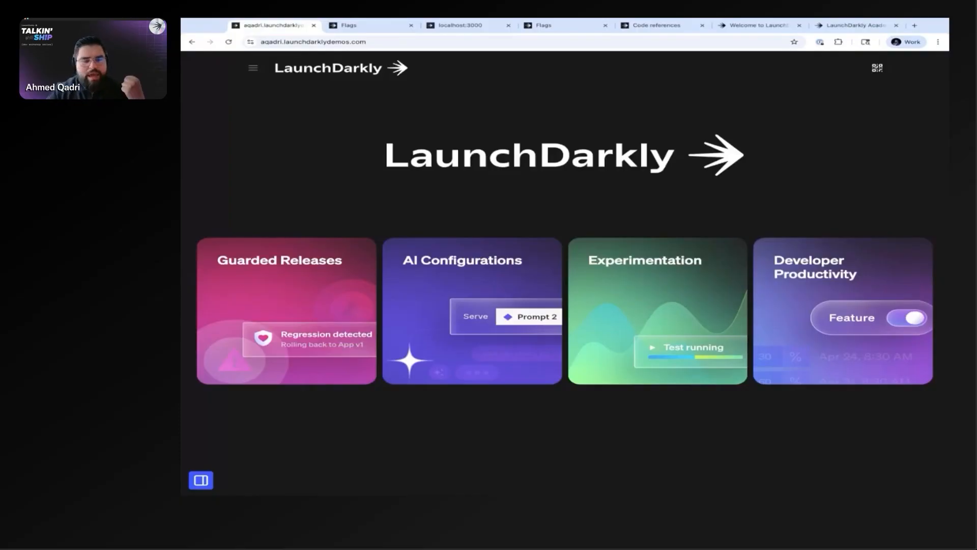
Step: Switch to the LaunchDarkly flags page and look through the navigation sections down to the shortcuts
mouse_move(280, 350)
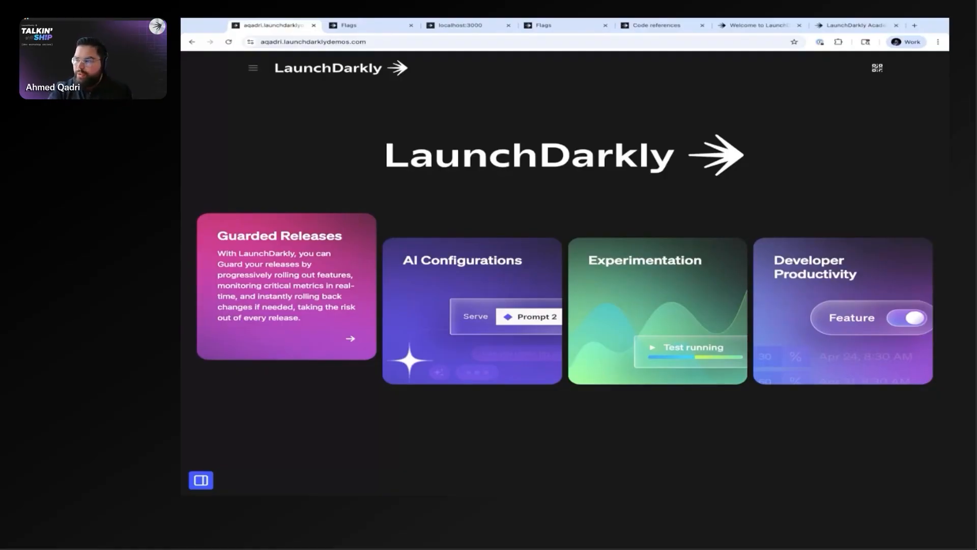
mouse_move(843, 351)
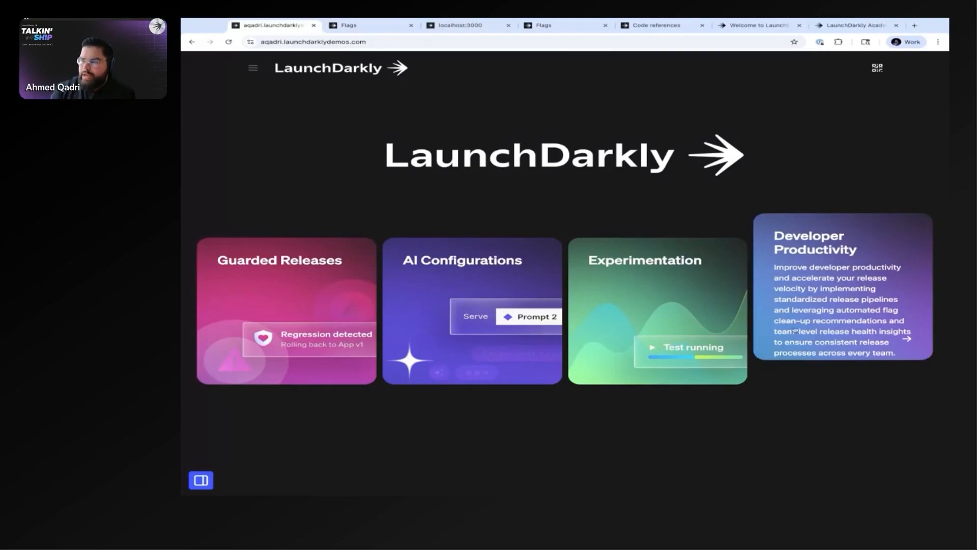
click(369, 25)
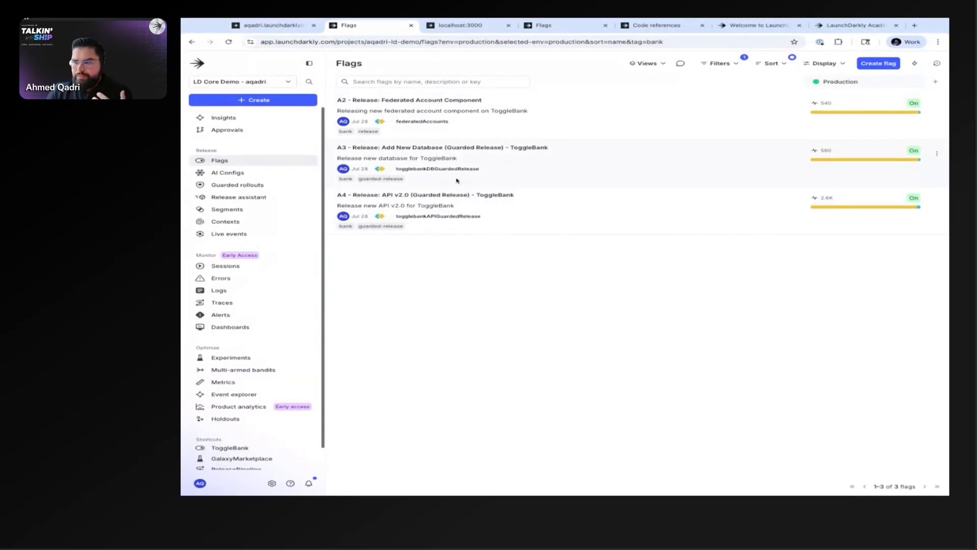
scroll(285, 319, down, 1)
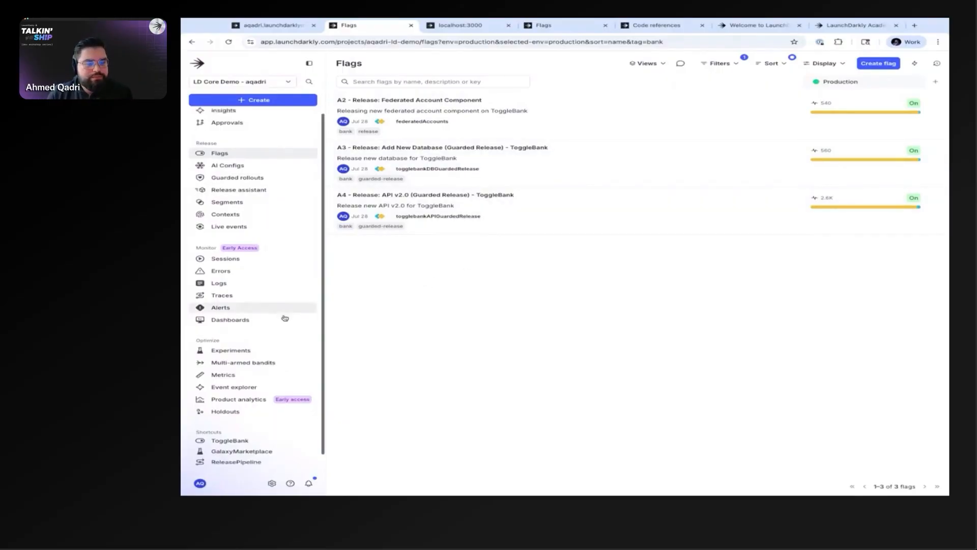
scroll(284, 315, down, 1)
scroll(284, 303, up, 2)
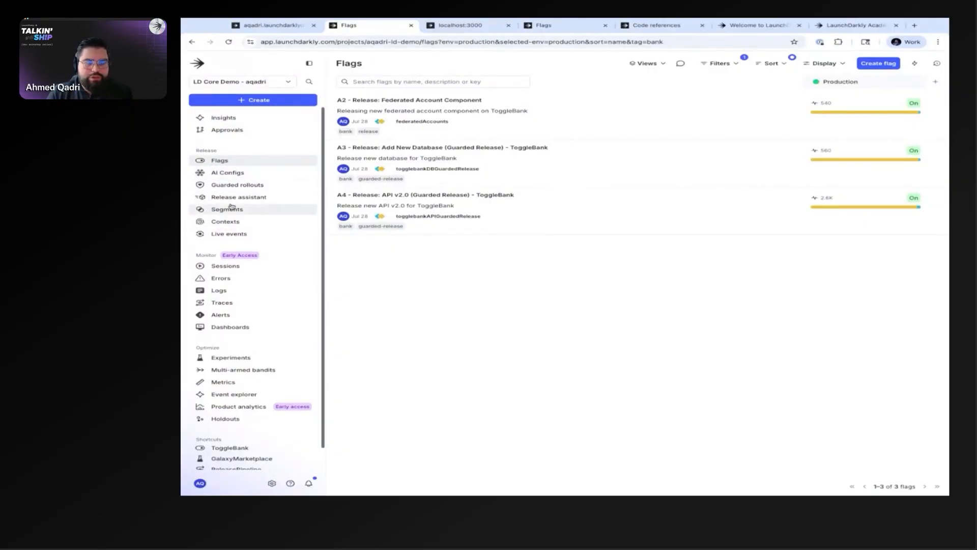
scroll(230, 209, down, 1)
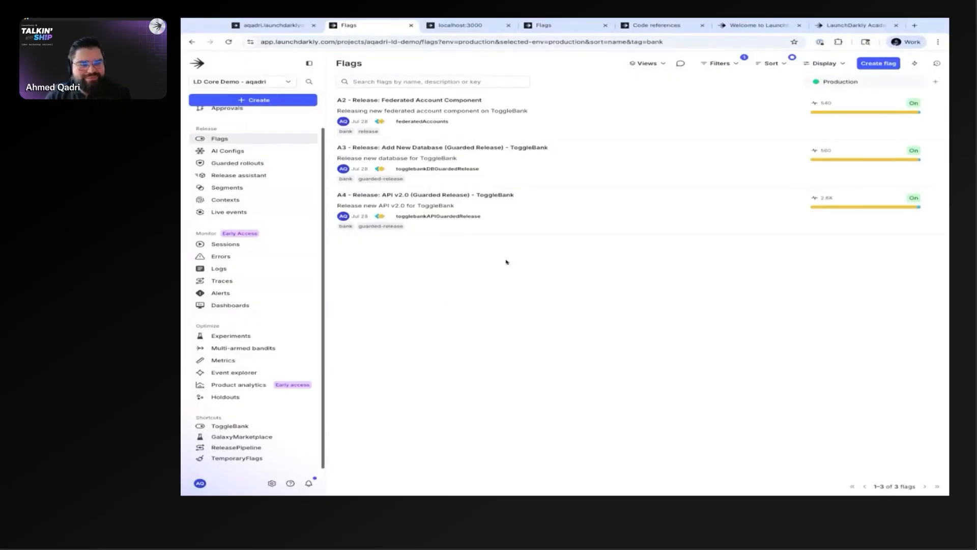
Step: Look at the filter and sort options available for the flags list
click(720, 63)
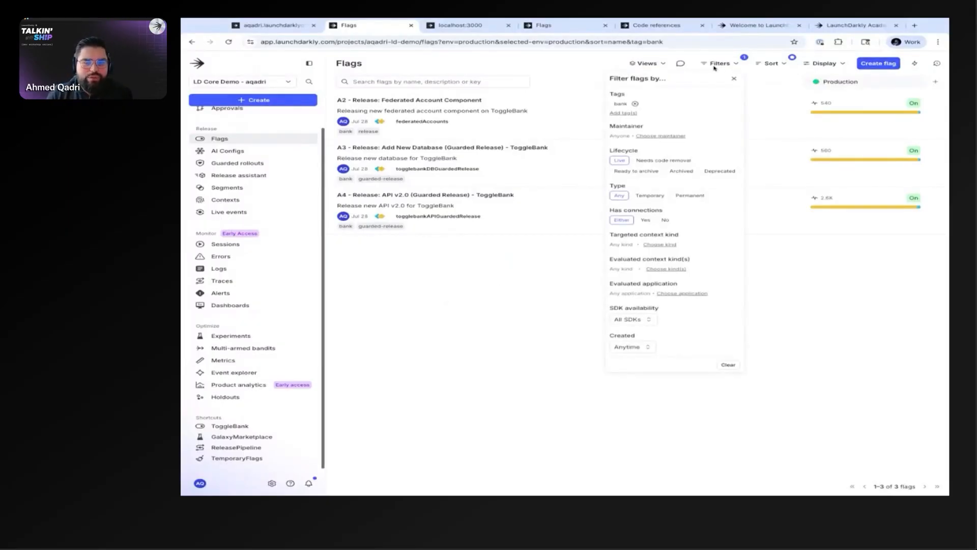
click(772, 63)
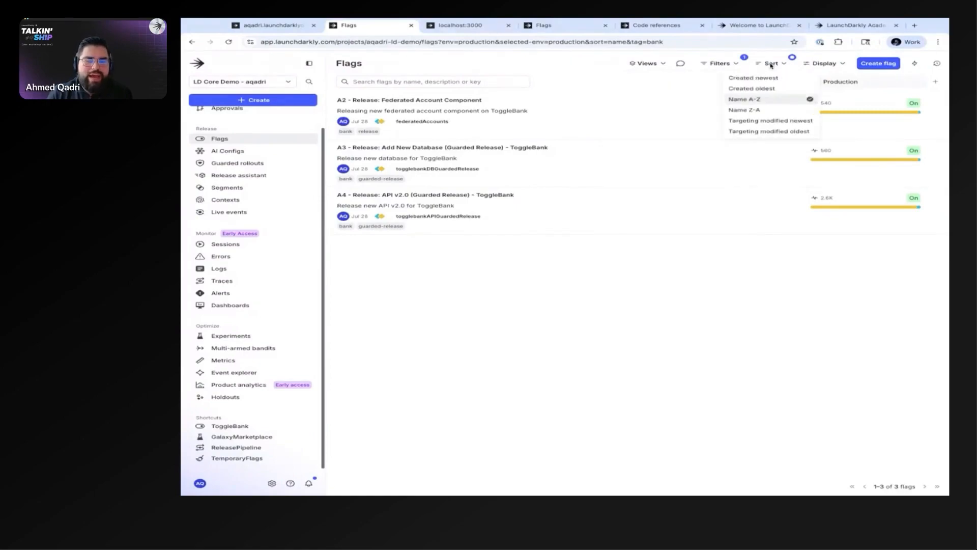
click(732, 283)
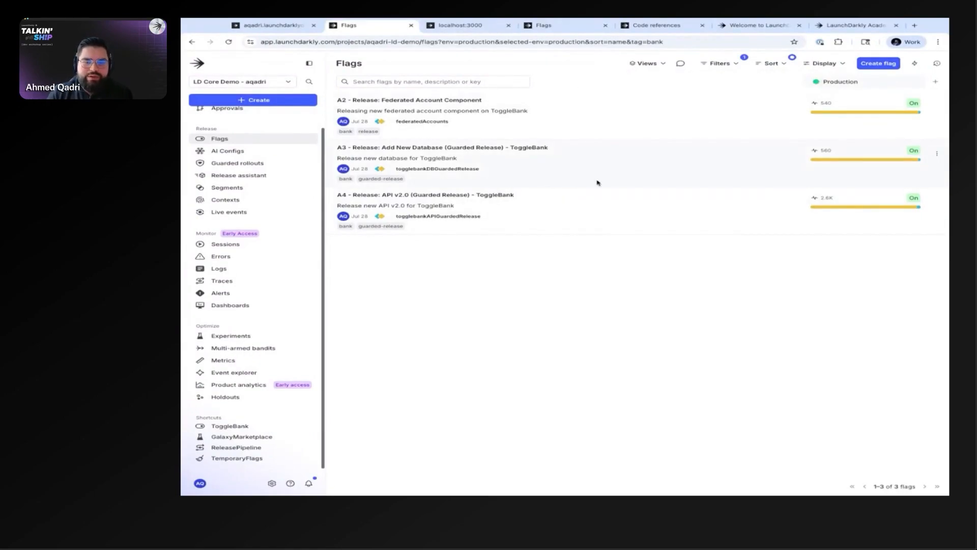
Step: View the options for saving the current flags view as a shortcut, and cancel without saving
click(917, 63)
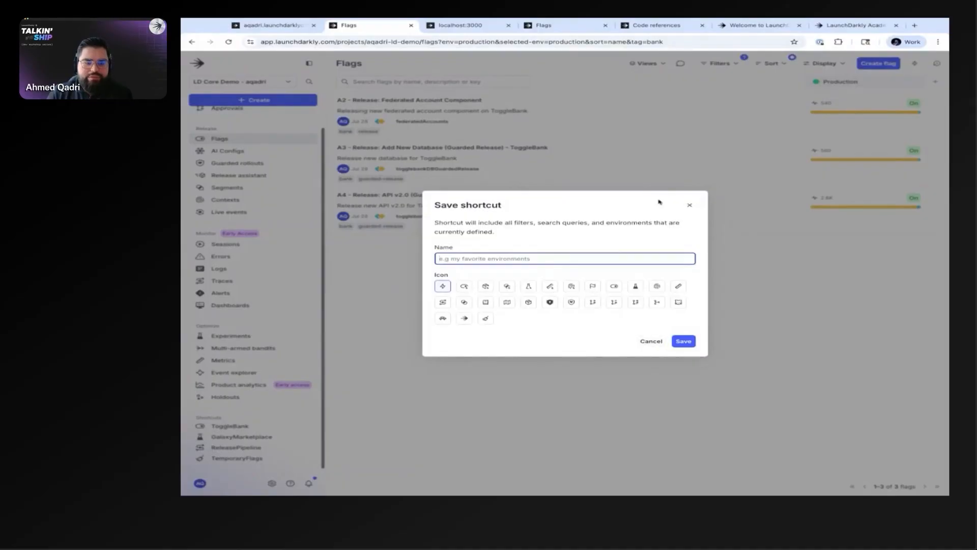
click(690, 205)
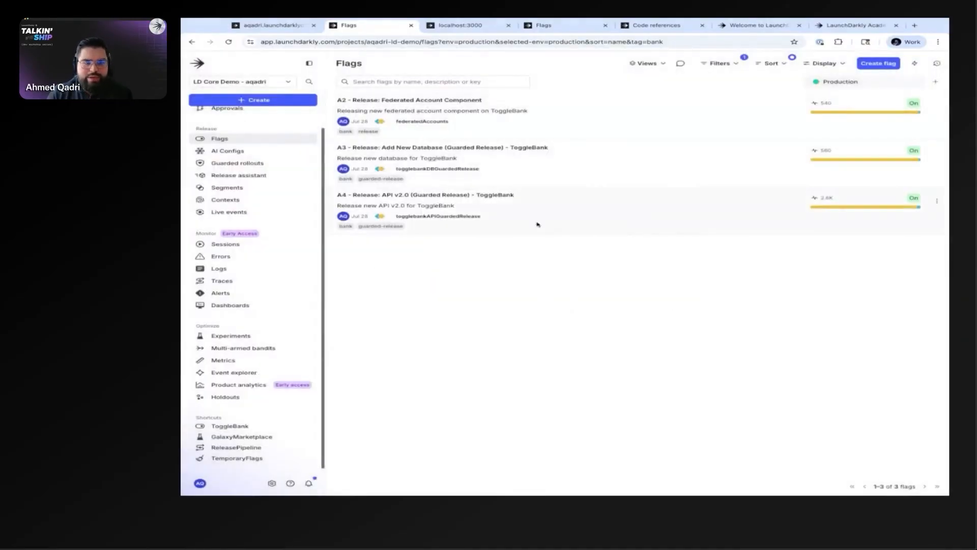
click(914, 64)
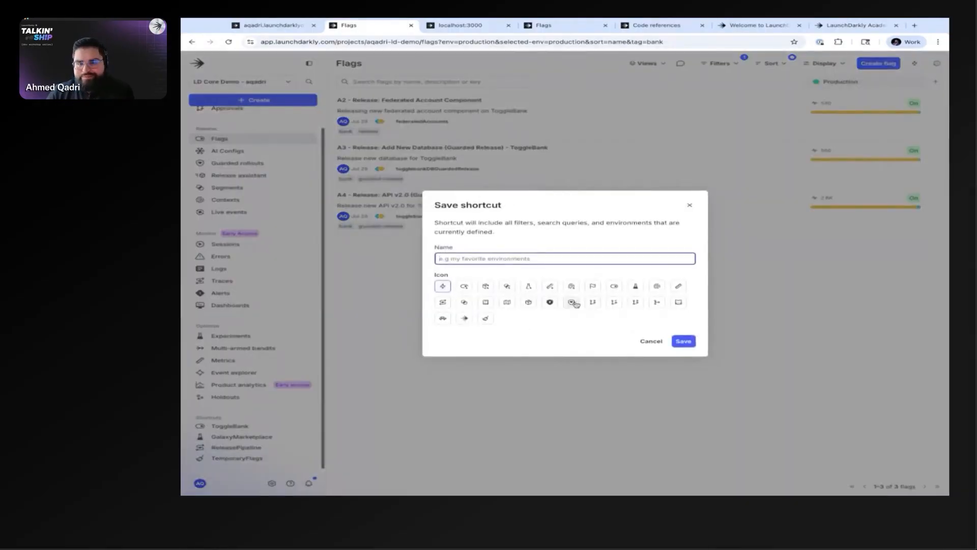
click(648, 340)
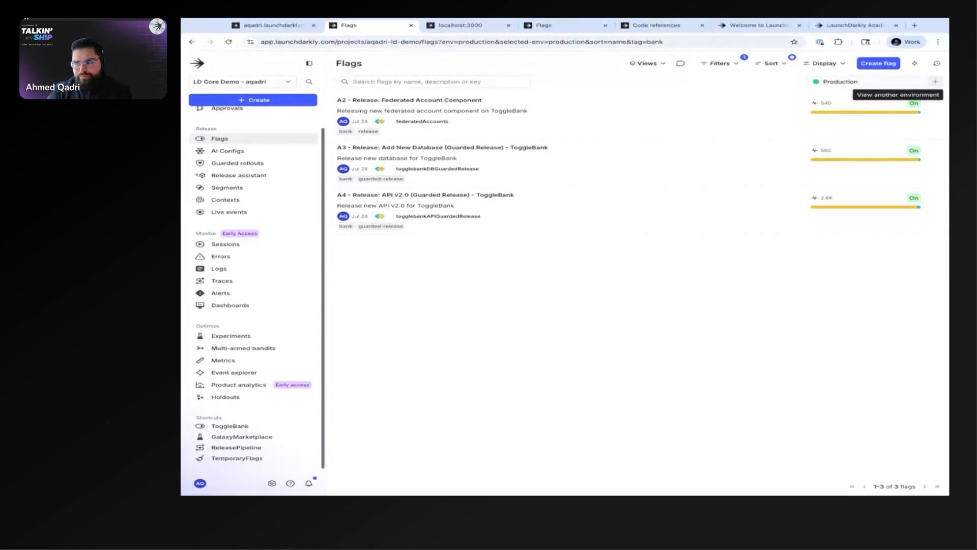
Step: Show the Test environment beside Production in the flags list and remove it again
click(935, 81)
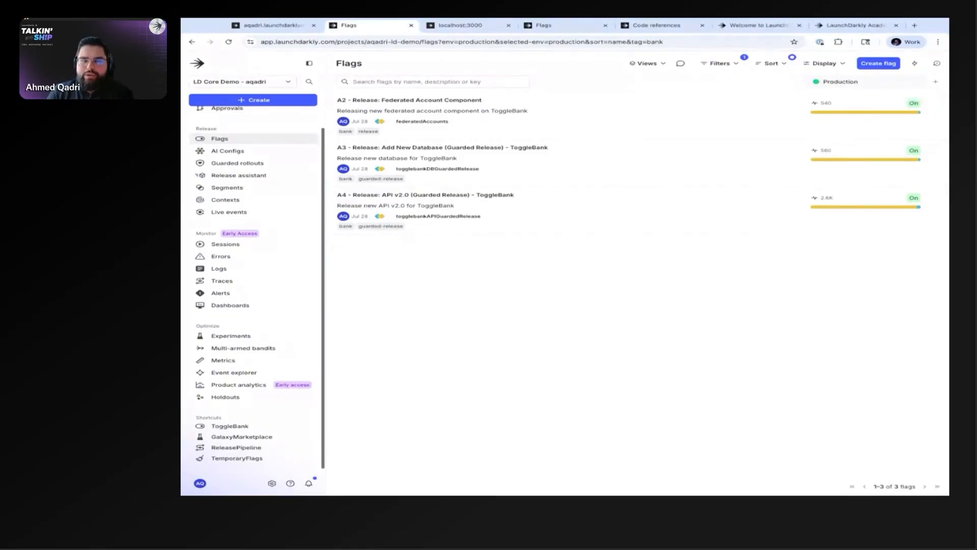
click(869, 123)
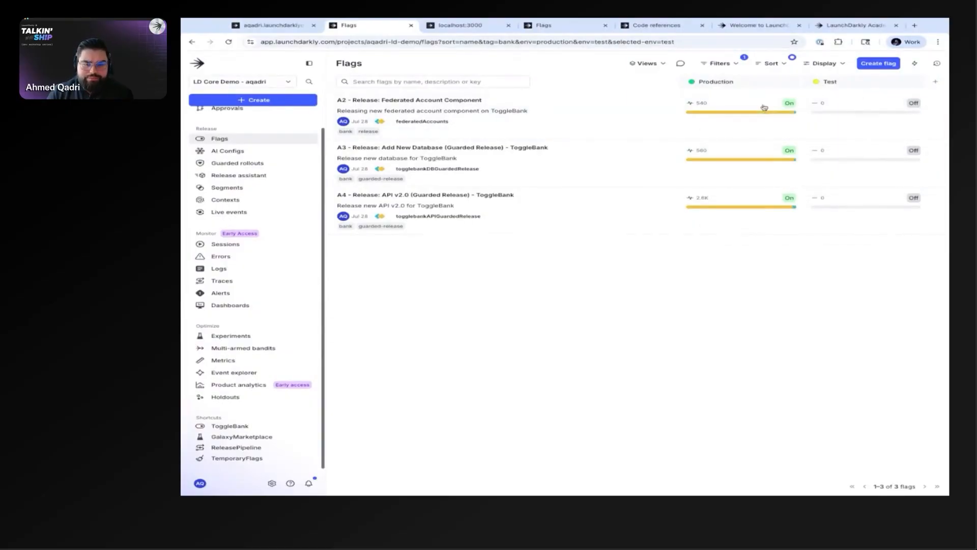
click(914, 82)
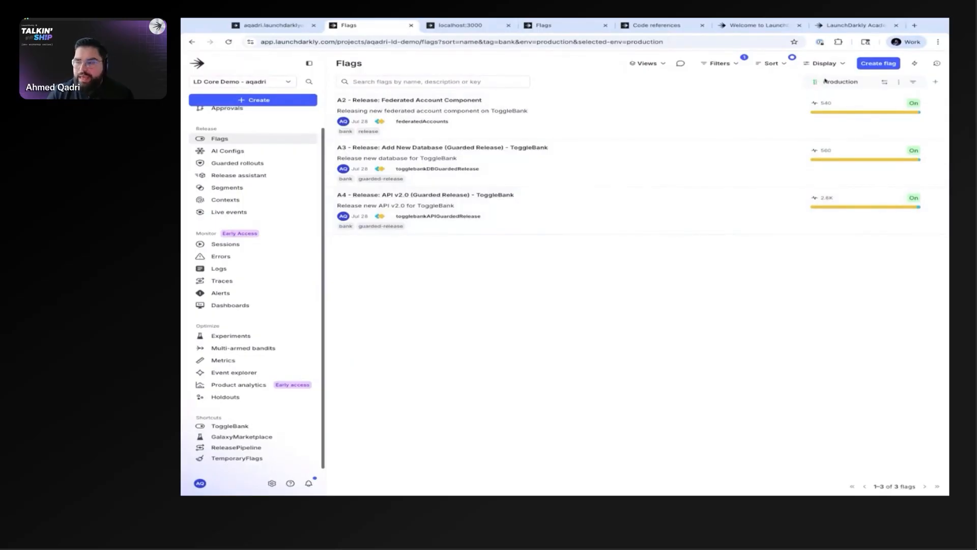
Step: Switch to the ToggleBank app at localhost:3000 and log in with SSO
click(458, 26)
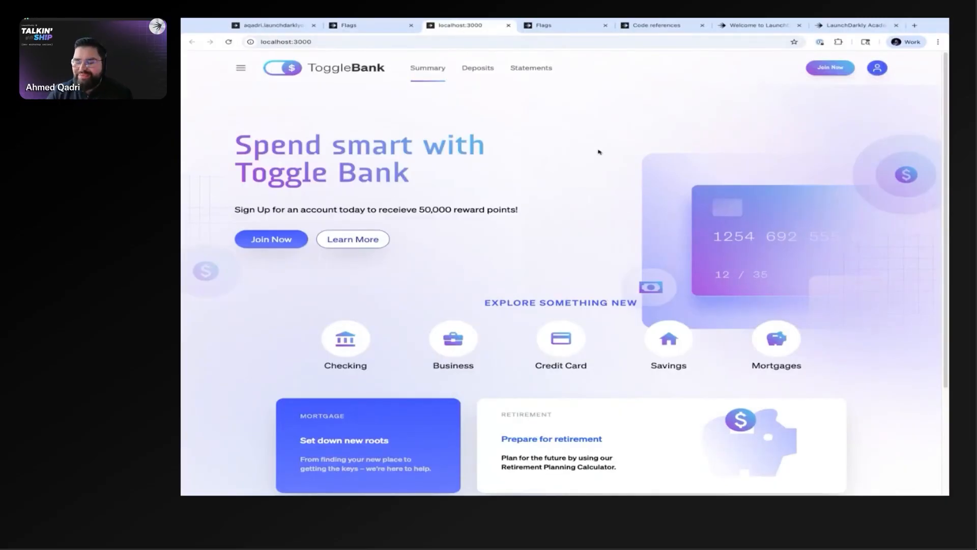
click(877, 67)
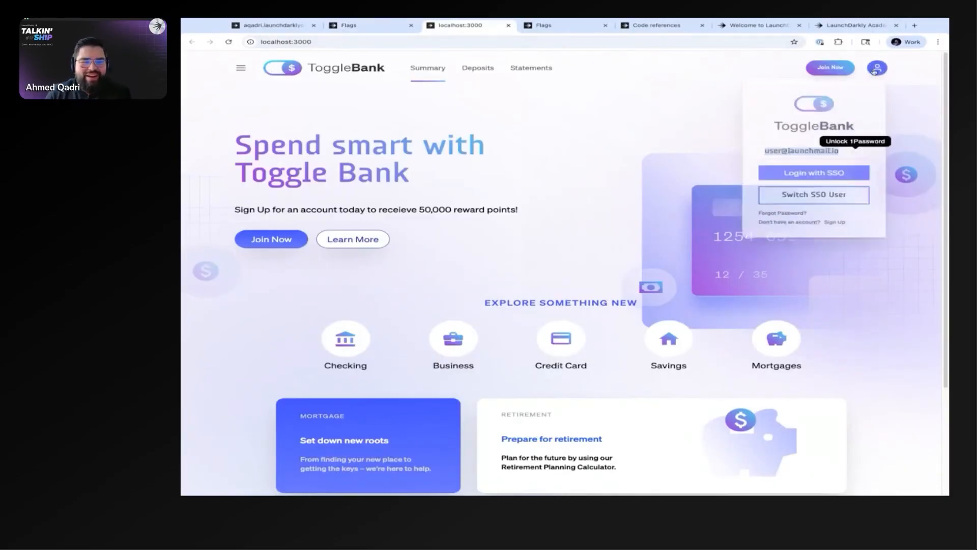
click(835, 175)
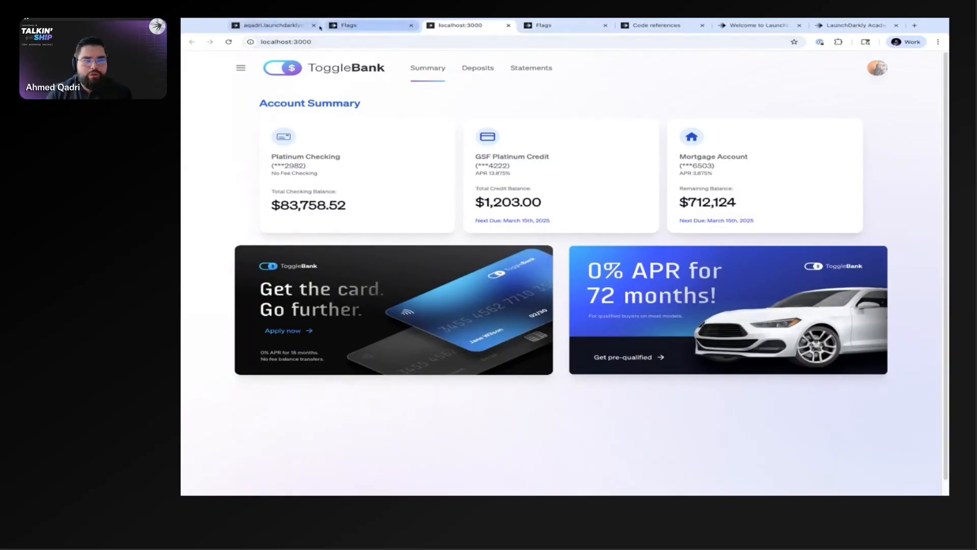
Step: View the environment choices and project list in LaunchDarkly, and revisit the account summary in ToggleBank
click(376, 28)
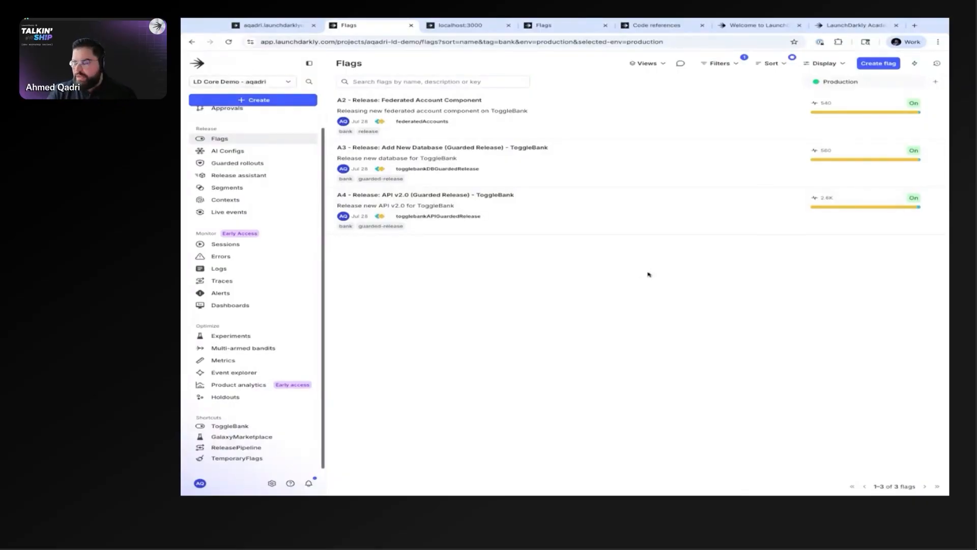
click(938, 83)
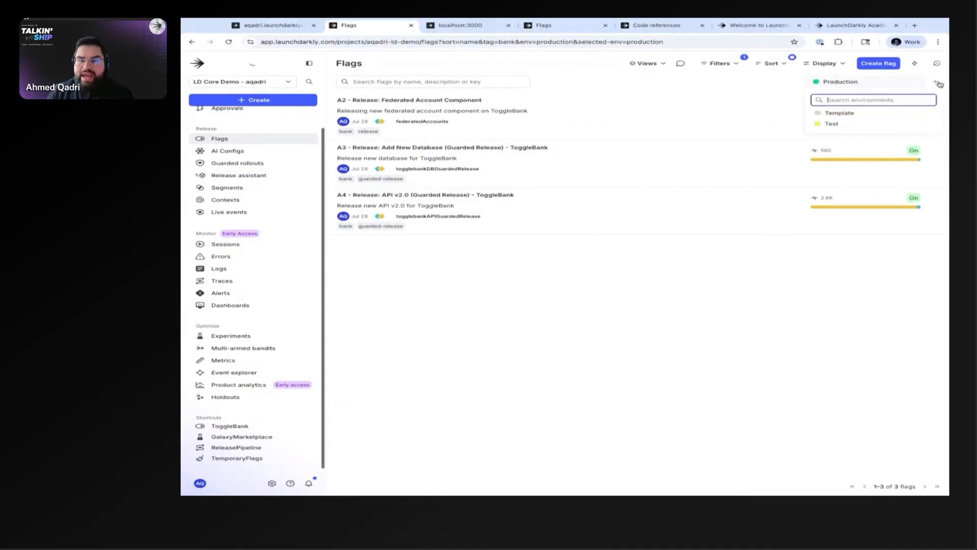
key(Escape)
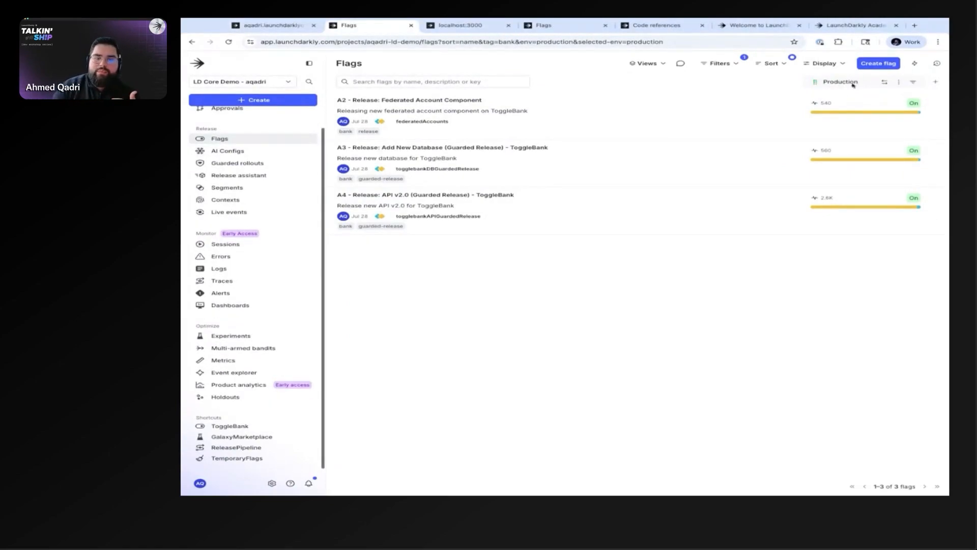
click(288, 82)
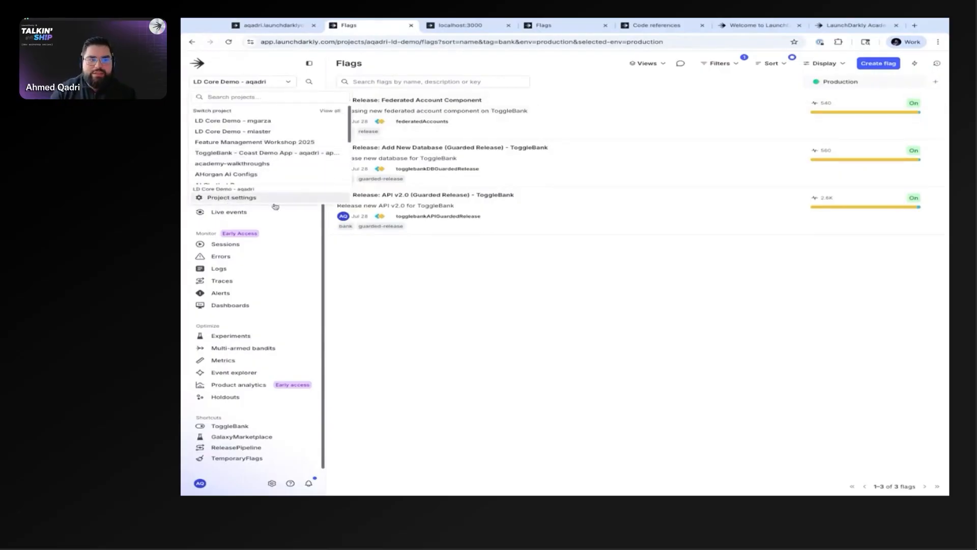
click(675, 268)
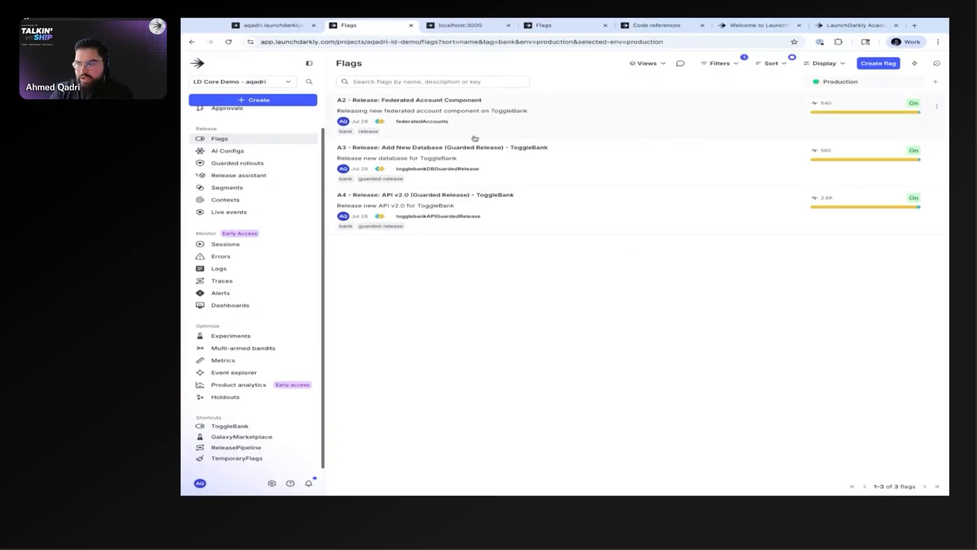
click(460, 25)
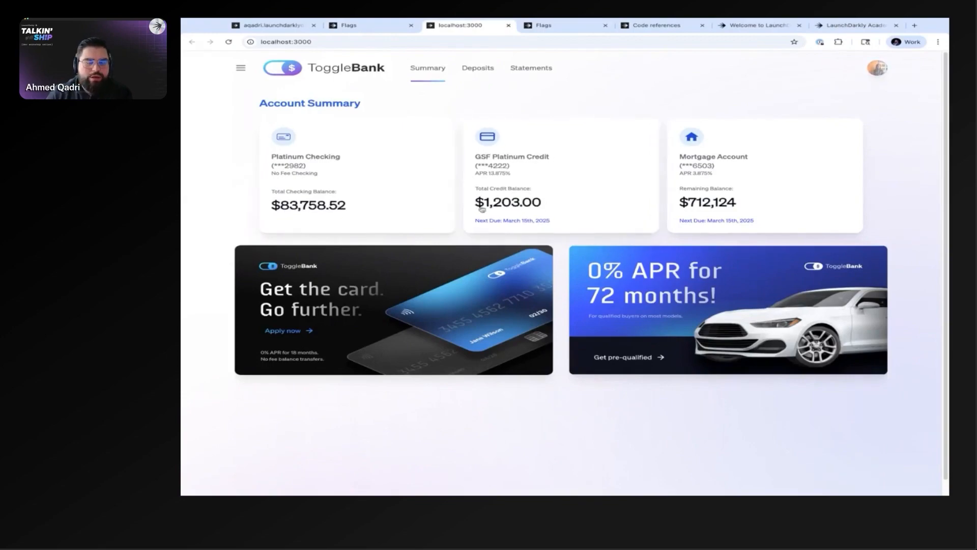
Step: Switch back to LaunchDarkly, start a new flag and name it "A1 - Release: Wealth Management Component"
click(376, 26)
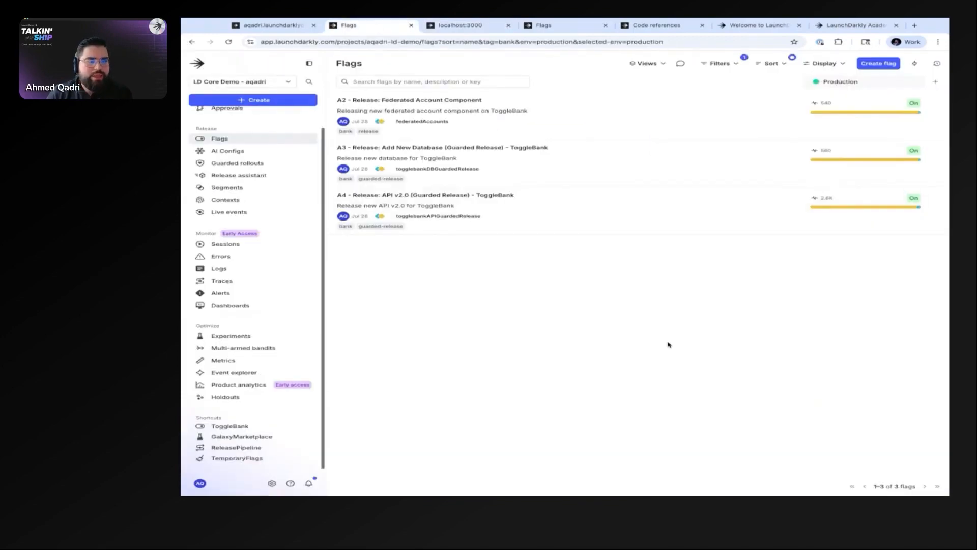
click(873, 64)
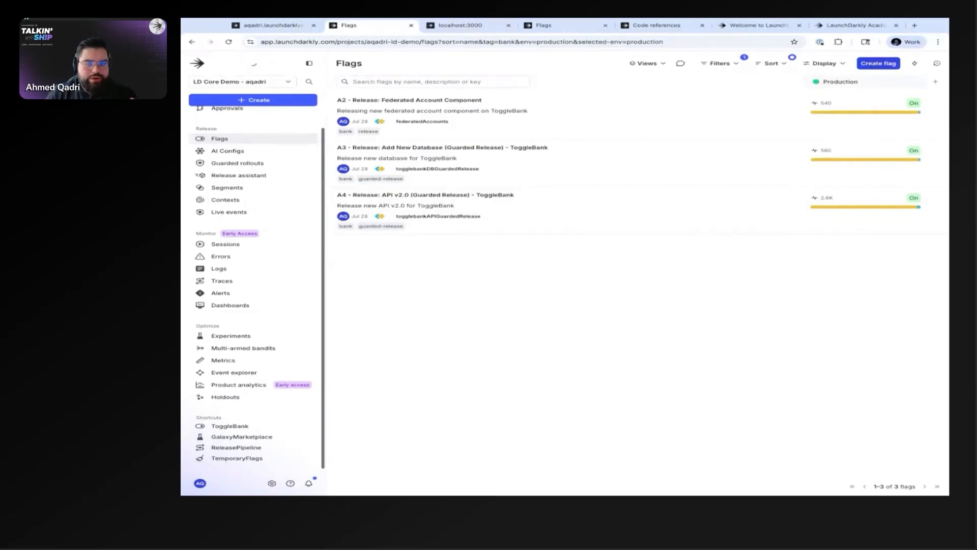
click(181, 166)
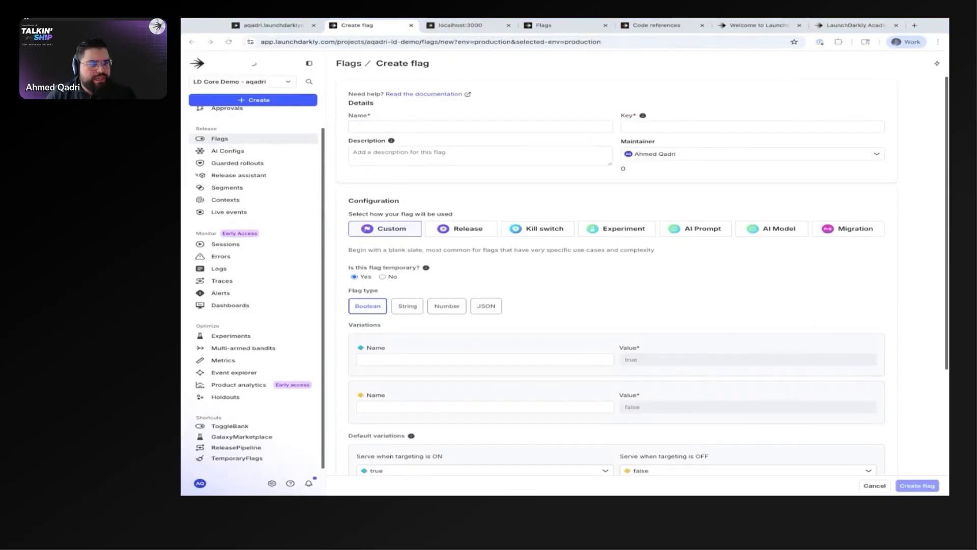
click(448, 127)
text(A1 - Release: Wealth Management Component)
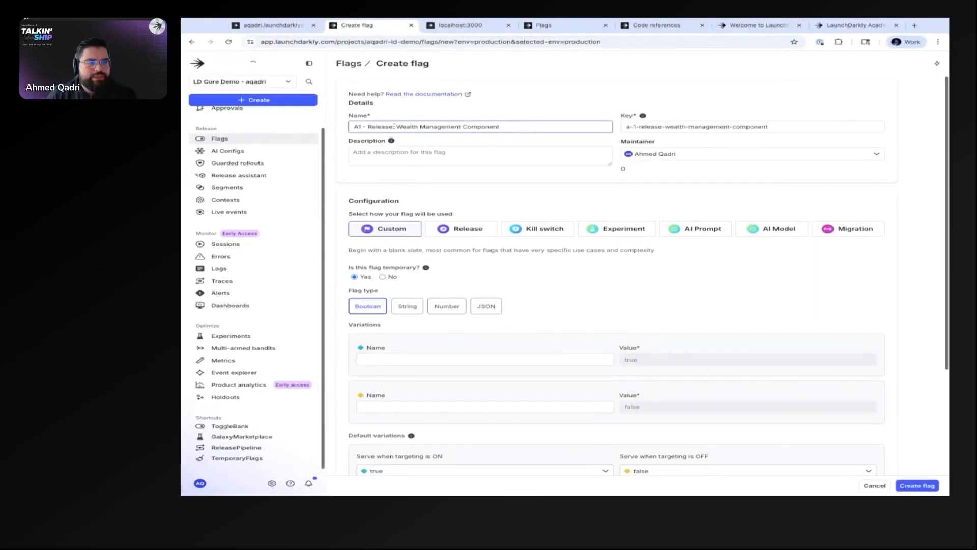
Step: Replace the new flag's generated key with "wealthManagement"
click(394, 127)
key(shift+Home)
key(shift+End)
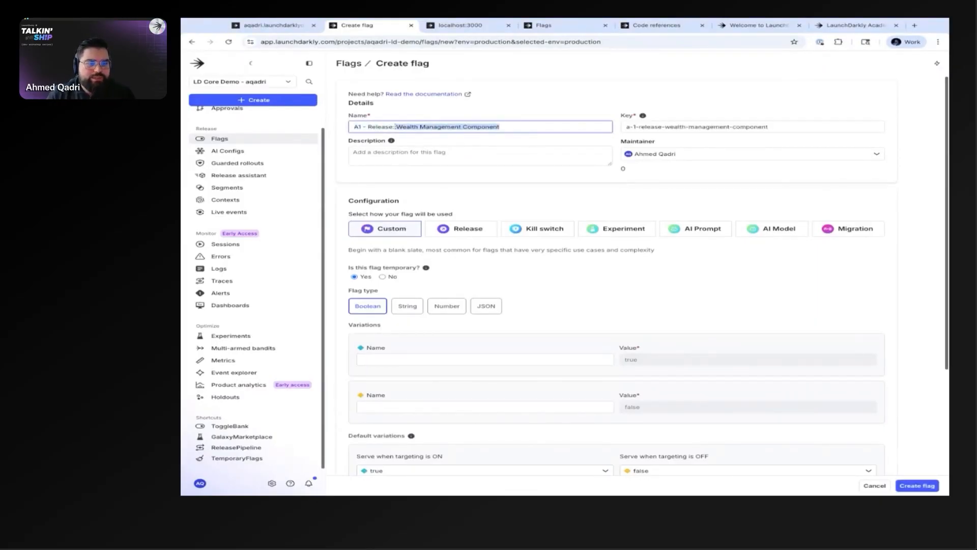
click(180, 166)
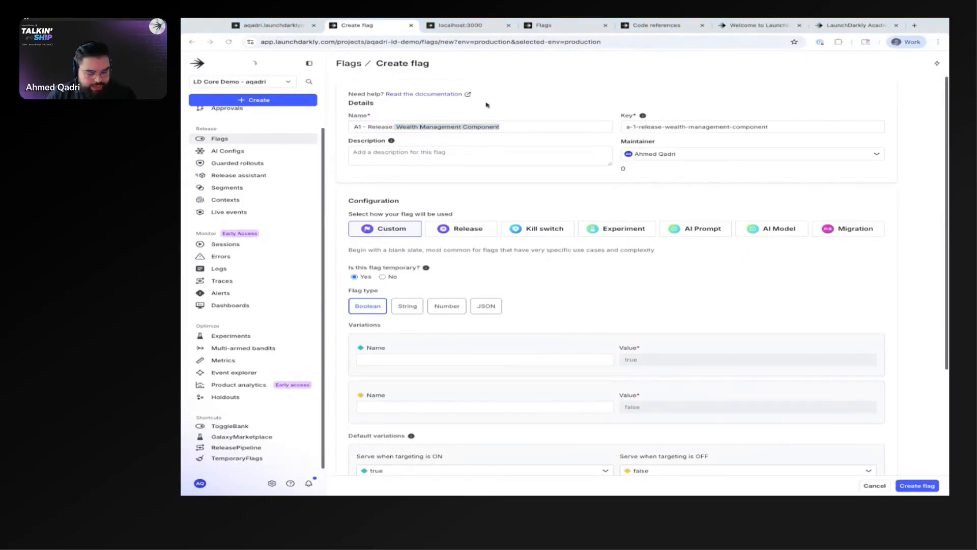
triple_click(776, 129)
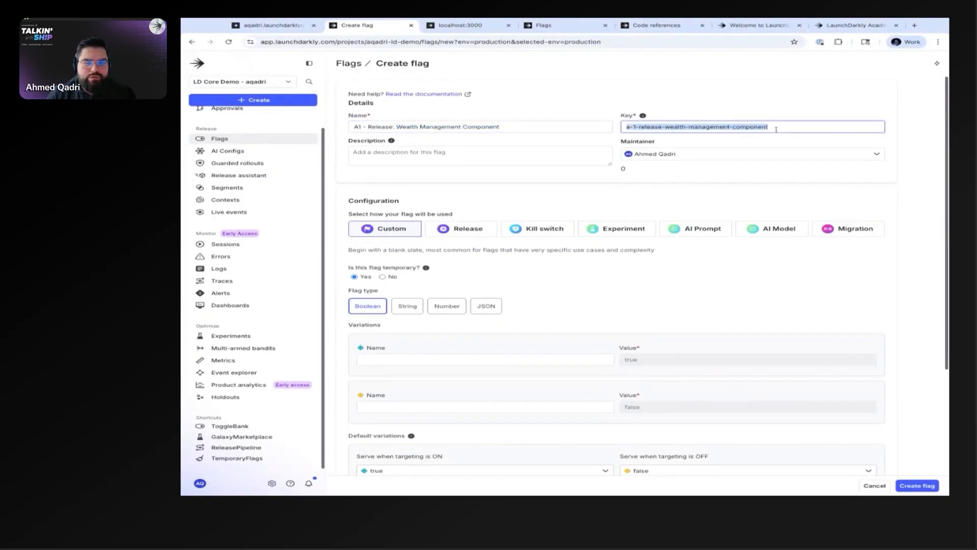
text(wealthManagement)
double_click(688, 130)
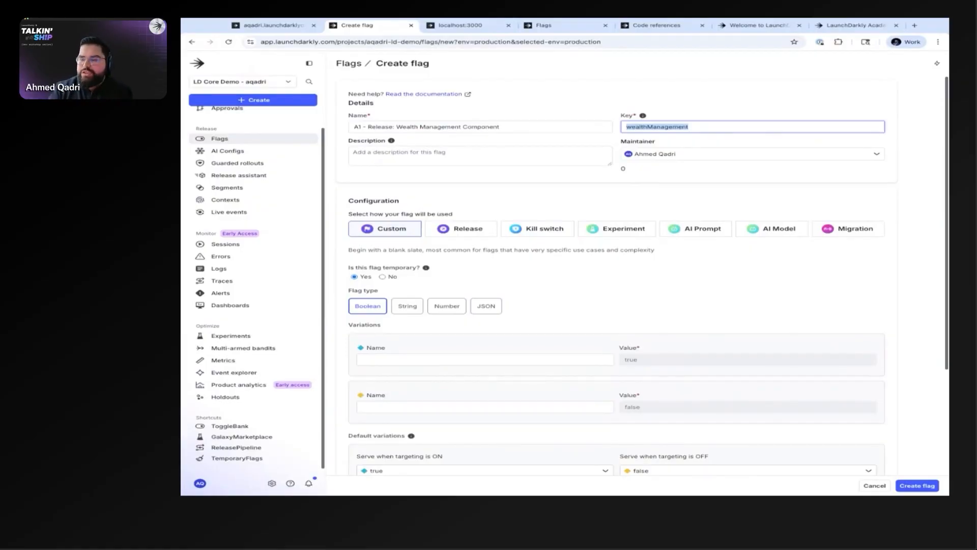
key(super+w)
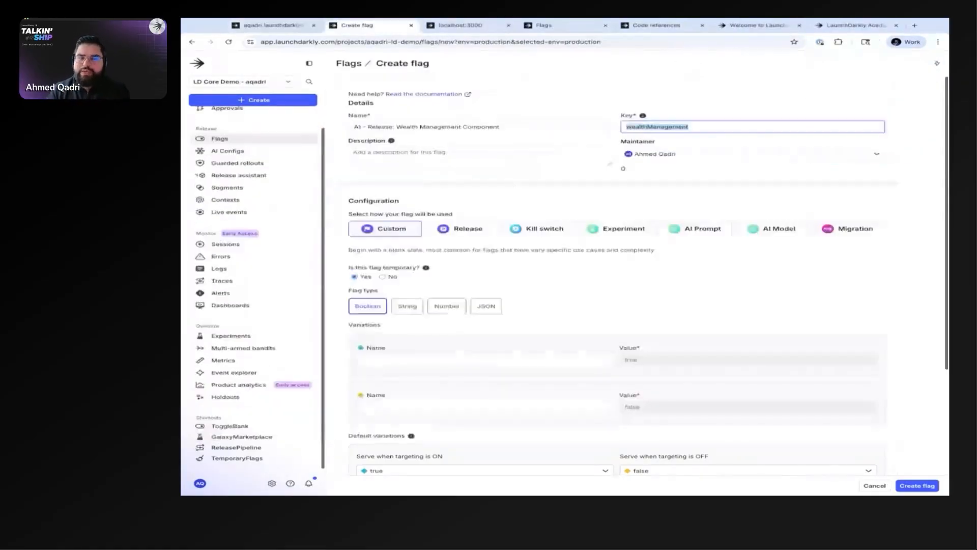
click(655, 135)
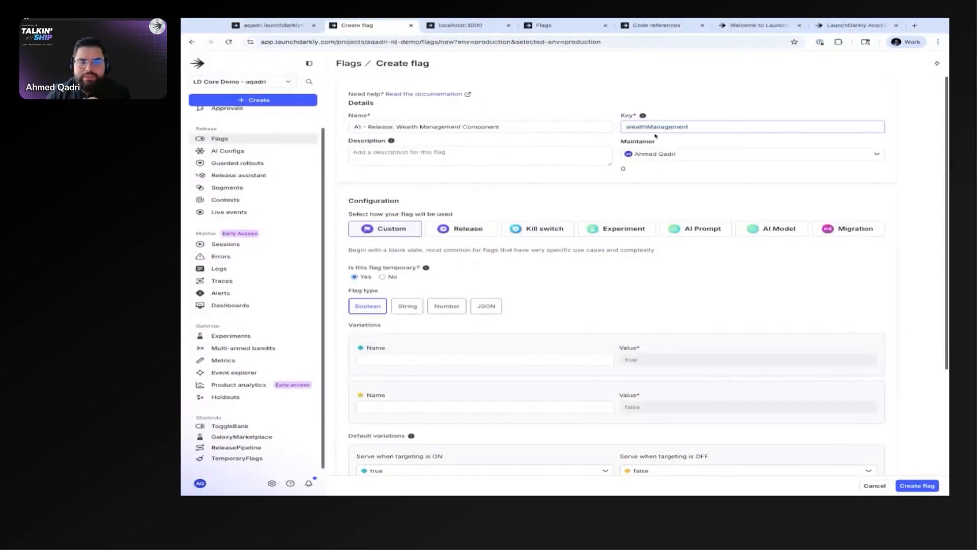
double_click(626, 127)
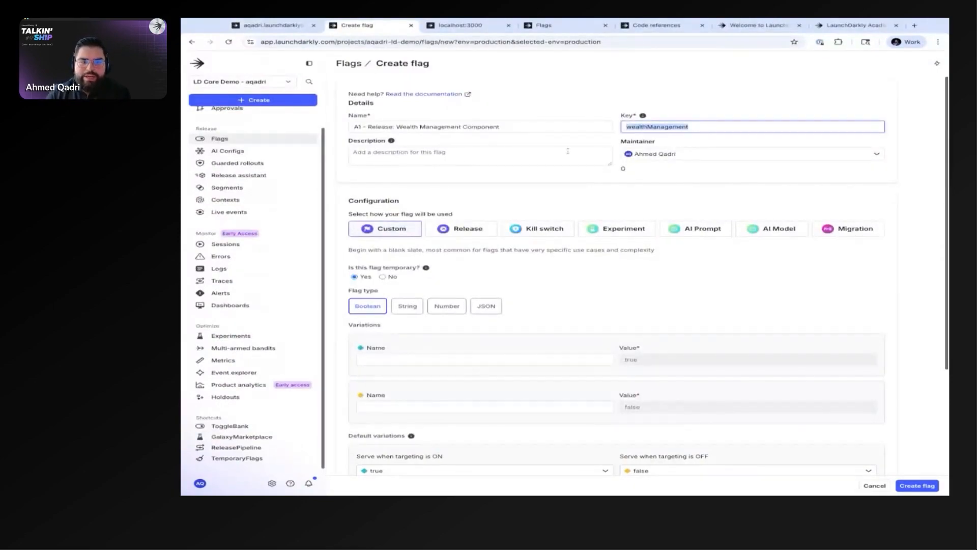
Step: Add the flag description "Releasing new wealth management component on ToggleBank"
click(181, 218)
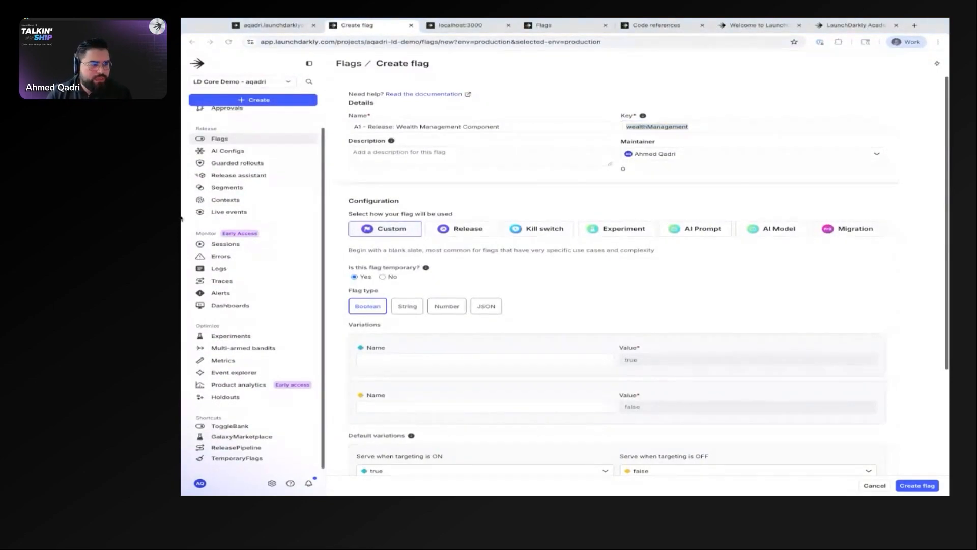
click(397, 158)
text(Releasing new wealth management component on ToggleBank)
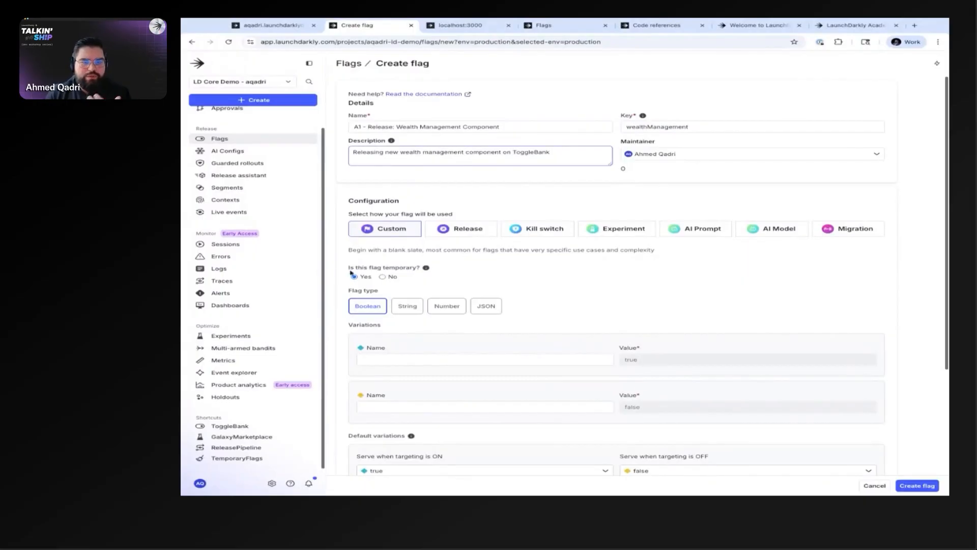
Step: Configure the flag as a Release flag, comparing its preset variations and defaults with those of the Custom configuration
scroll(473, 303, down, 1)
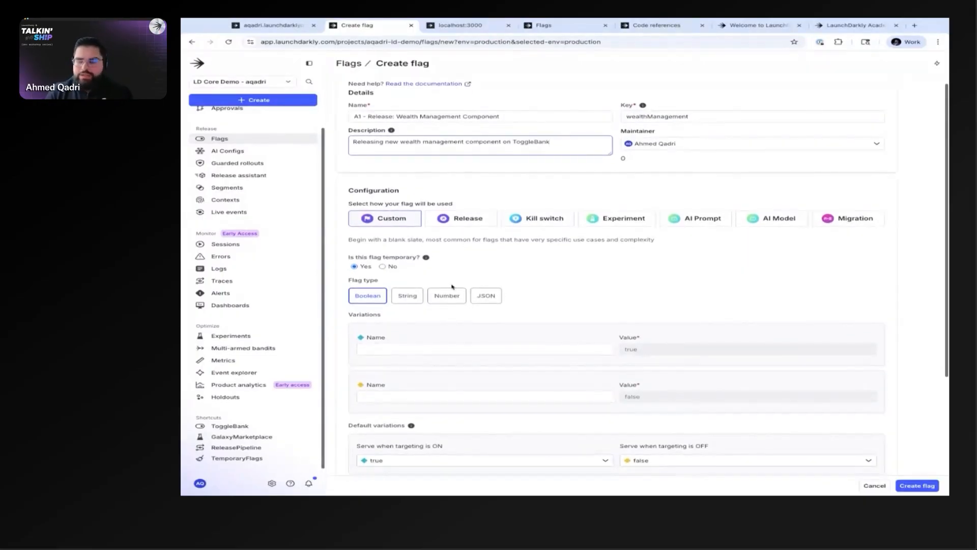
scroll(450, 284, down, 1)
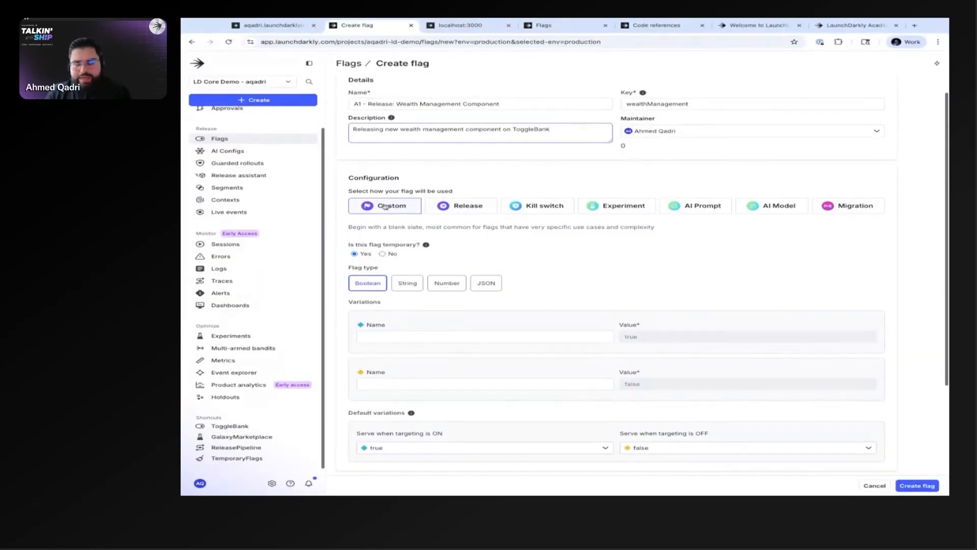
click(441, 206)
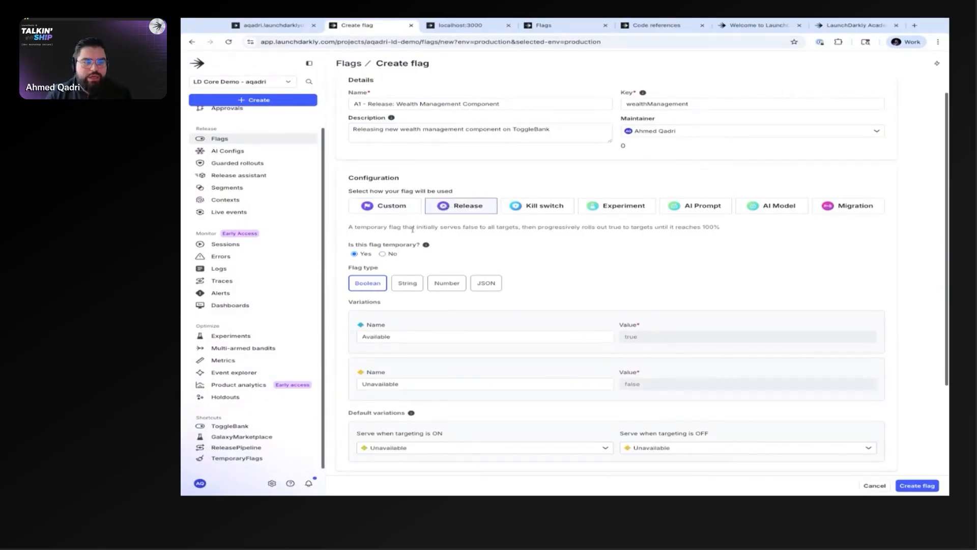
scroll(482, 257, down, 1)
scroll(482, 258, down, 2)
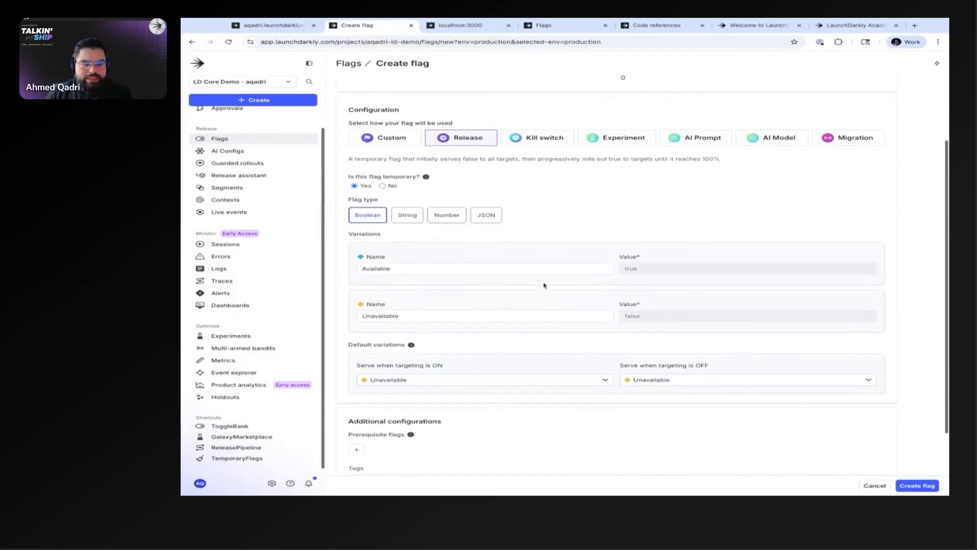
scroll(599, 272, up, 1)
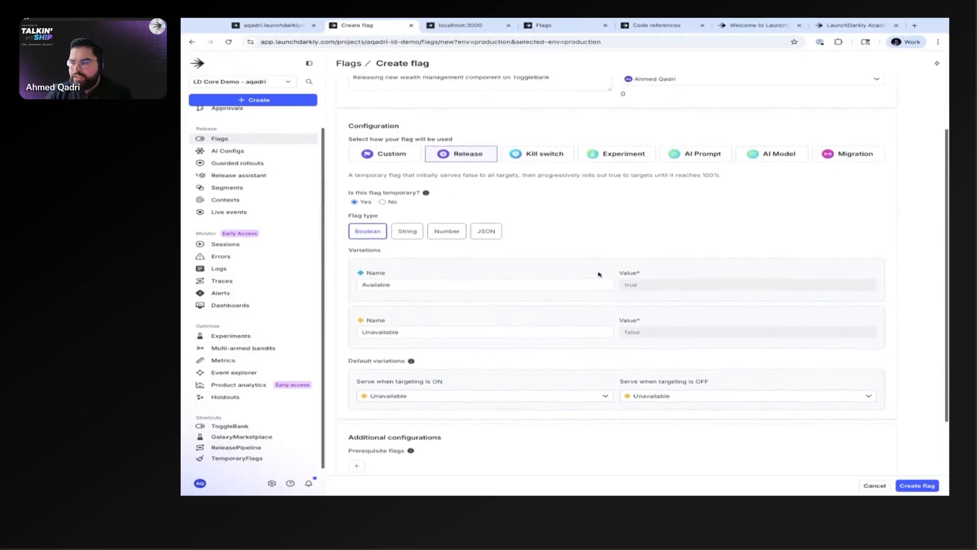
click(384, 156)
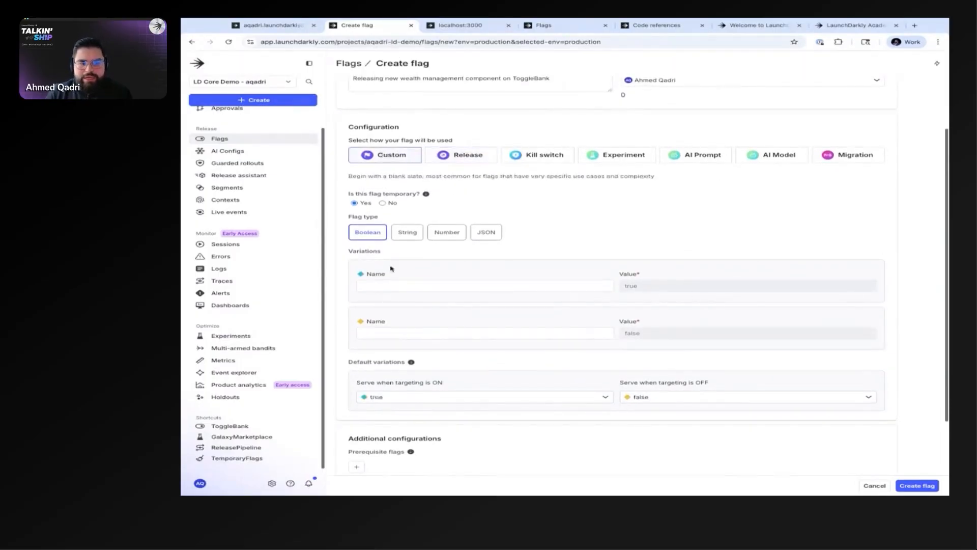
click(467, 155)
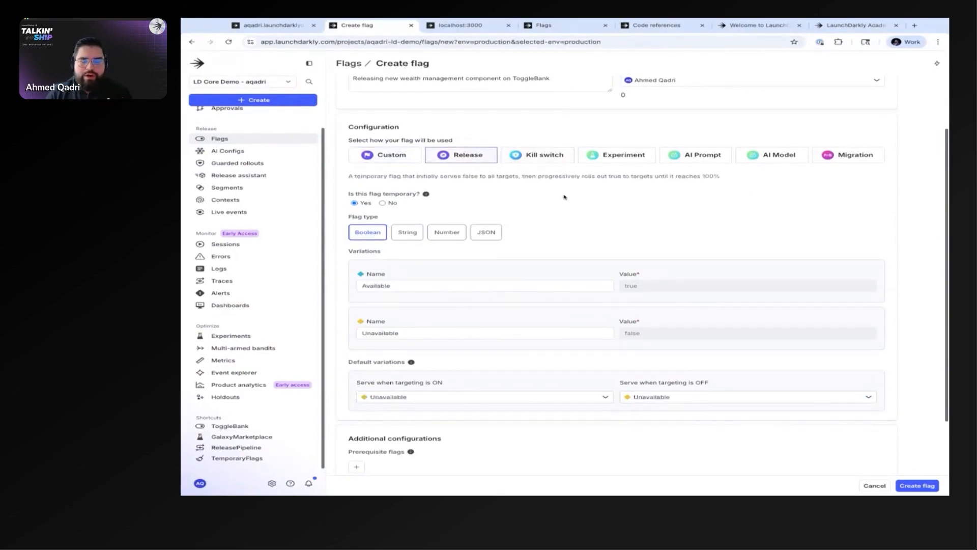
Step: Preview the Kill switch configuration, return to Release, and view the help for the temporary flag setting
scroll(564, 197, up, 1)
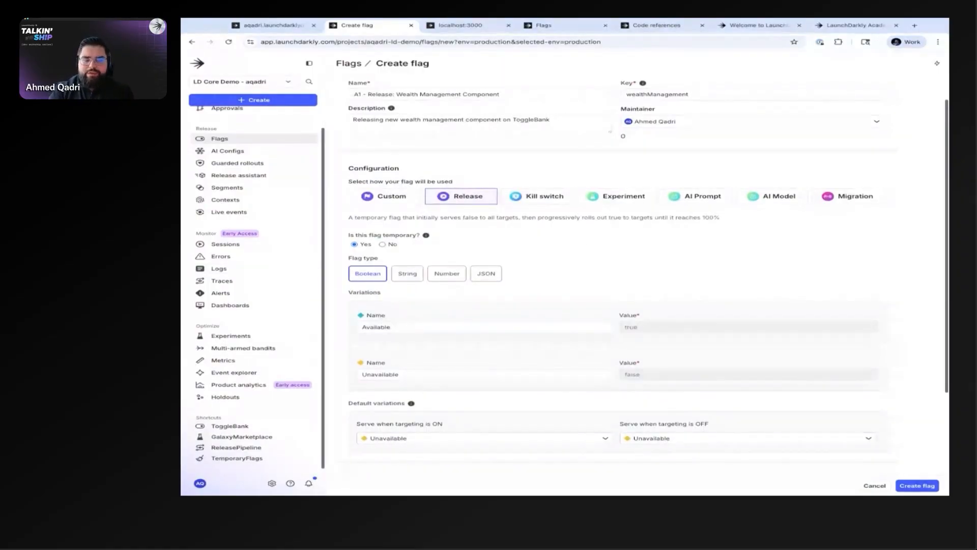
click(509, 197)
click(448, 195)
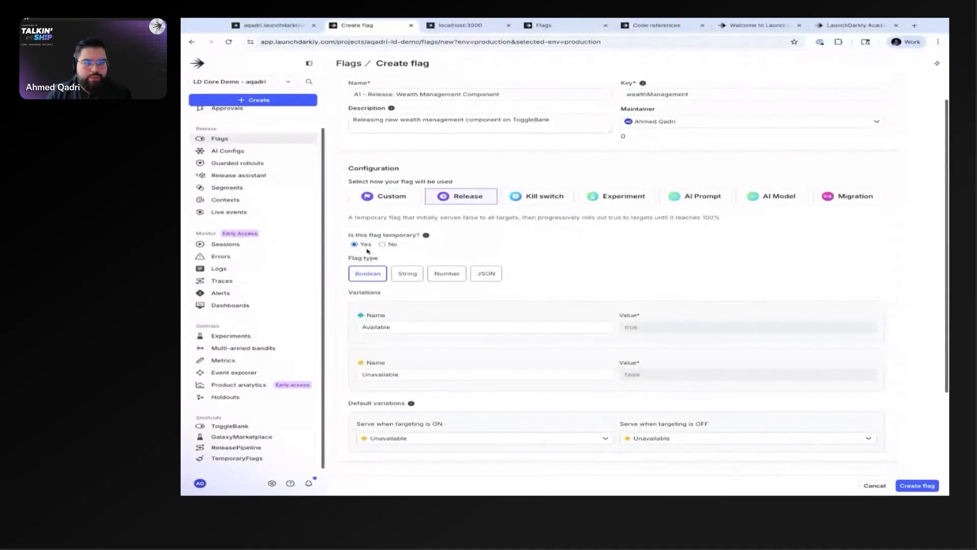
scroll(396, 180, up, 1)
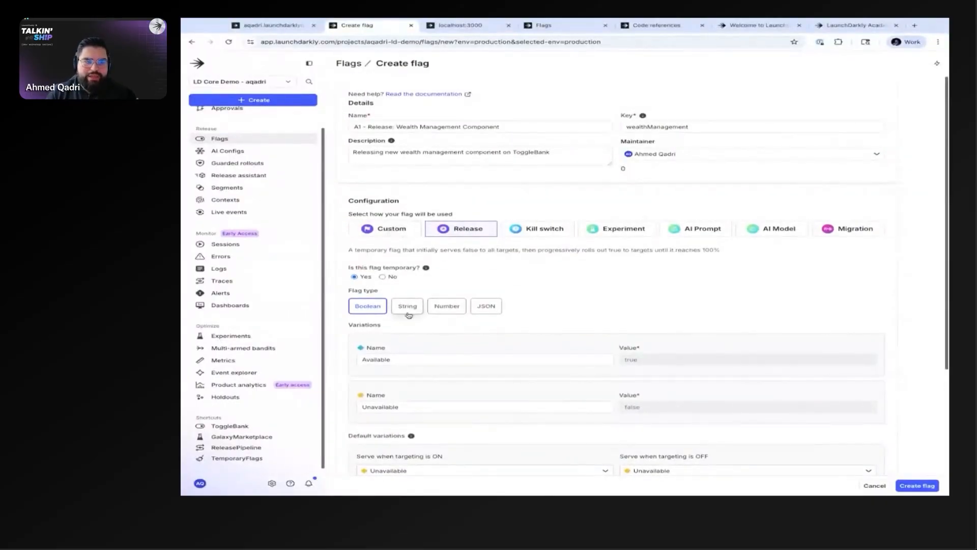
scroll(409, 314, down, 2)
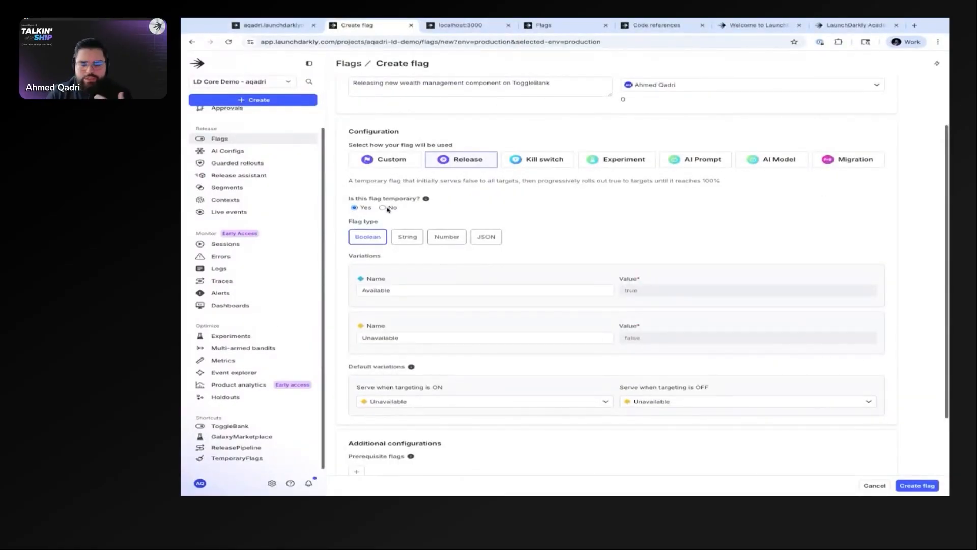
mouse_move(427, 201)
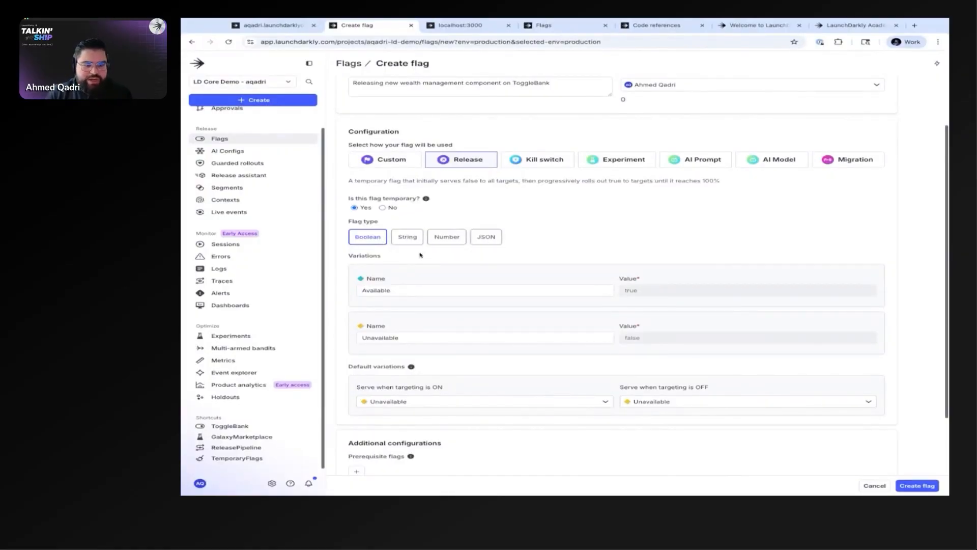
Step: Preview the variation fields for the String, Number and JSON flag types, and return to Boolean
scroll(464, 310, down, 1)
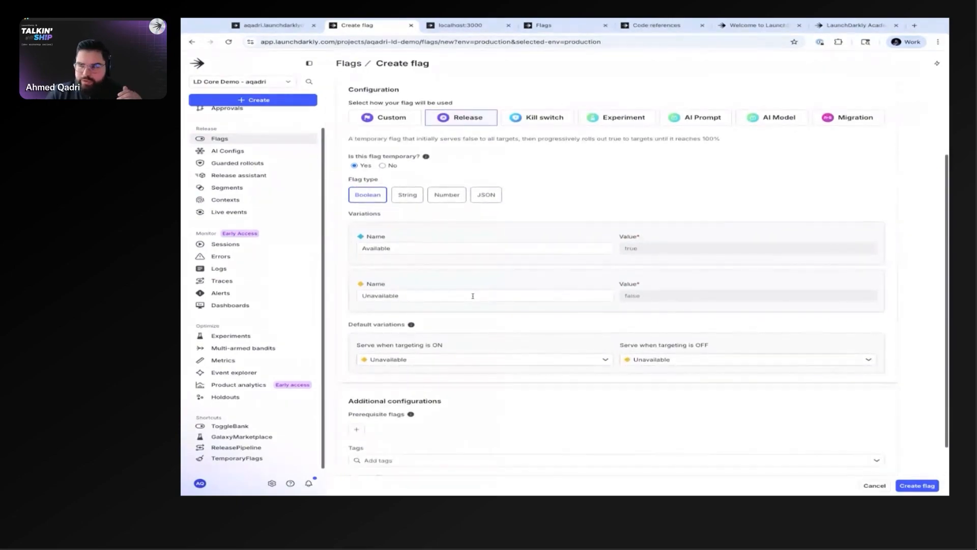
click(407, 194)
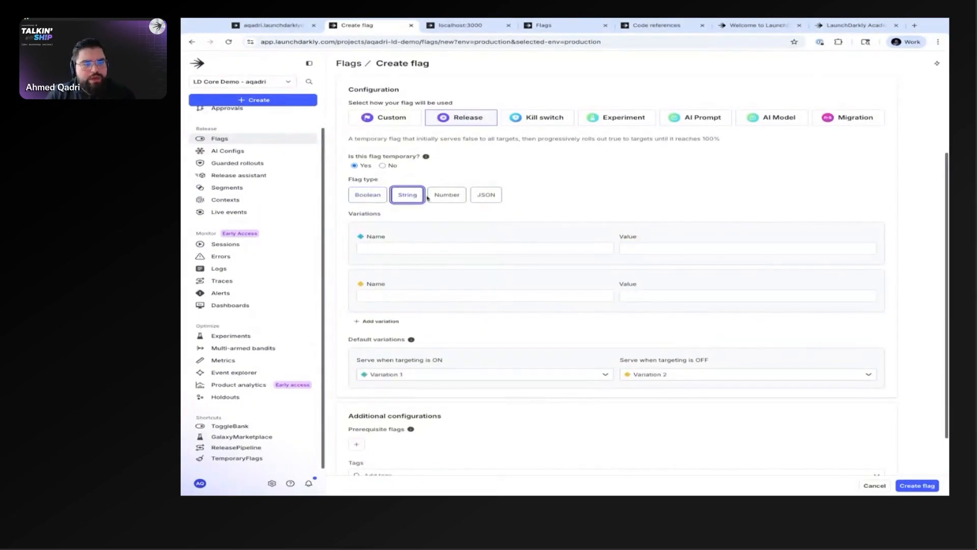
click(447, 195)
click(482, 196)
click(447, 195)
click(407, 194)
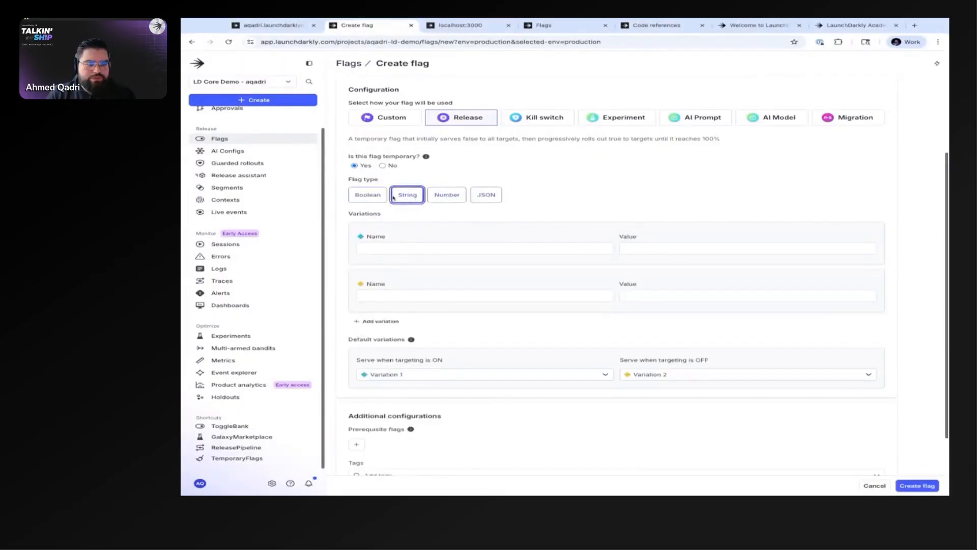
click(382, 196)
Step: Name the true variation "Release Wealth Management Component"
click(415, 249)
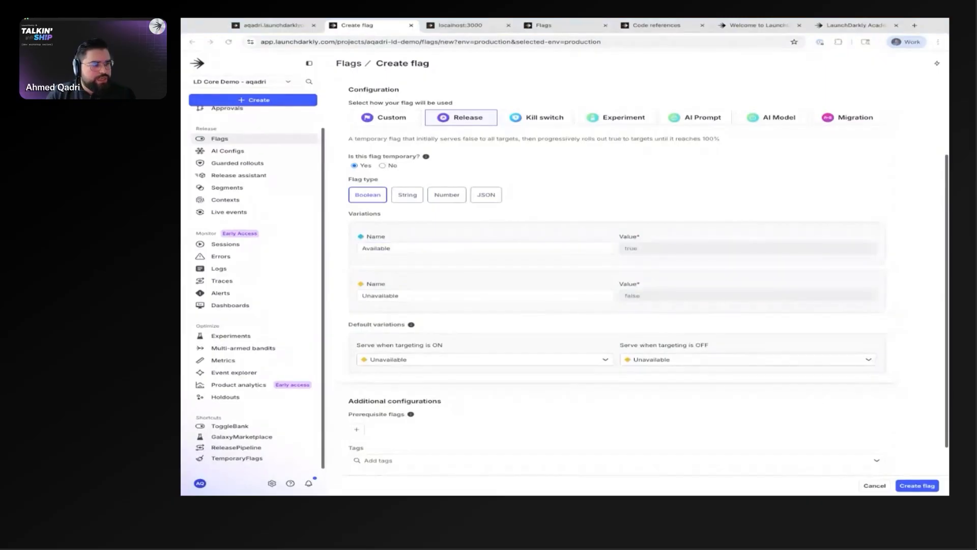
click(421, 248)
key(super+a)
text(Release Wealth Management Component)
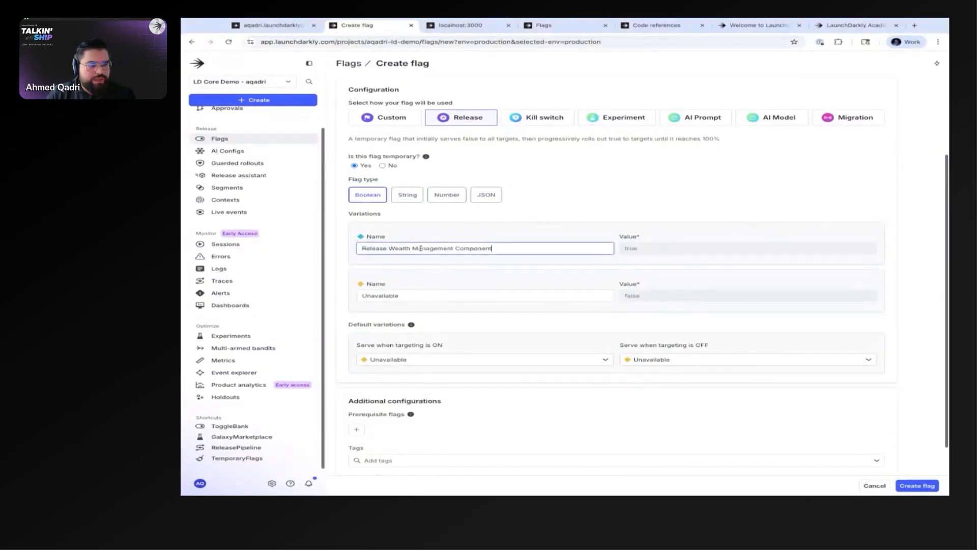
Step: Name the false variation "Hide Wealth Management Component"
click(180, 276)
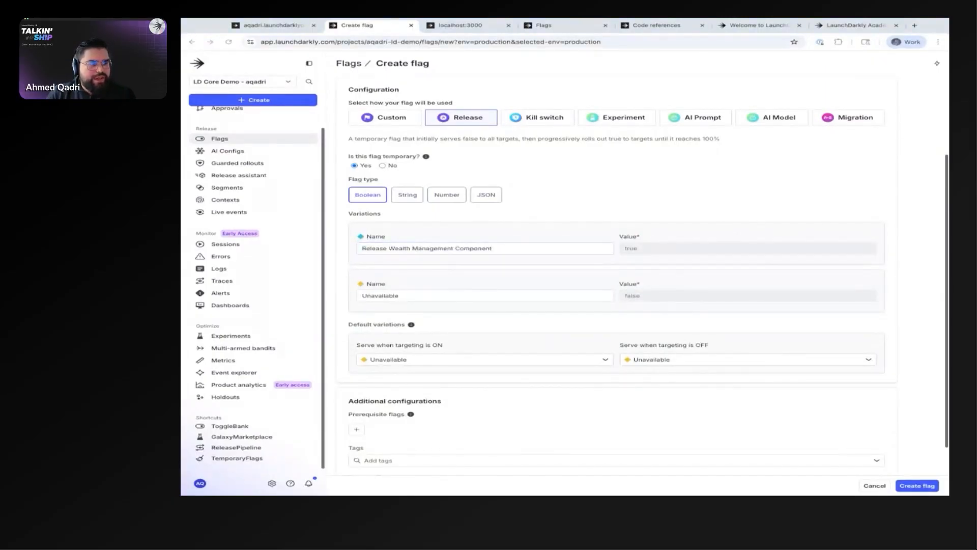
click(366, 253)
click(489, 296)
key(super+a)
text(Hide Wealth Management Component)
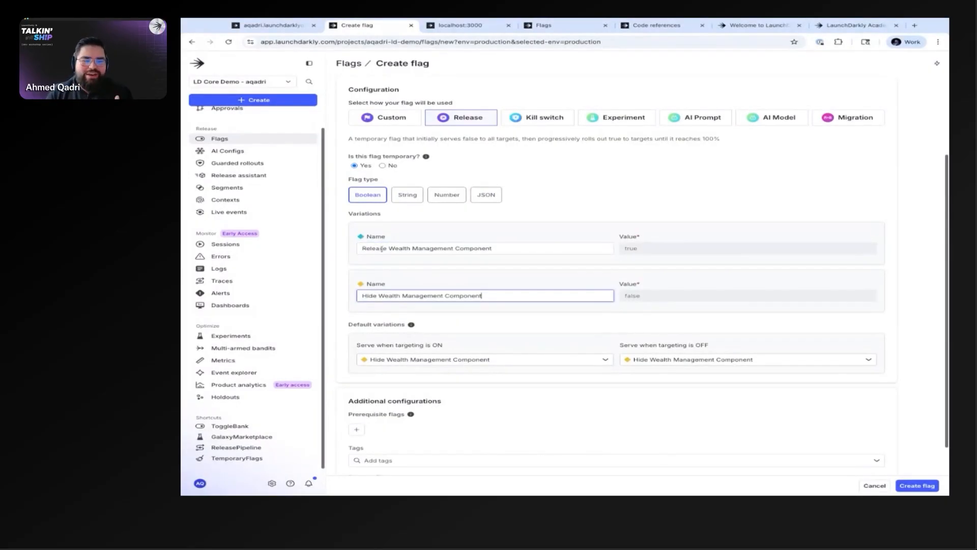
scroll(381, 249, down, 1)
click(504, 196)
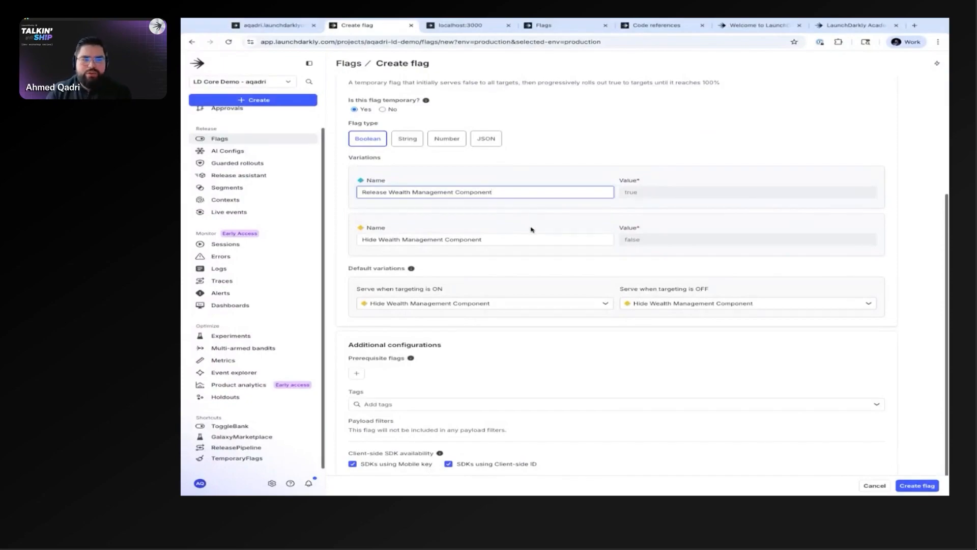
Step: Set the default variation served when targeting is ON to "Release Wealth Management Component"
scroll(530, 230, up, 3)
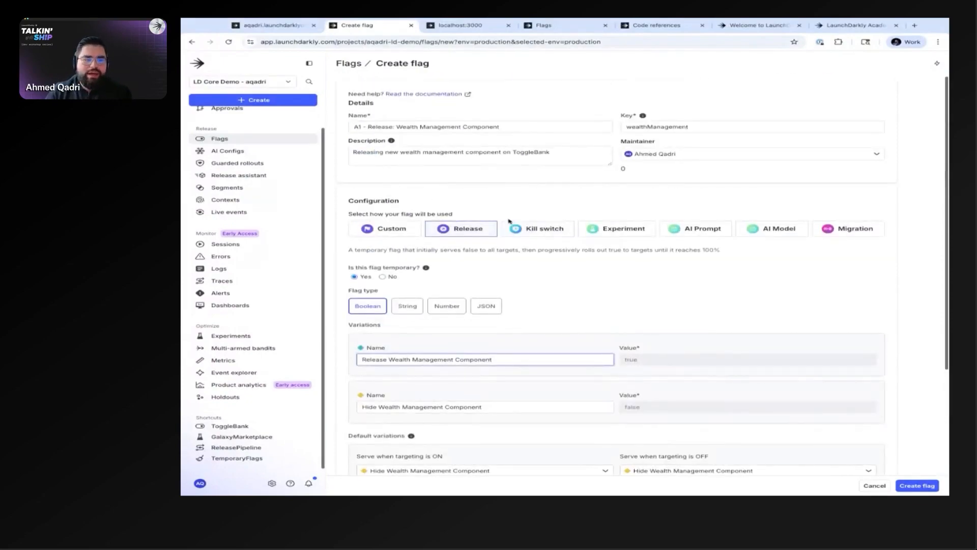
scroll(510, 219, down, 1)
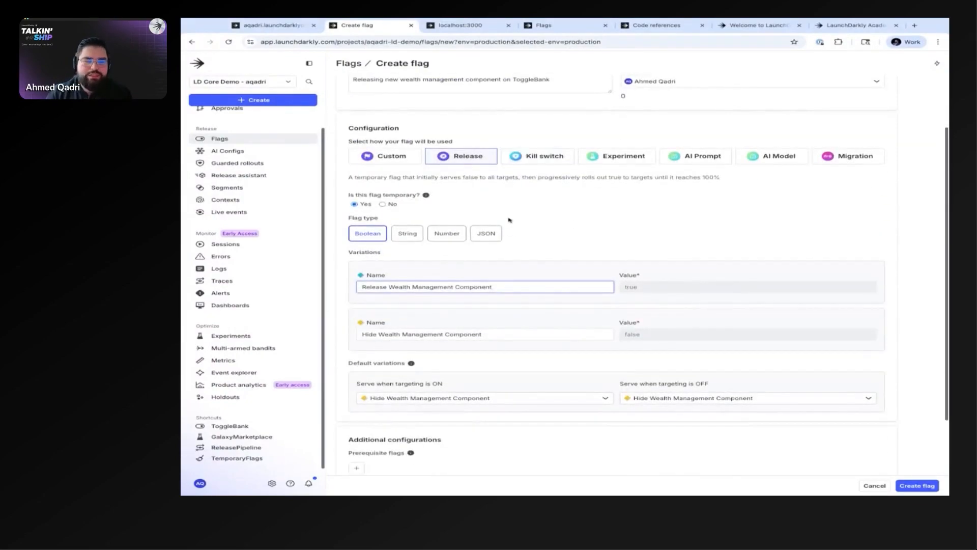
scroll(509, 219, down, 2)
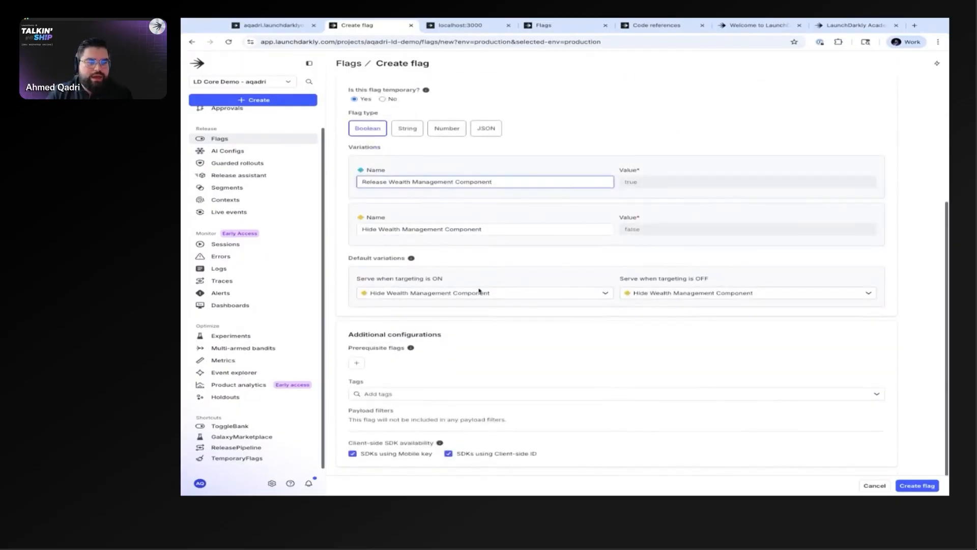
click(407, 296)
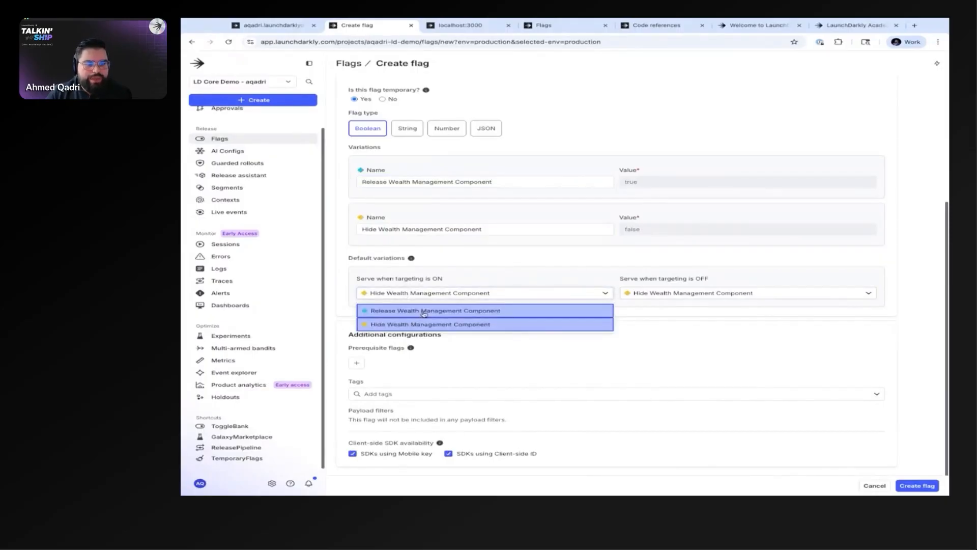
click(424, 312)
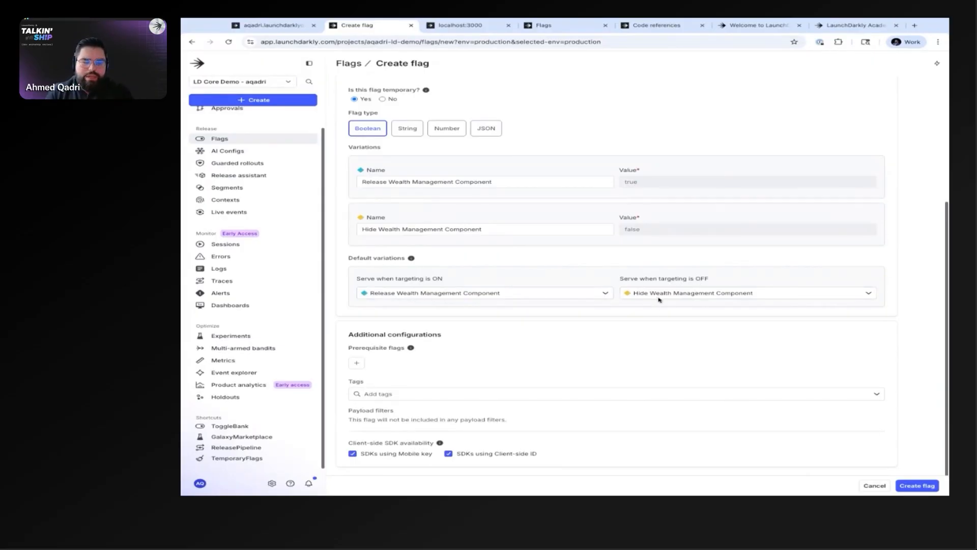
Step: Add "A3 - Release: Add New Database (Guarded Release) - ToggleBank" as a prerequisite flag with the variation "Added DynamoDB Database"
click(357, 363)
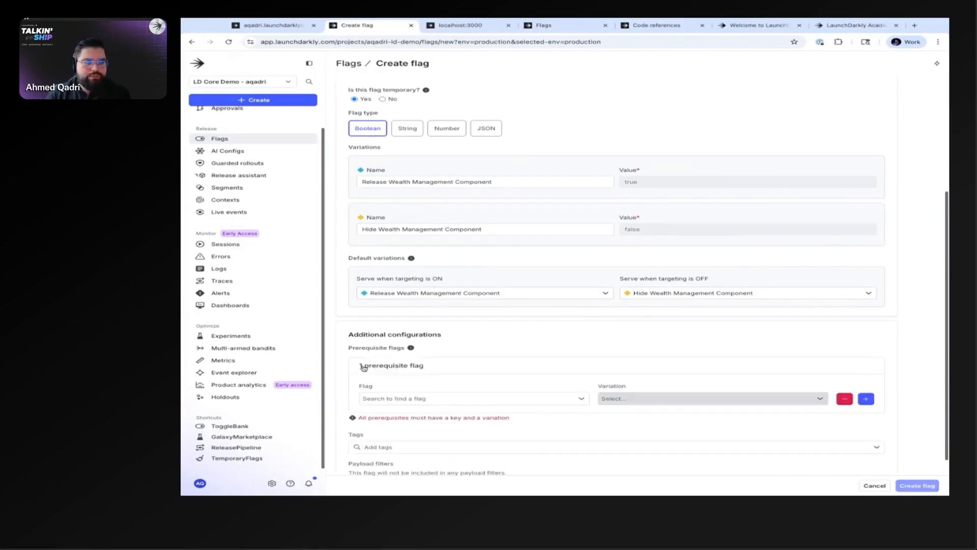
scroll(575, 357, down, 1)
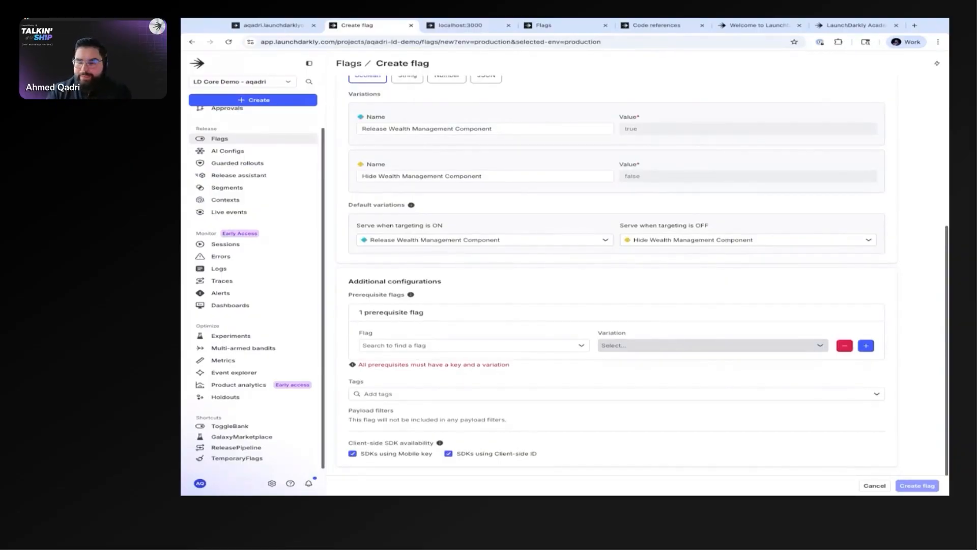
click(504, 345)
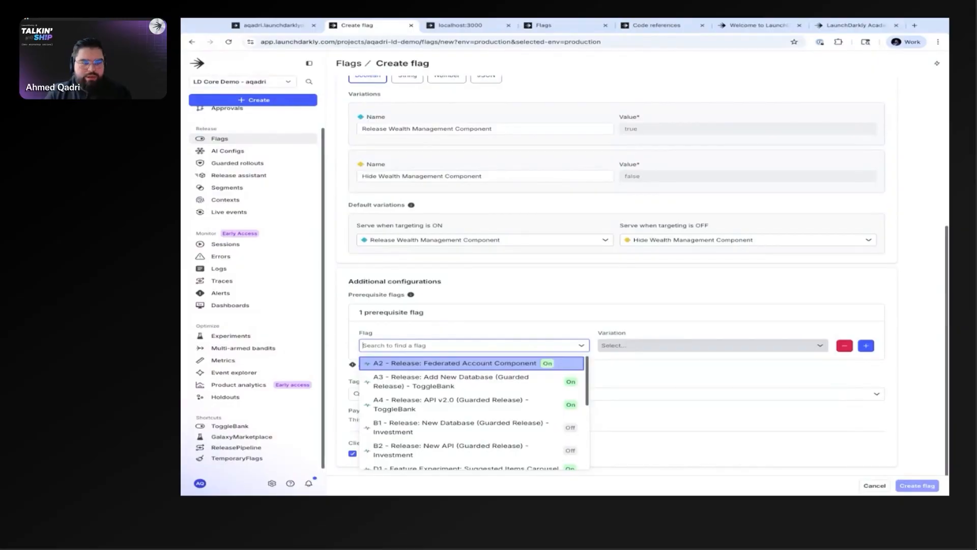
click(496, 386)
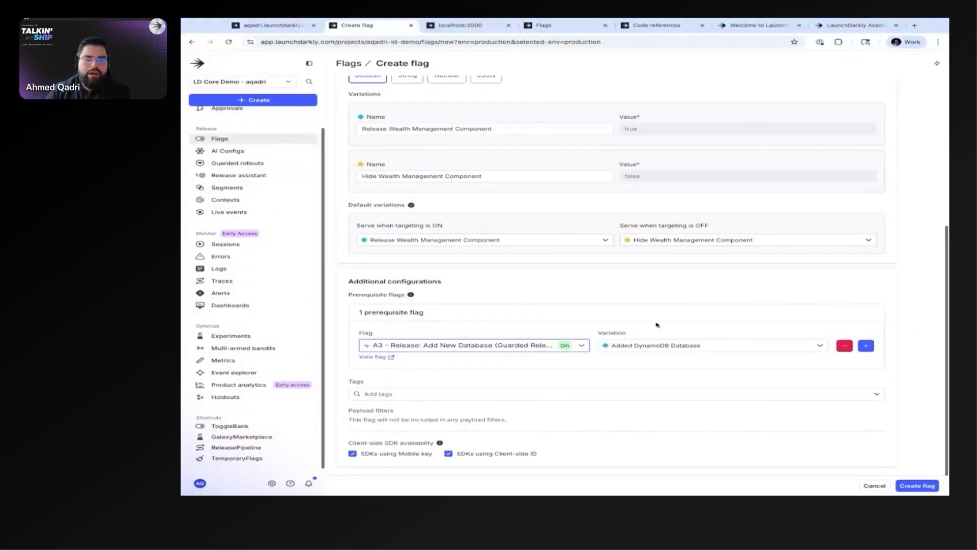
Step: Review the new flag's name, variations and default variations against its prerequisite flag setting
scroll(590, 262, up, 3)
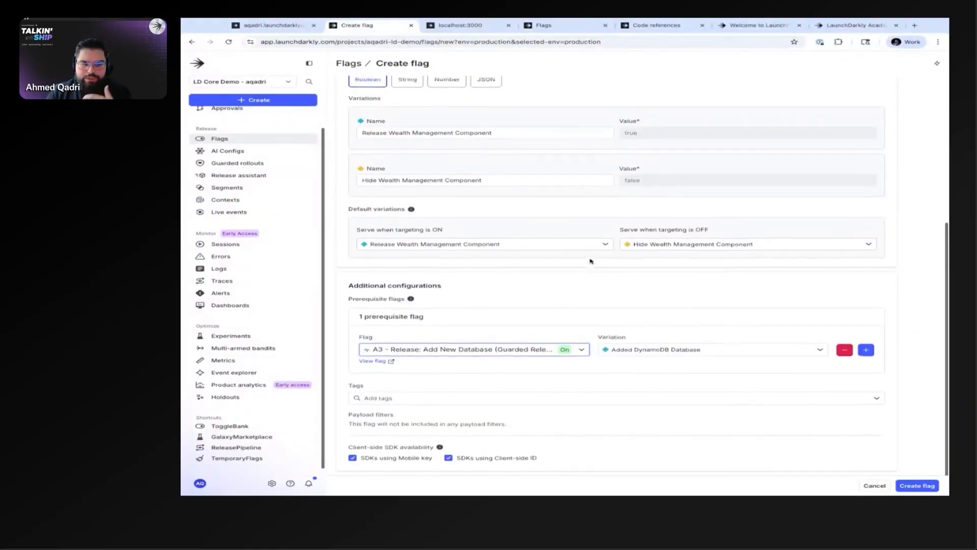
scroll(562, 304, down, 3)
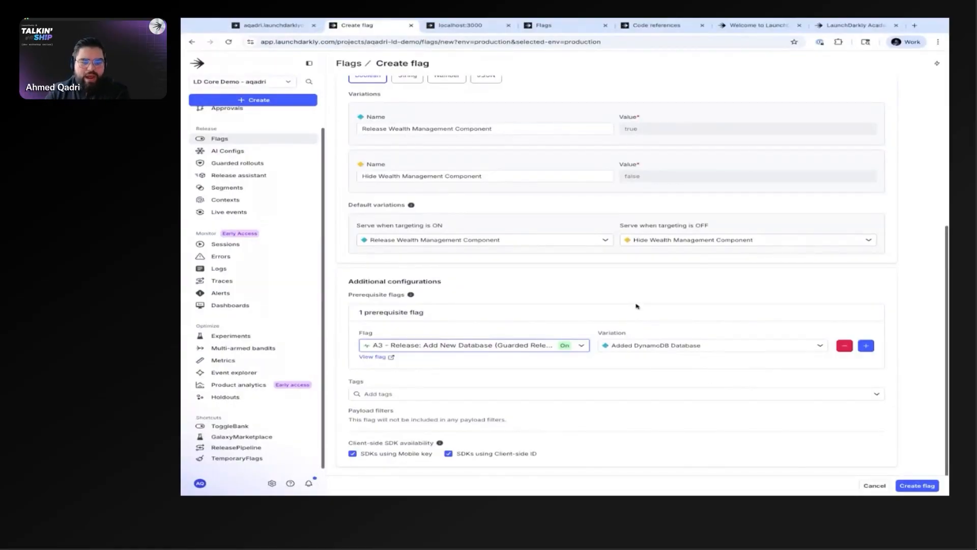
scroll(636, 306, up, 3)
scroll(555, 288, down, 3)
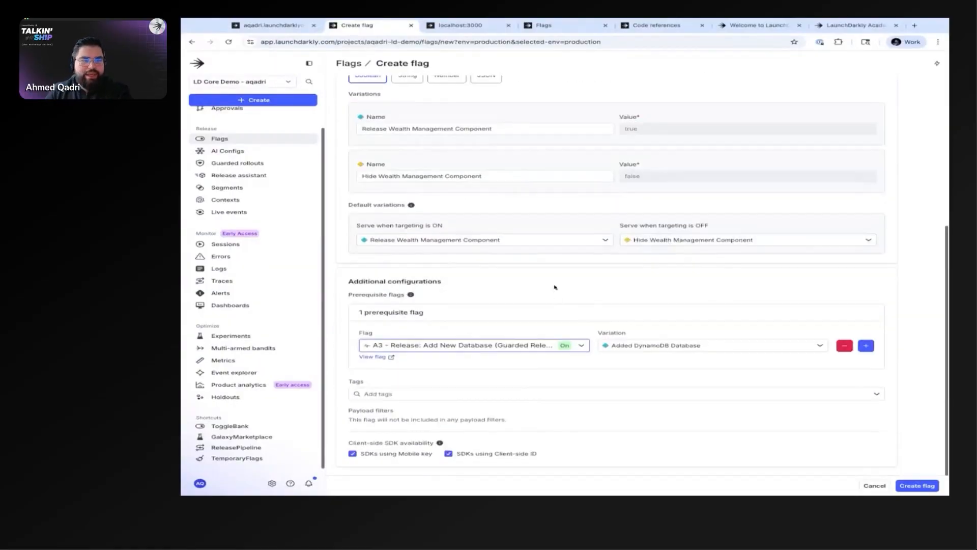
scroll(473, 241, up, 10)
triple_click(388, 127)
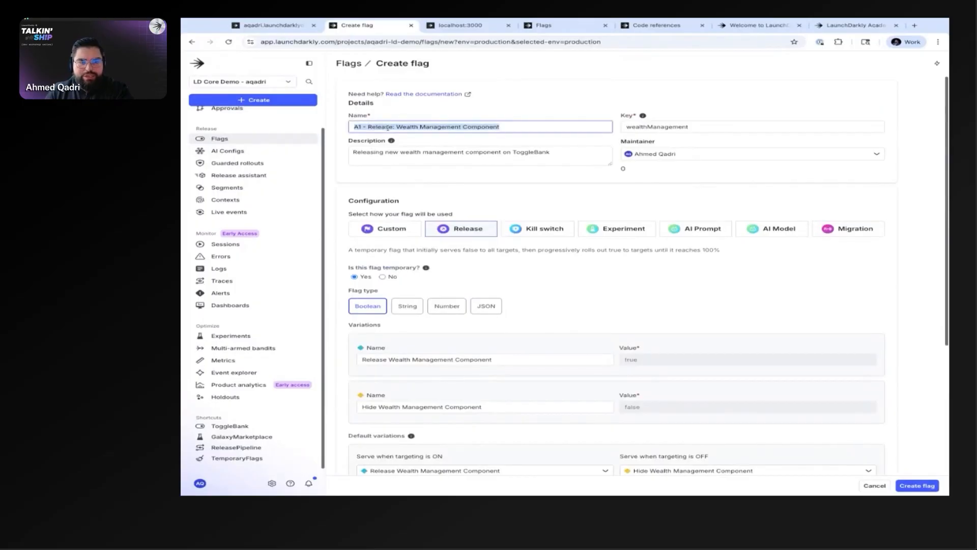
scroll(397, 163, down, 10)
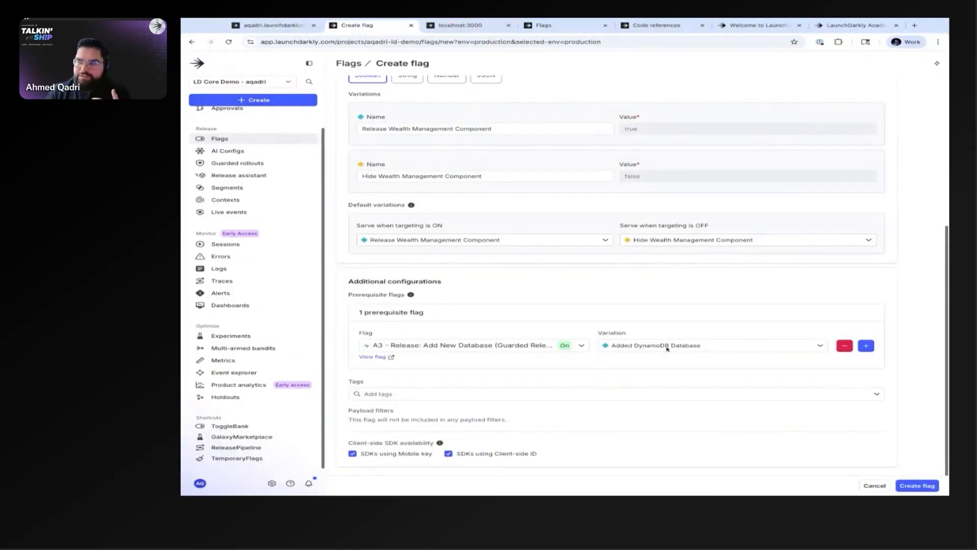
scroll(620, 286, up, 5)
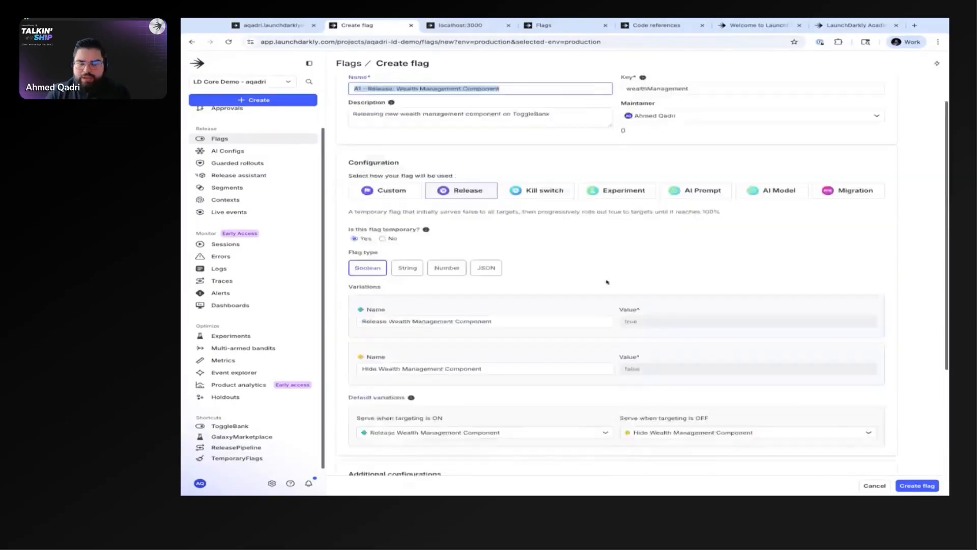
scroll(507, 353, down, 5)
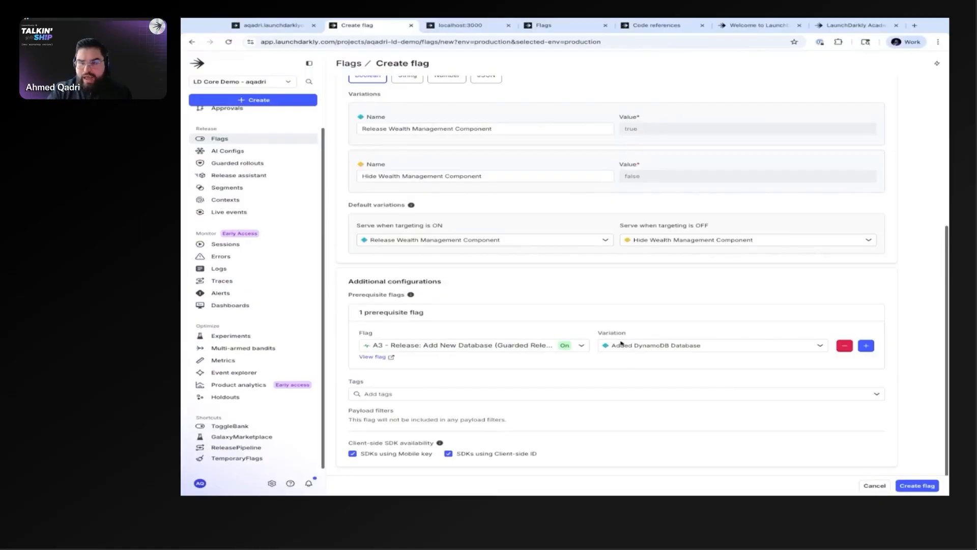
scroll(621, 343, up, 5)
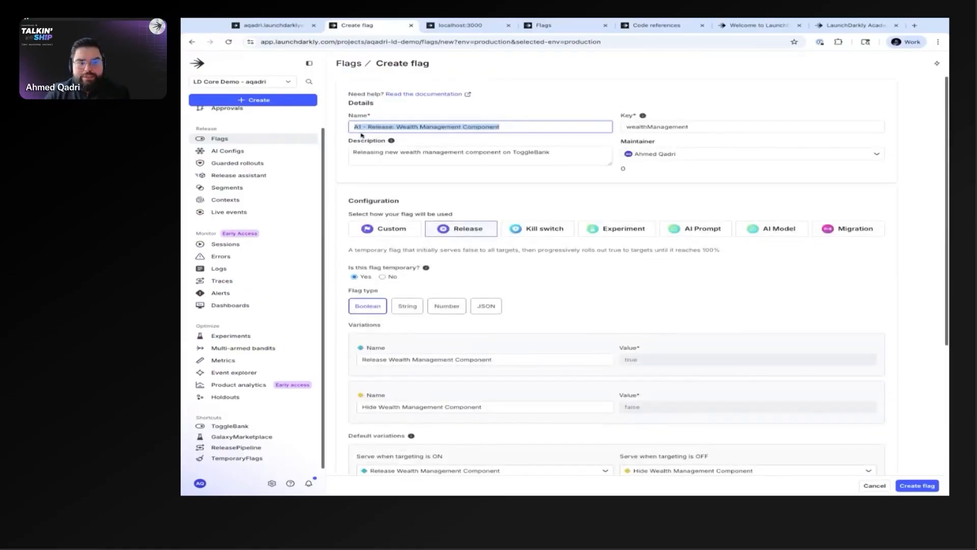
Step: Remove the prerequisite flag from the new flag's additional configurations
scroll(507, 236, down, 5)
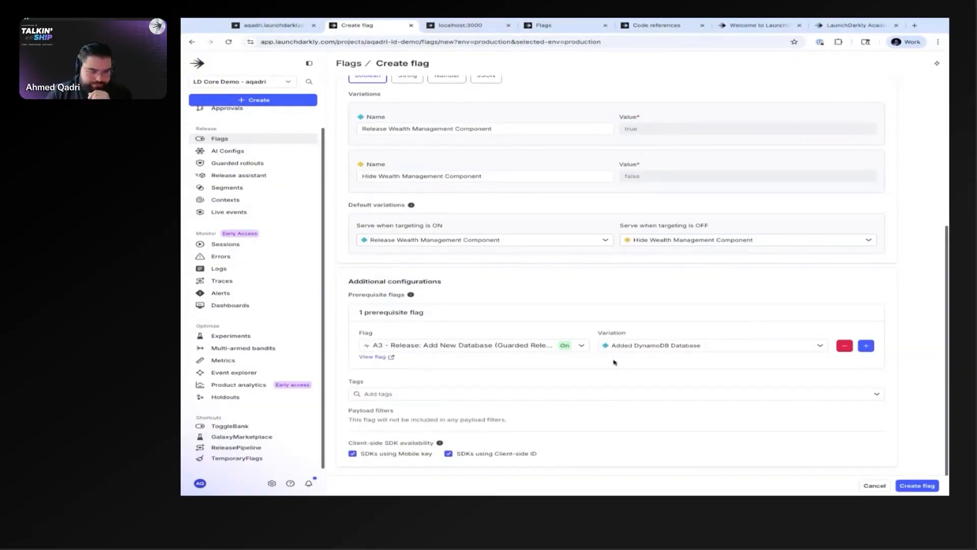
click(844, 347)
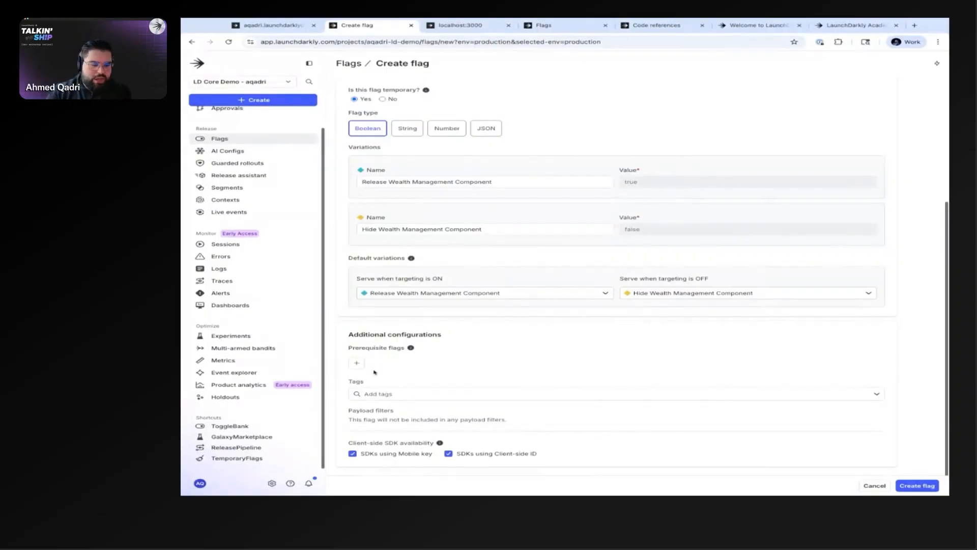
Step: Tag the flag with "bank" and "release", and create it
click(390, 395)
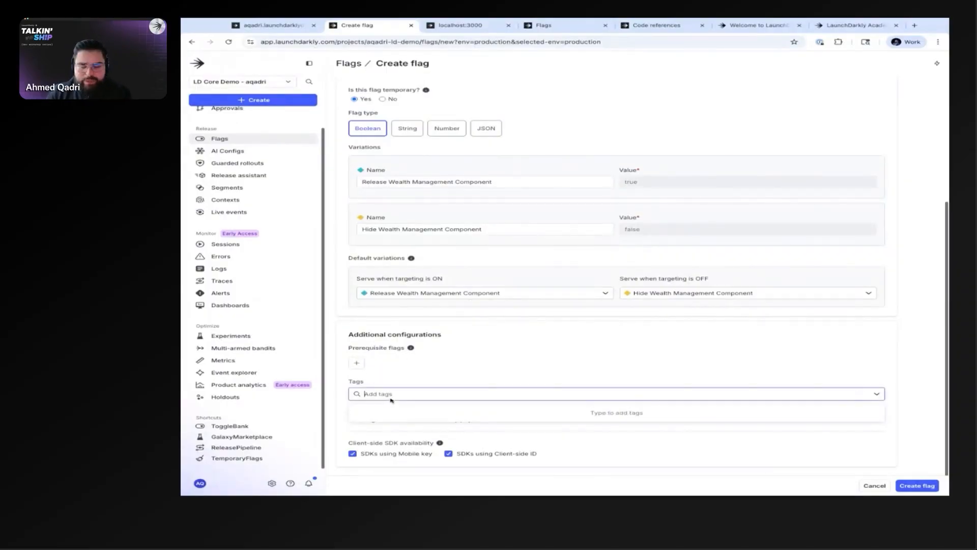
text(bank)
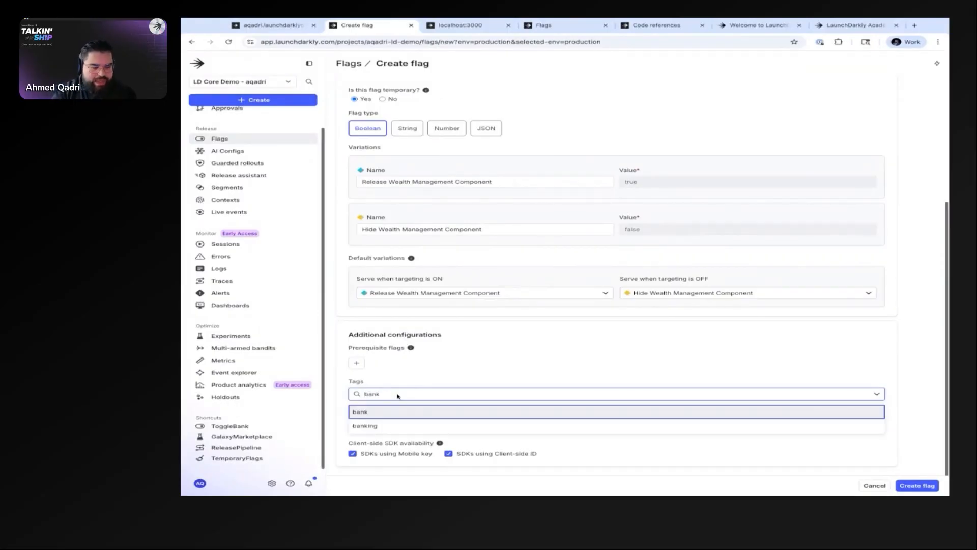
key(Return)
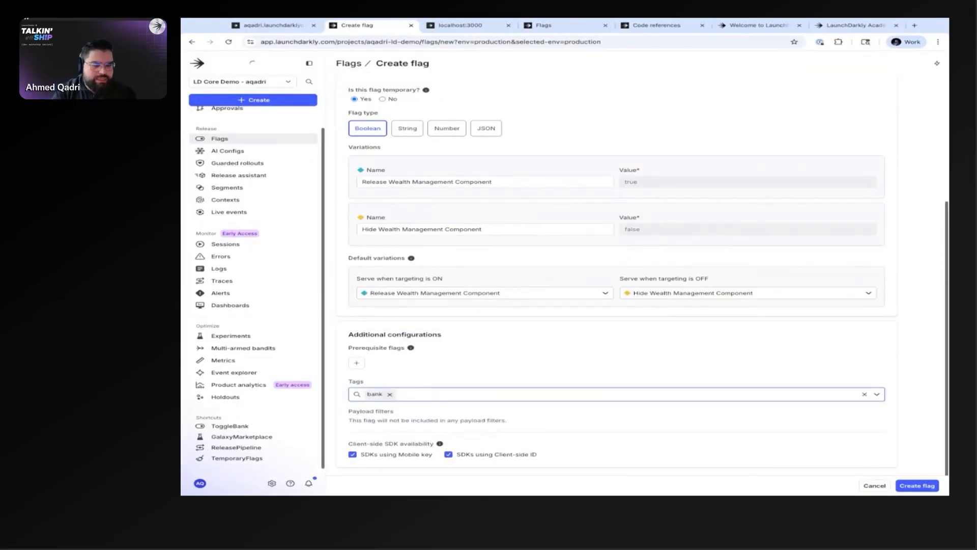
text(release)
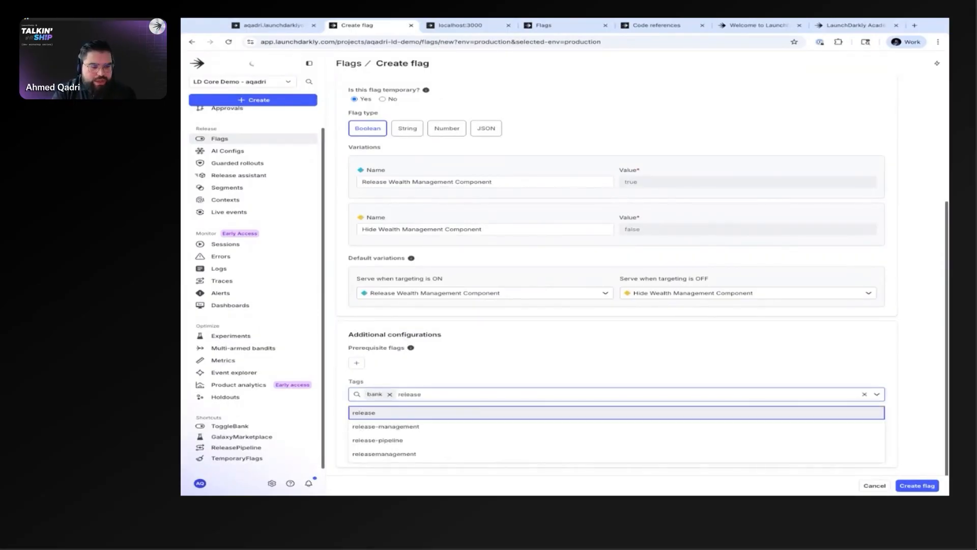
key(Return)
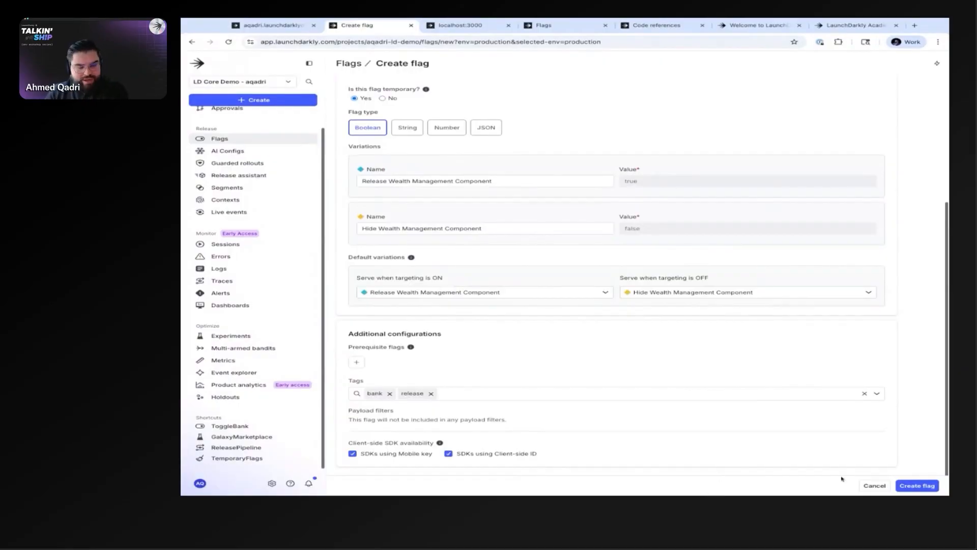
click(918, 485)
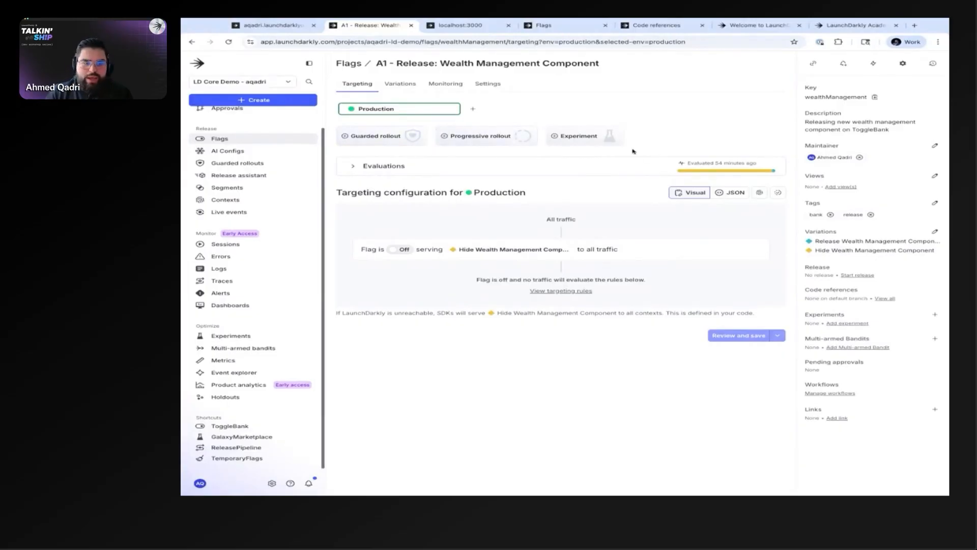
Step: Inspect the flag's daily evaluations chart for the last 7 days in Production, and collapse it again
click(356, 166)
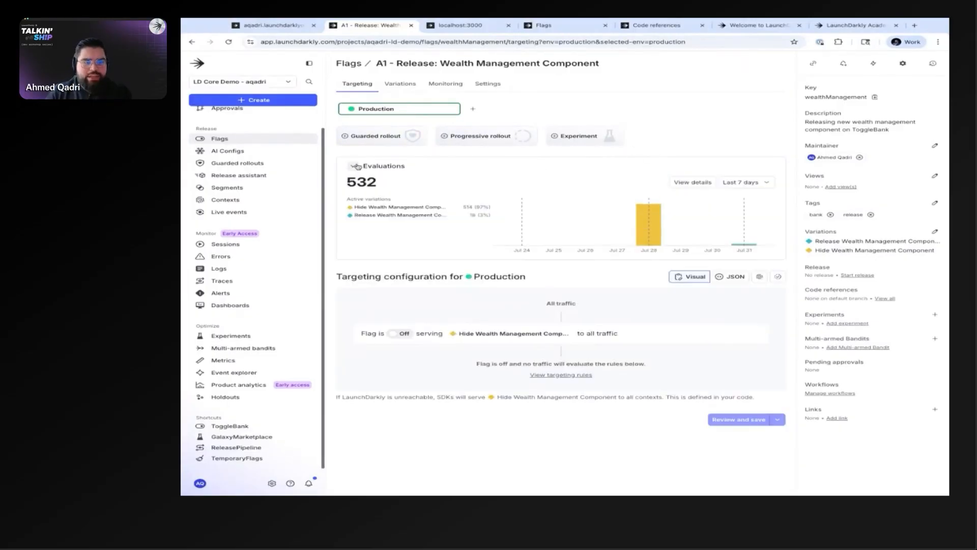
mouse_move(651, 230)
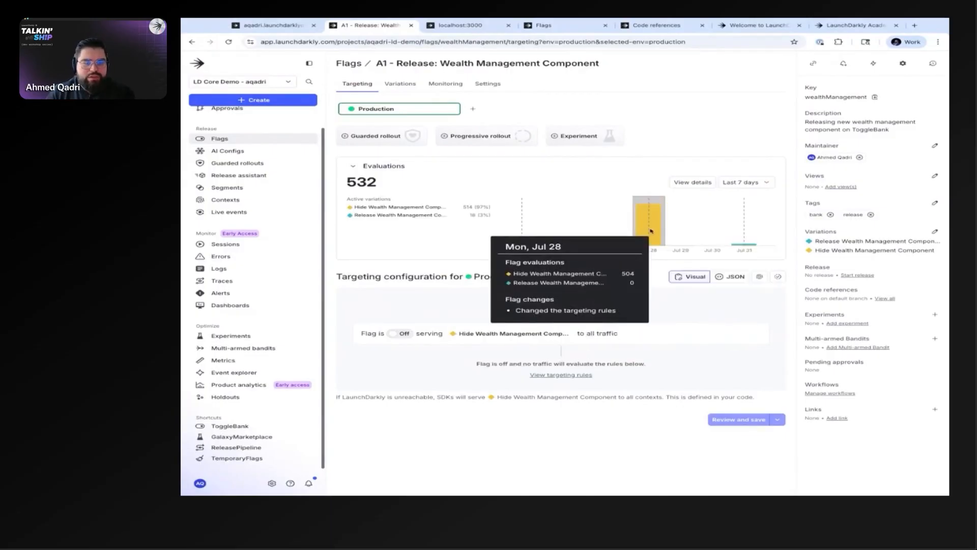
mouse_move(618, 224)
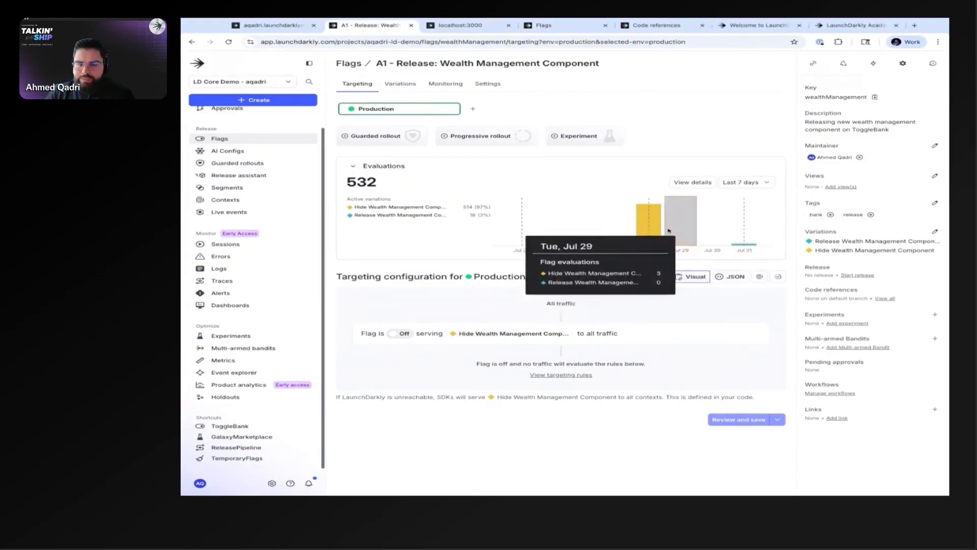
click(353, 166)
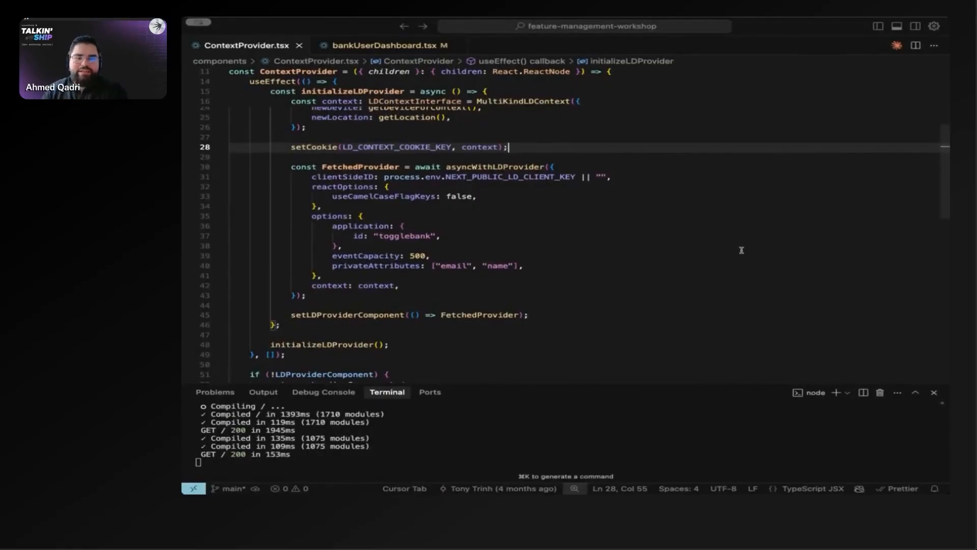
Step: Switch to the Cursor code editor and examine the asyncWithLDProvider call that initializes the LaunchDarkly provider in ContextProvider.tsx
scroll(391, 248, up, 1)
scroll(390, 248, down, 2)
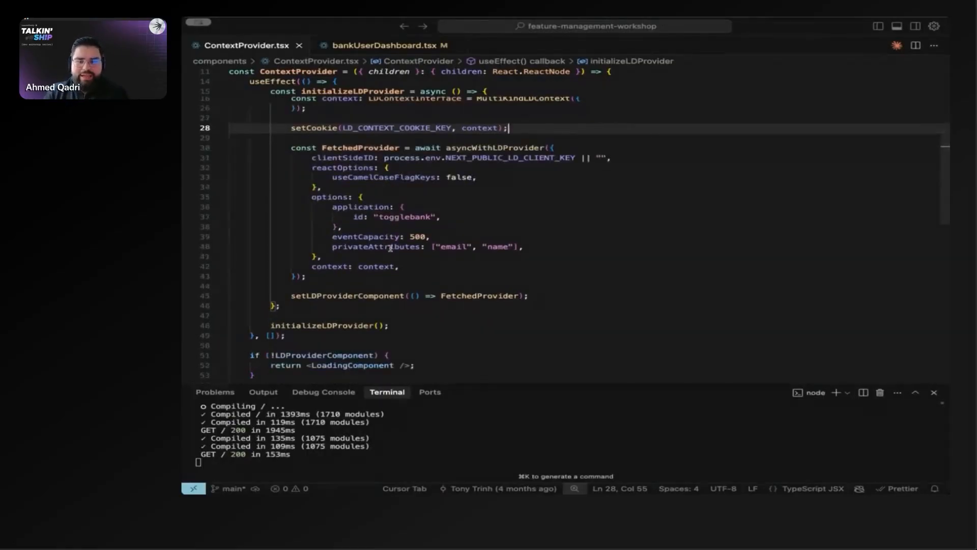
scroll(391, 248, up, 4)
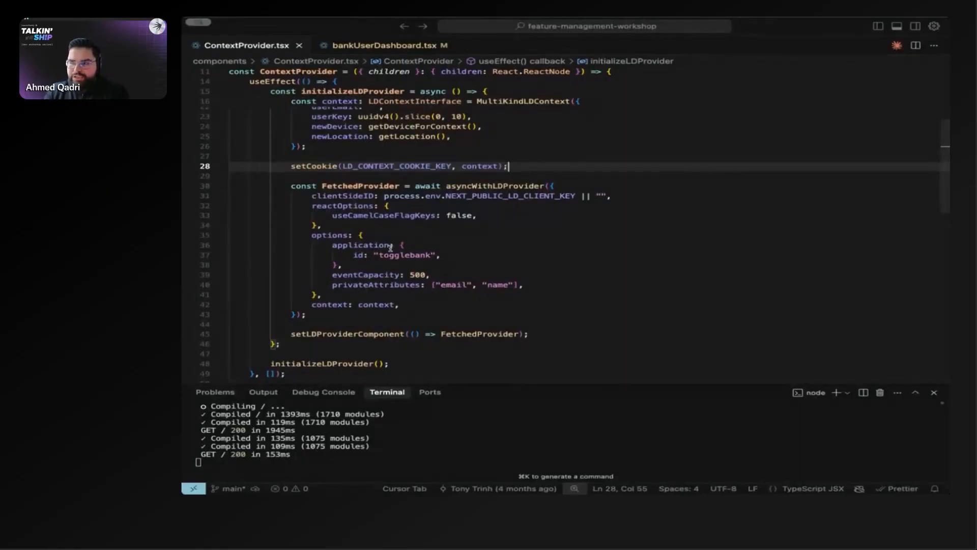
mouse_move(391, 248)
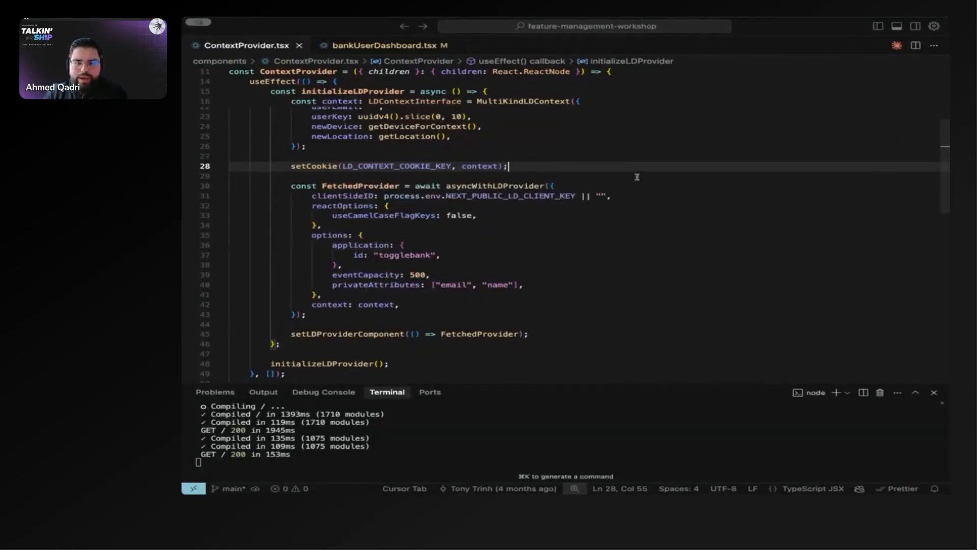
mouse_move(566, 193)
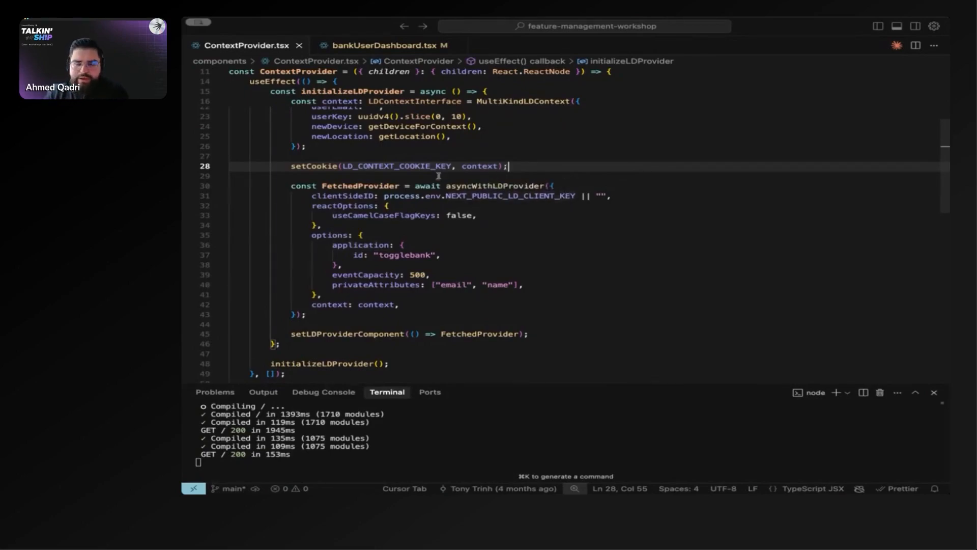
mouse_move(447, 186)
mouse_down()
mouse_move(554, 186)
mouse_move(448, 196)
mouse_up()
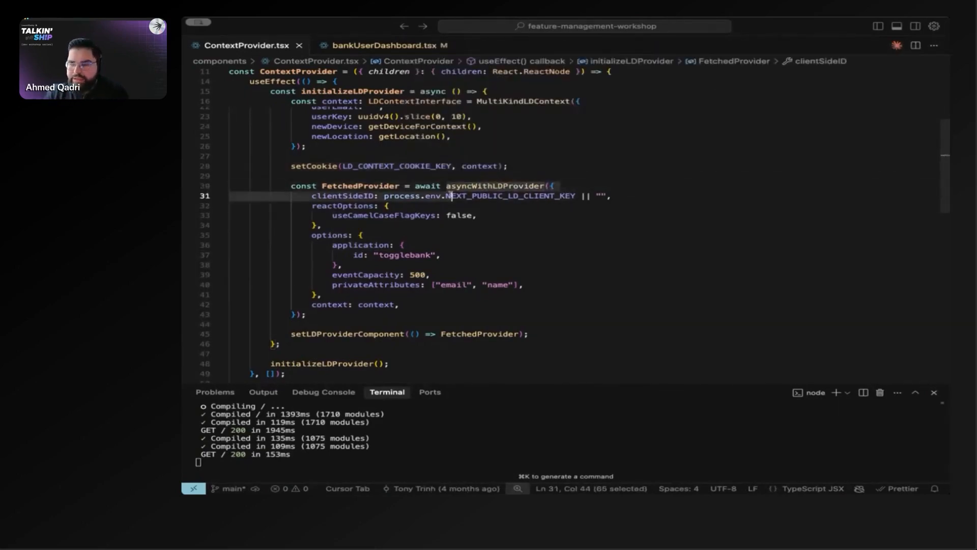
click(450, 181)
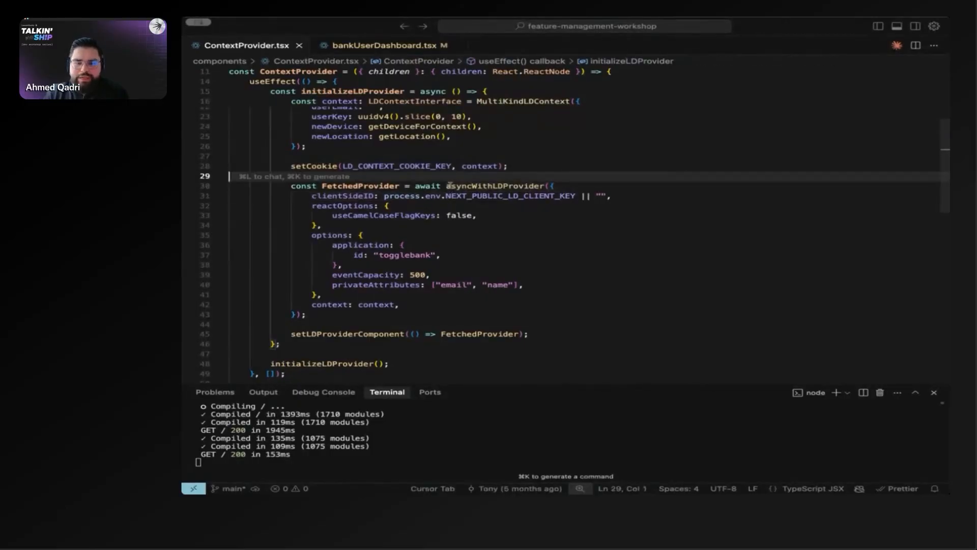
double_click(450, 186)
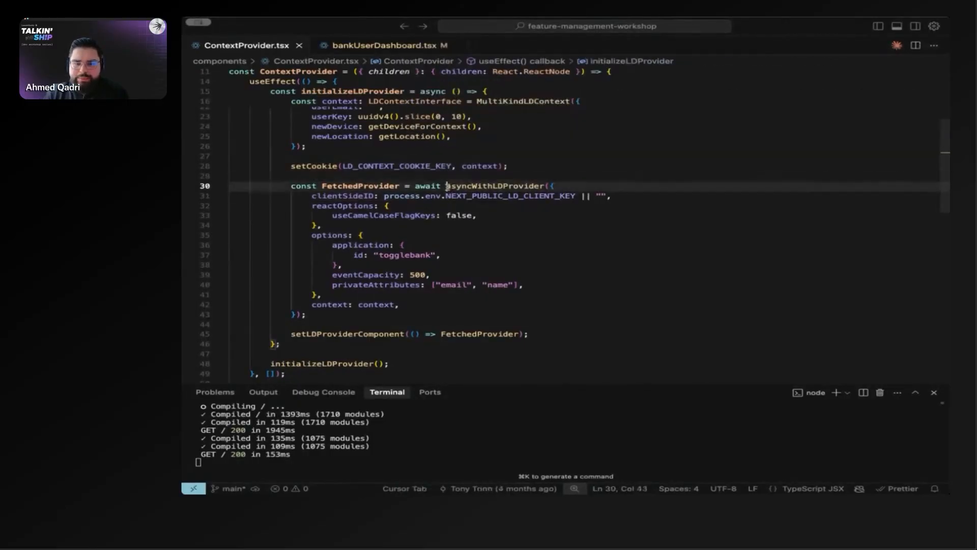
click(508, 210)
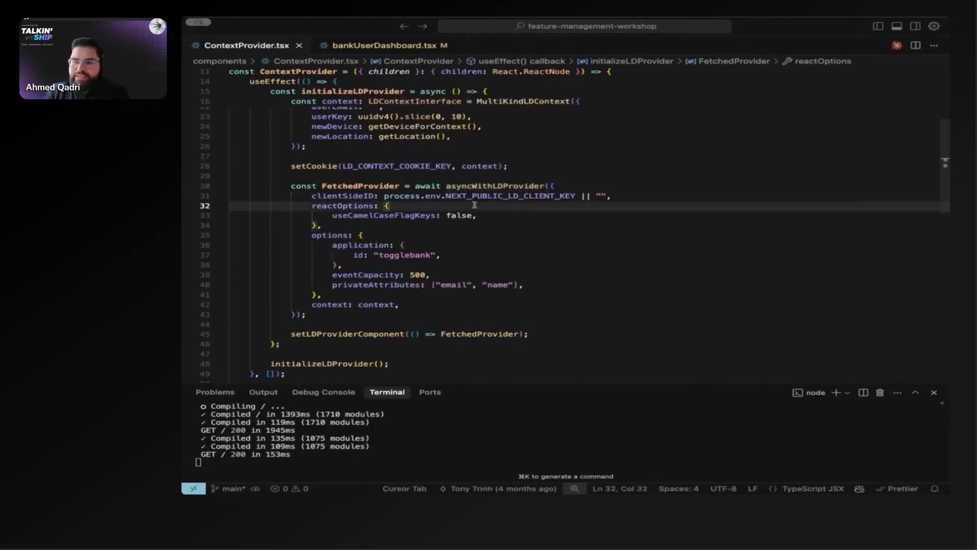
click(447, 187)
drag(448, 187, 546, 187)
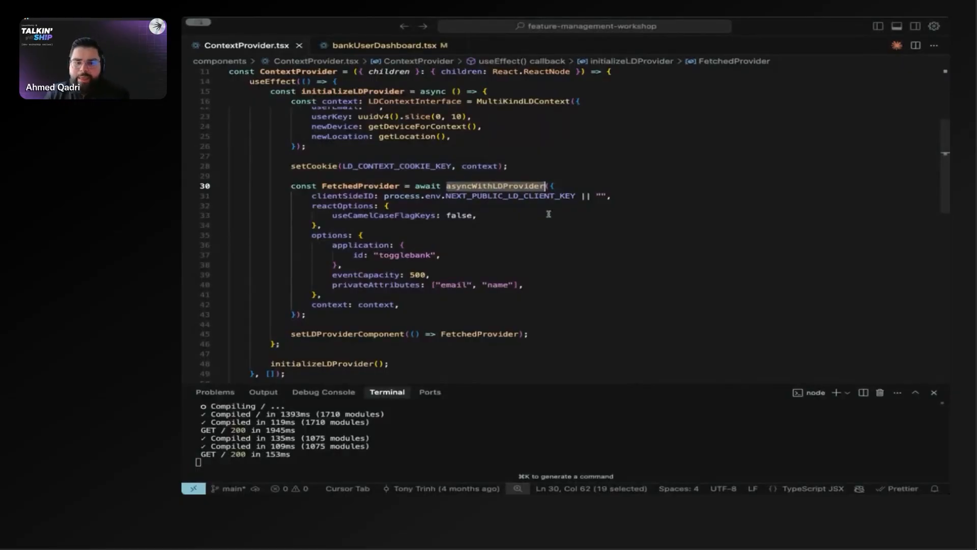
Step: Examine the clientSideID line inside the asyncWithLDProvider options, which reads the client key from an environment variable
click(311, 206)
drag(311, 198, 621, 196)
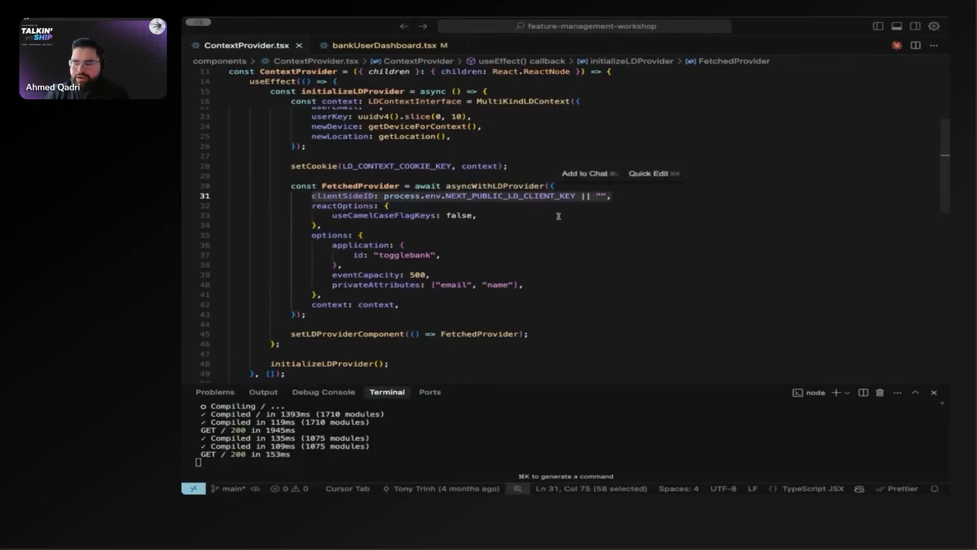
click(541, 212)
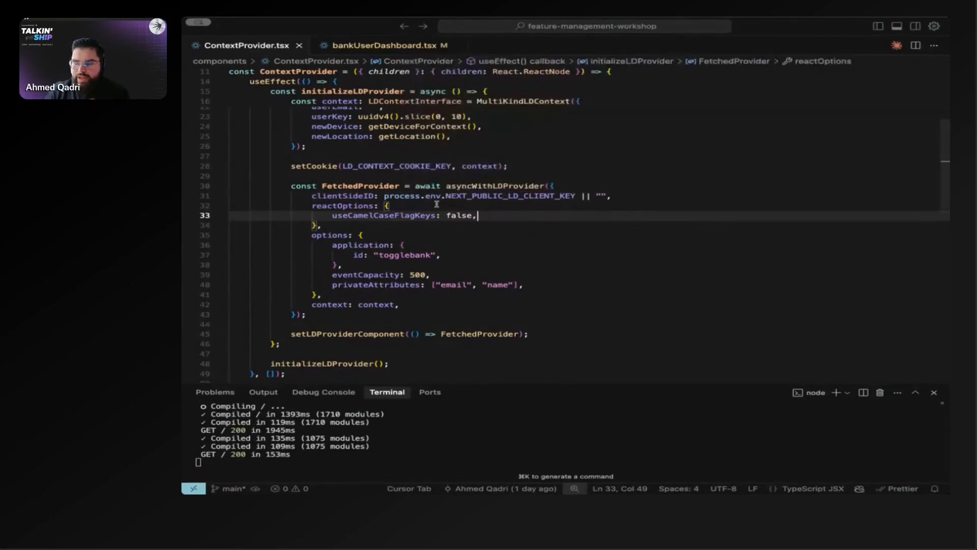
Step: Examine the reactOptions block of the asyncWithLDProvider call, focusing on its useCamelCaseFlagKeys setting
mouse_move(438, 198)
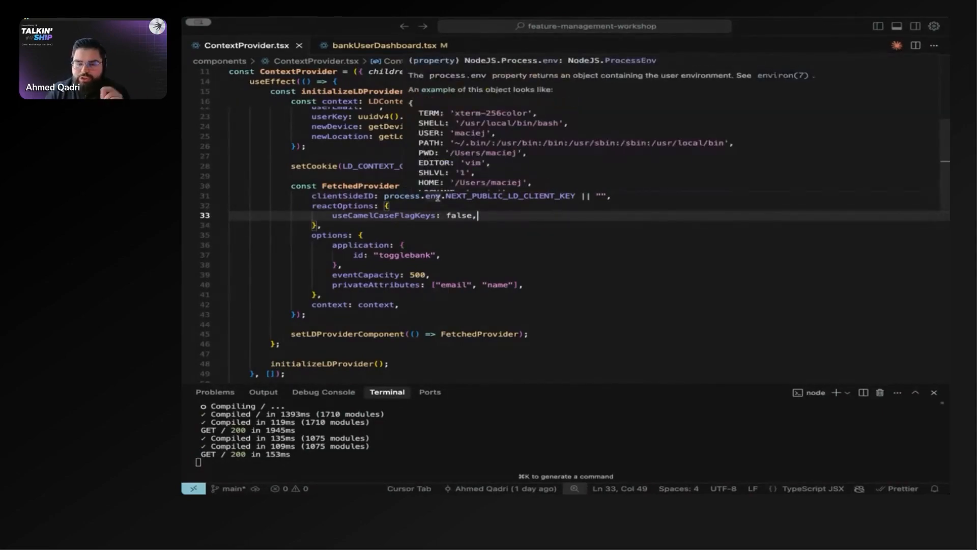
click(441, 205)
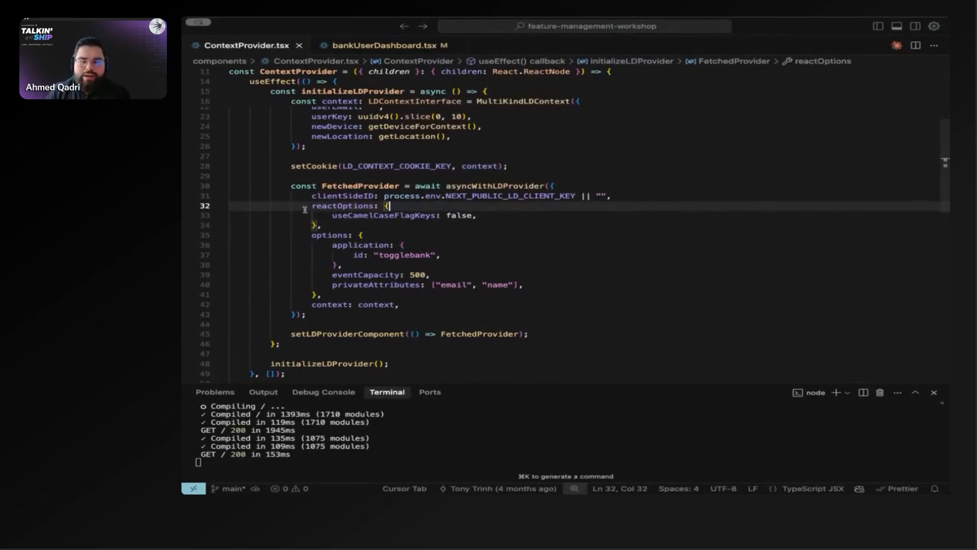
drag(311, 208, 400, 304)
scroll(333, 298, down, 1)
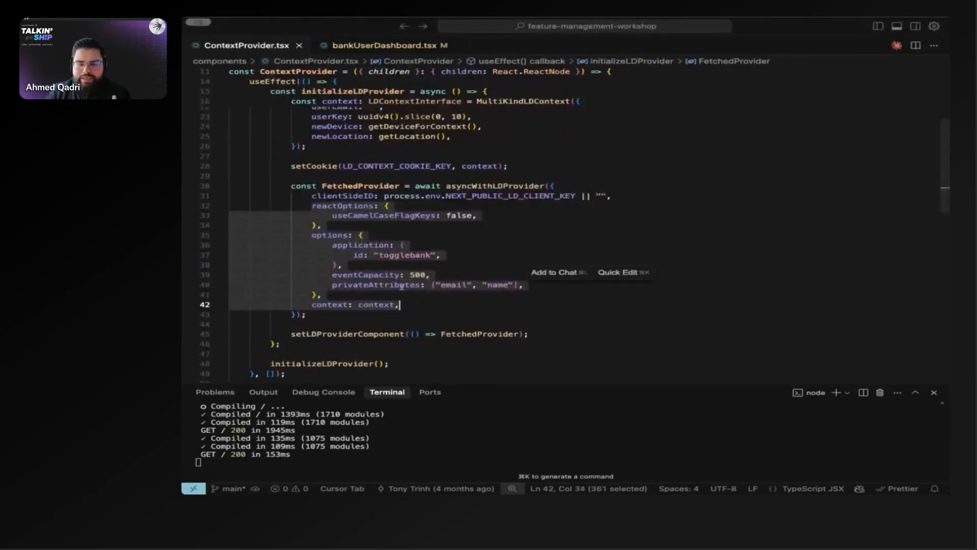
drag(366, 228, 311, 208)
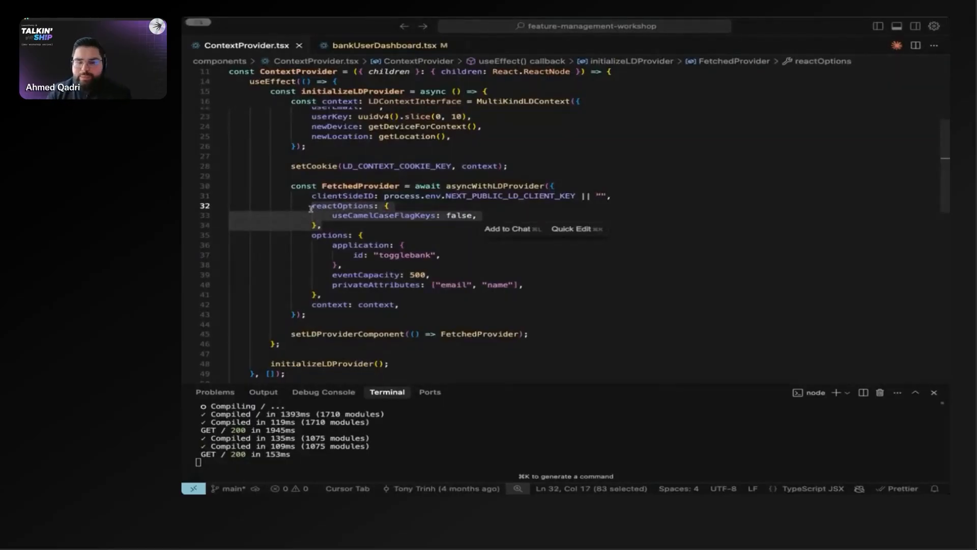
drag(322, 216, 477, 215)
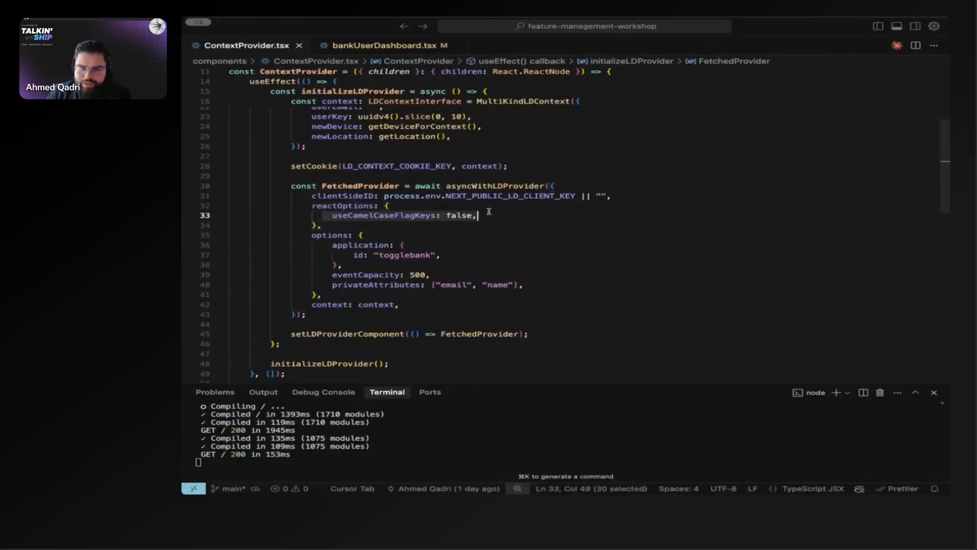
click(266, 251)
click(329, 216)
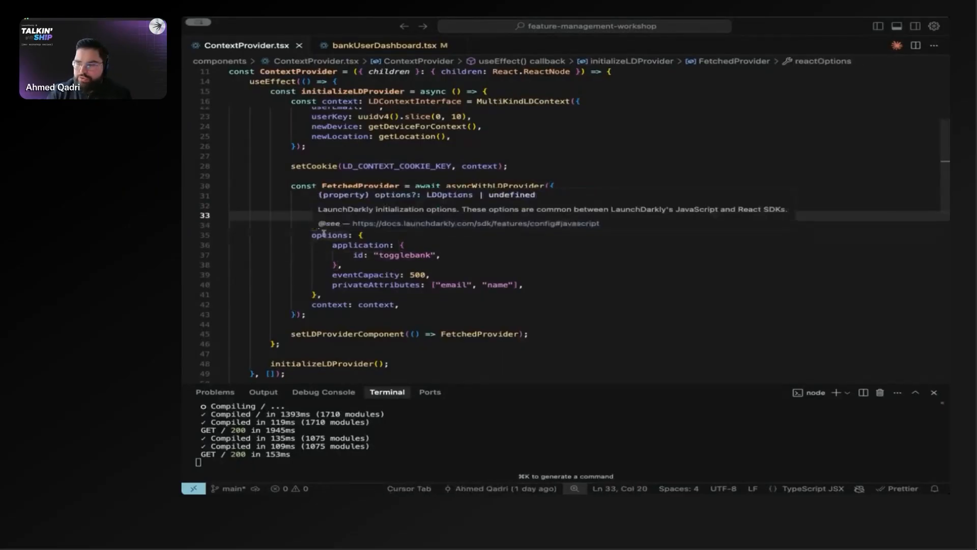
Step: Examine the options block of the provider call, including the application id and the eventCapacity setting
click(317, 254)
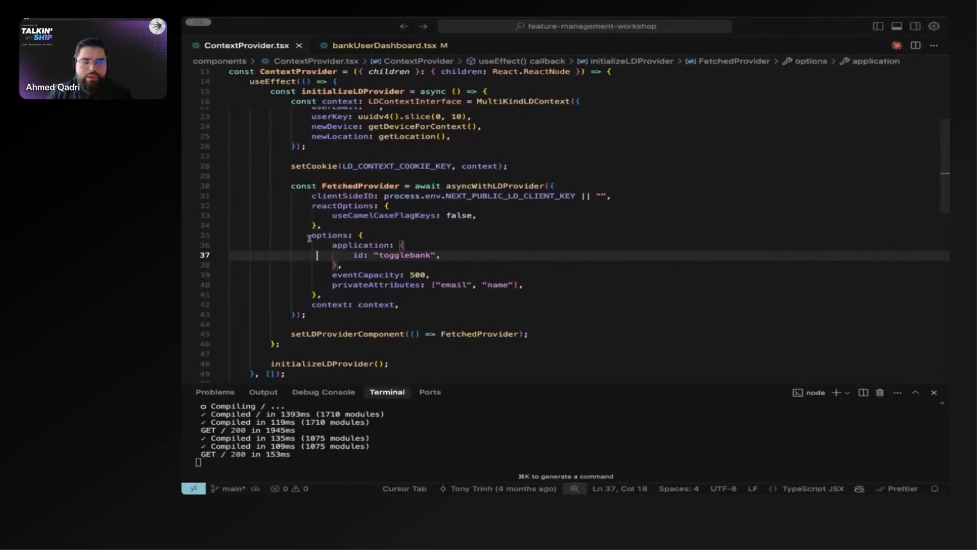
drag(311, 235, 341, 294)
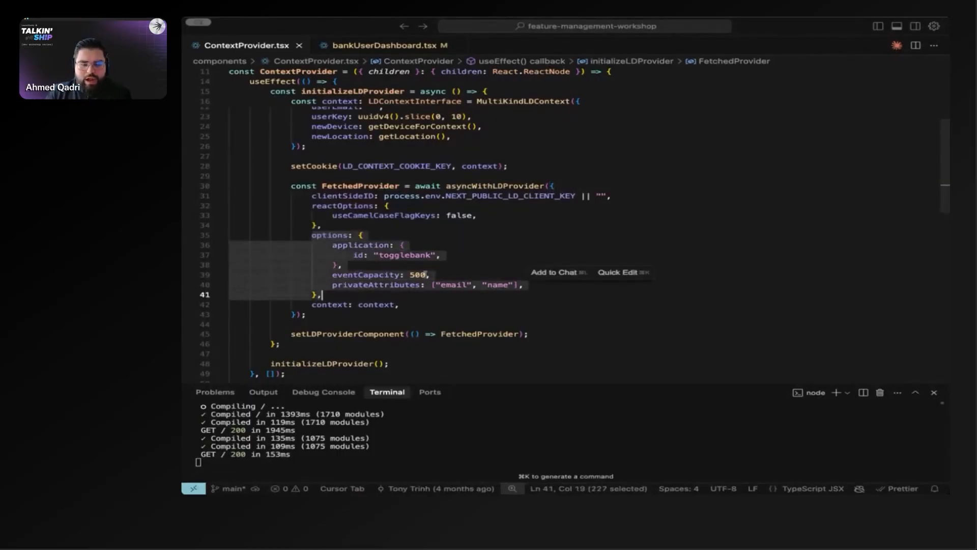
click(441, 275)
drag(442, 275, 334, 275)
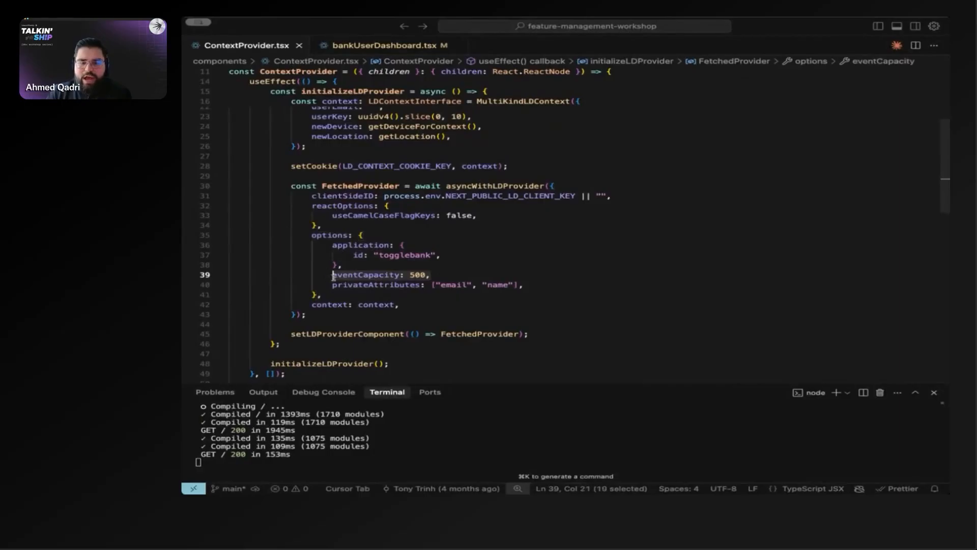
click(301, 275)
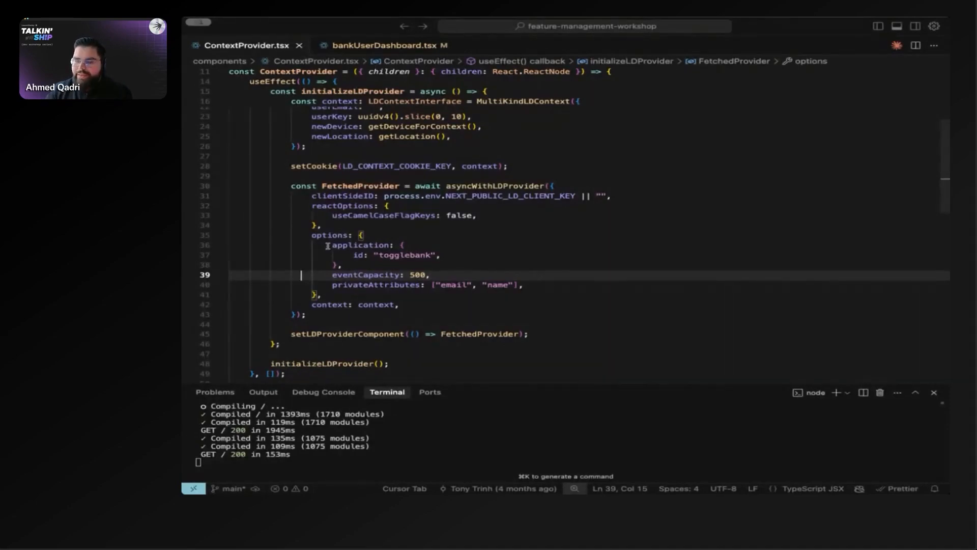
drag(310, 235, 326, 296)
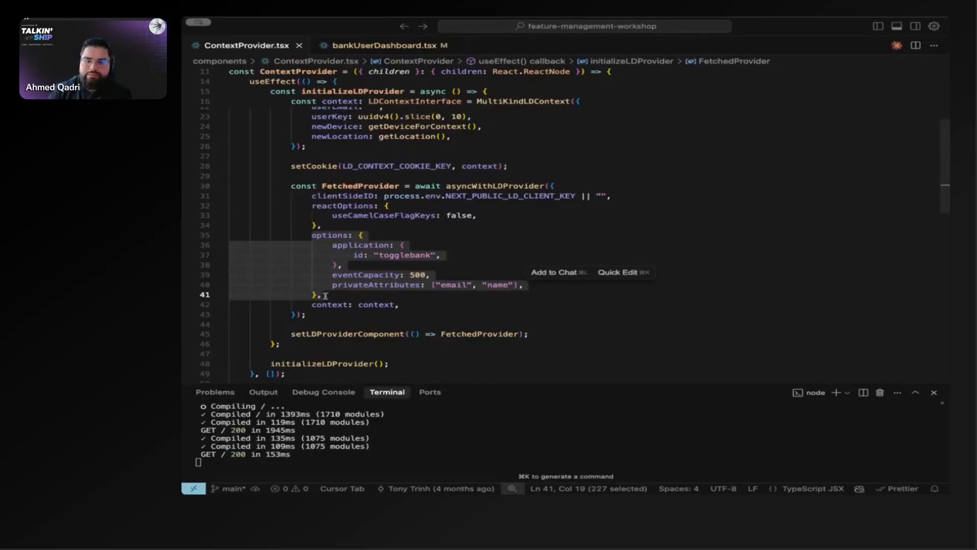
click(333, 275)
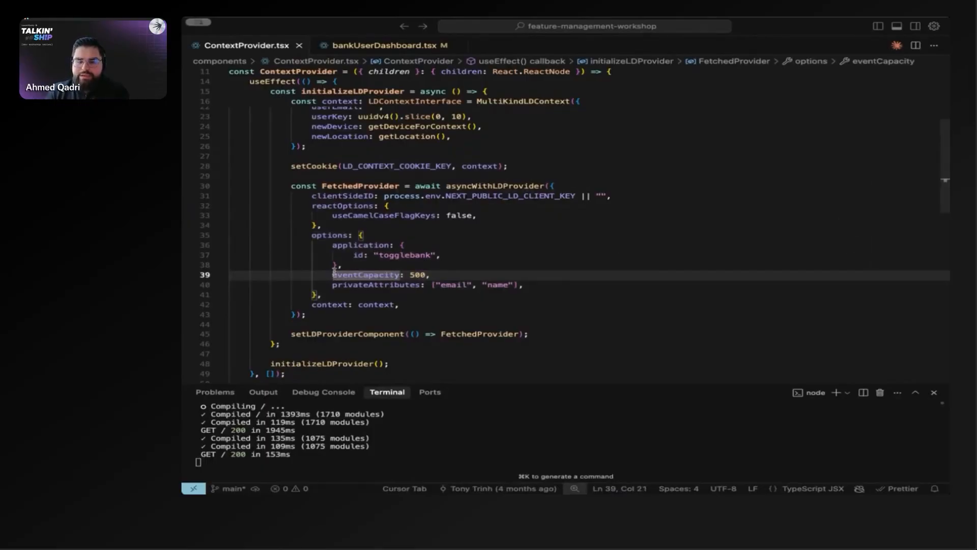
mouse_move(334, 270)
Step: Examine the privateAttributes line in the options block, together with the context line that follows it
click(338, 294)
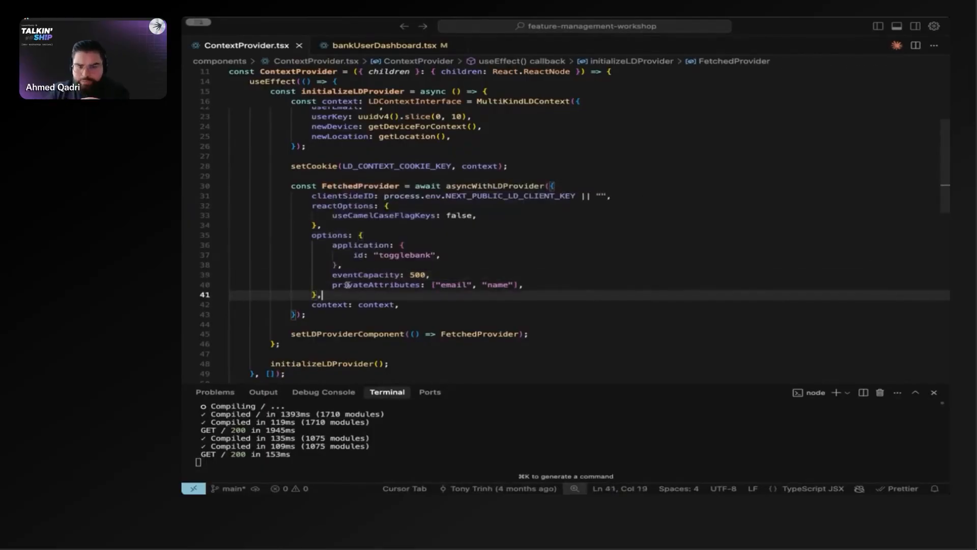
drag(437, 275, 545, 286)
click(331, 275)
click(338, 294)
click(333, 286)
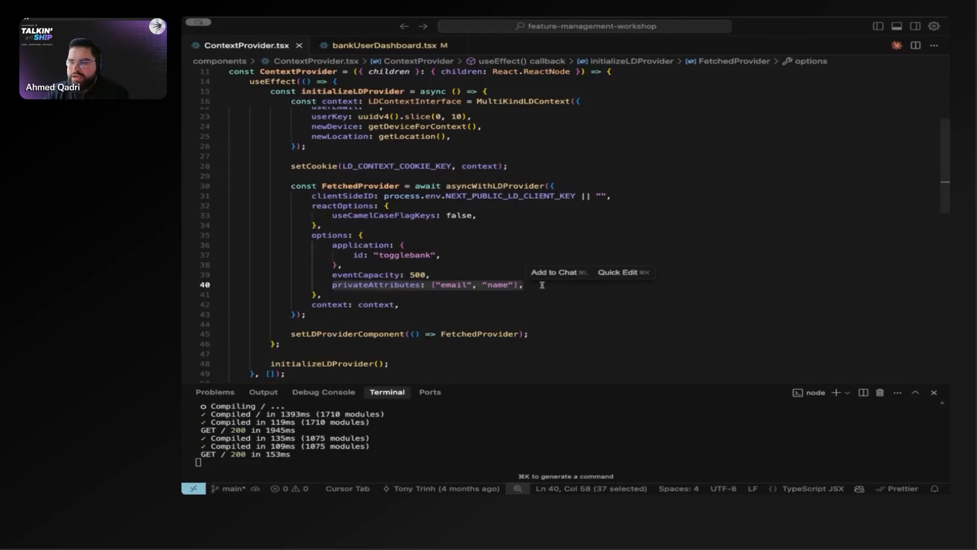
scroll(542, 286, down, 1)
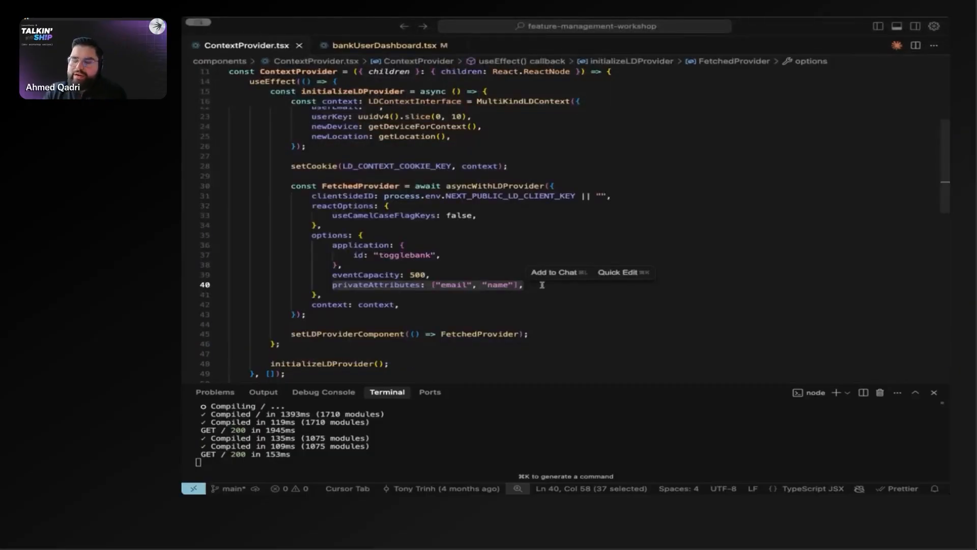
click(542, 285)
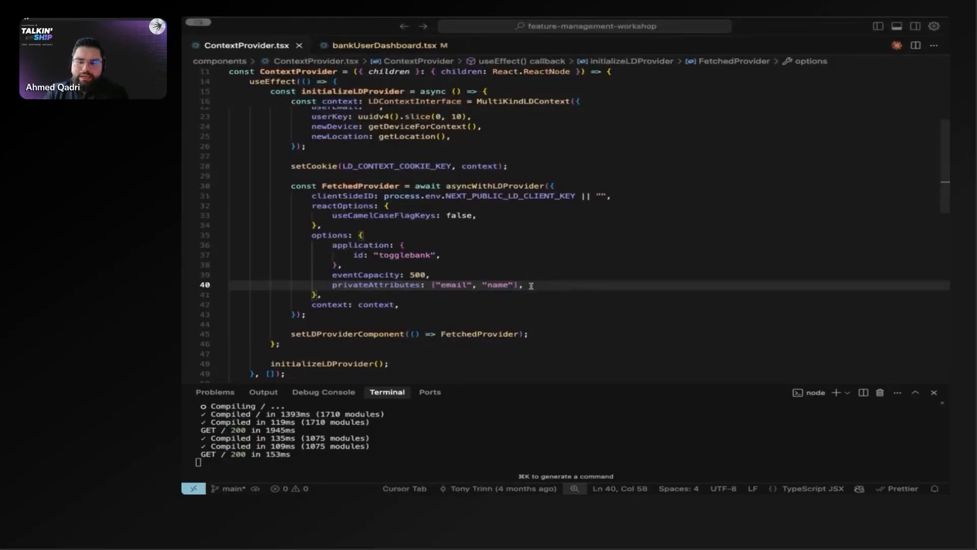
click(520, 277)
click(533, 287)
drag(532, 286, 331, 286)
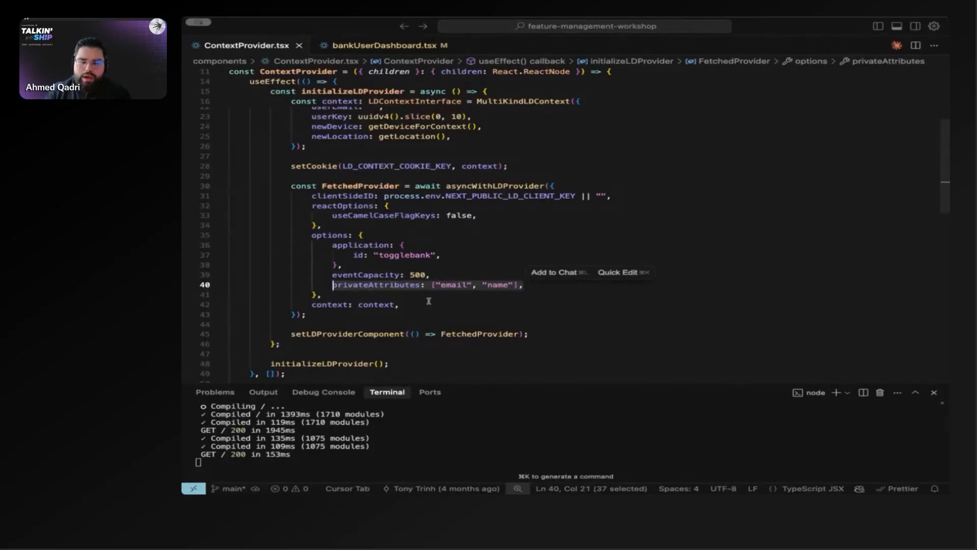
drag(408, 306, 333, 287)
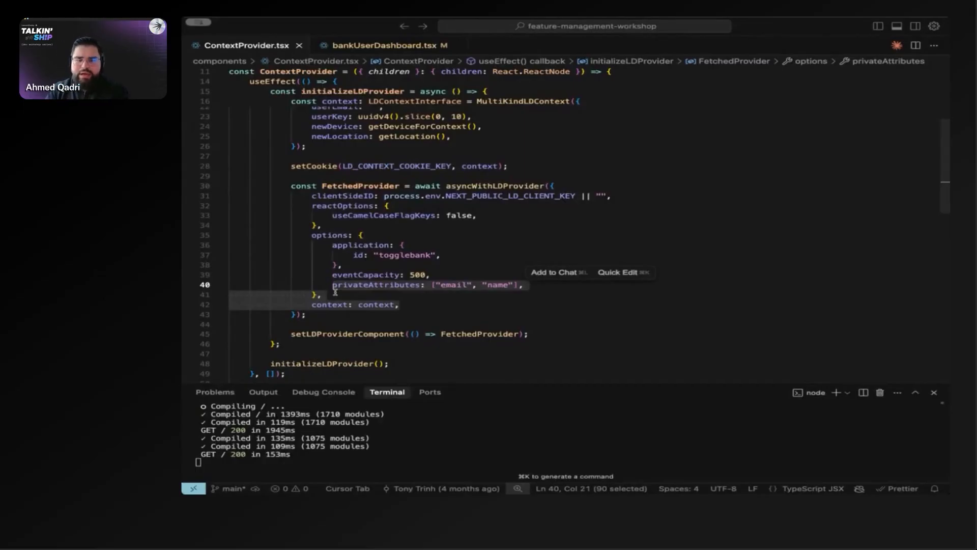
Step: Examine the MultiKindLDContext definition in initializeLDProvider, from isAnonymous through newLocation
scroll(335, 291, up, 6)
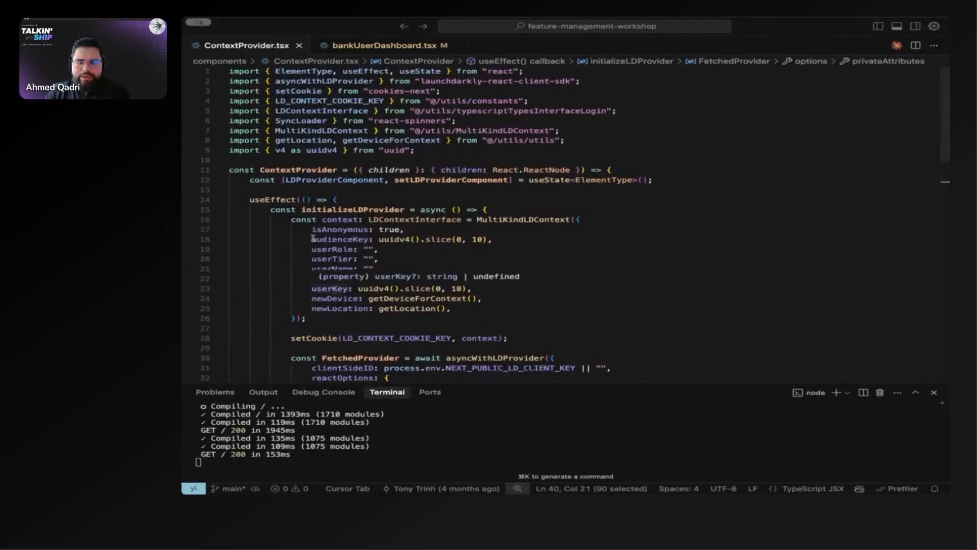
click(269, 232)
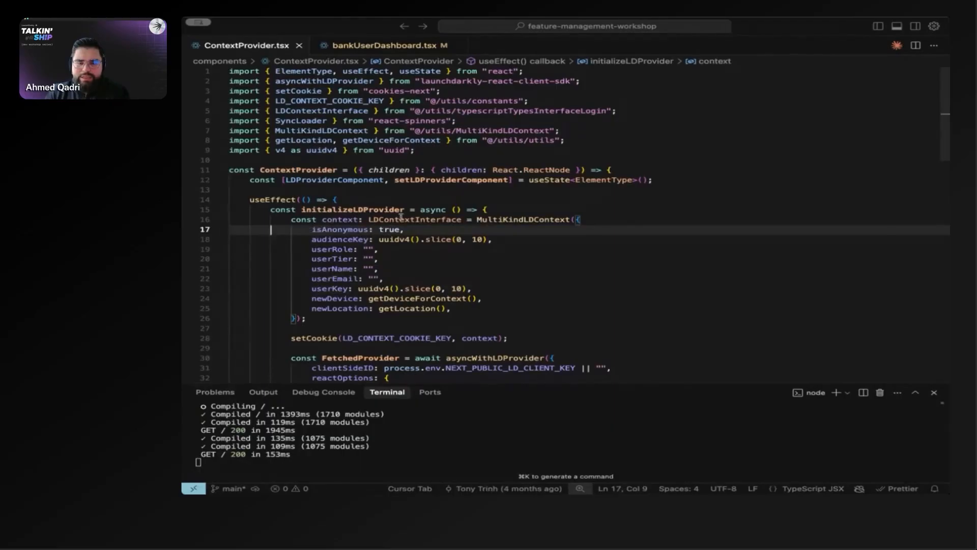
drag(286, 219, 350, 316)
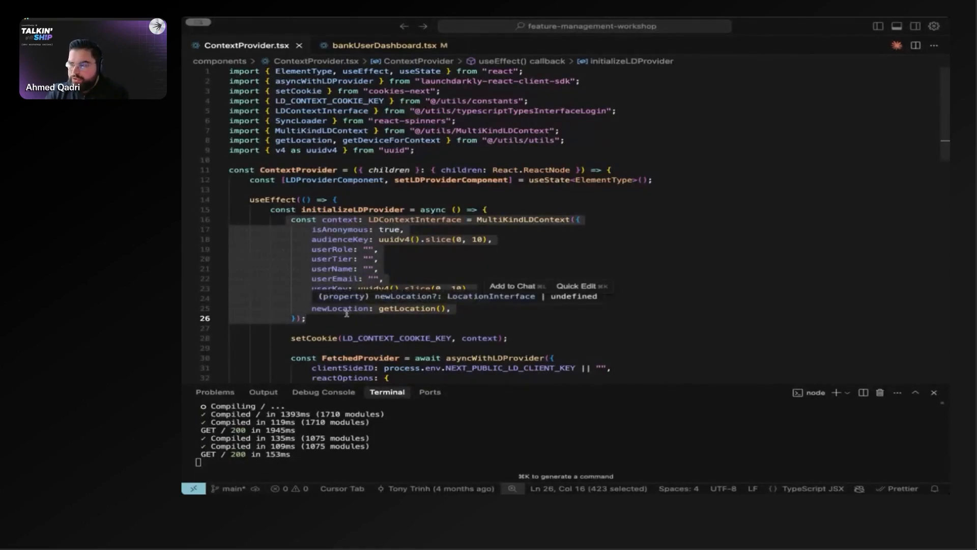
click(516, 329)
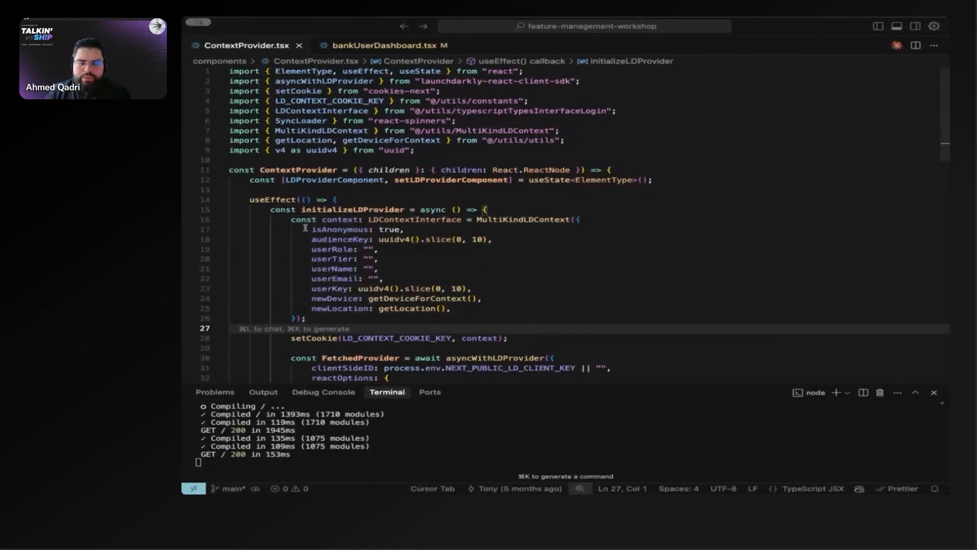
drag(307, 229, 484, 308)
click(403, 270)
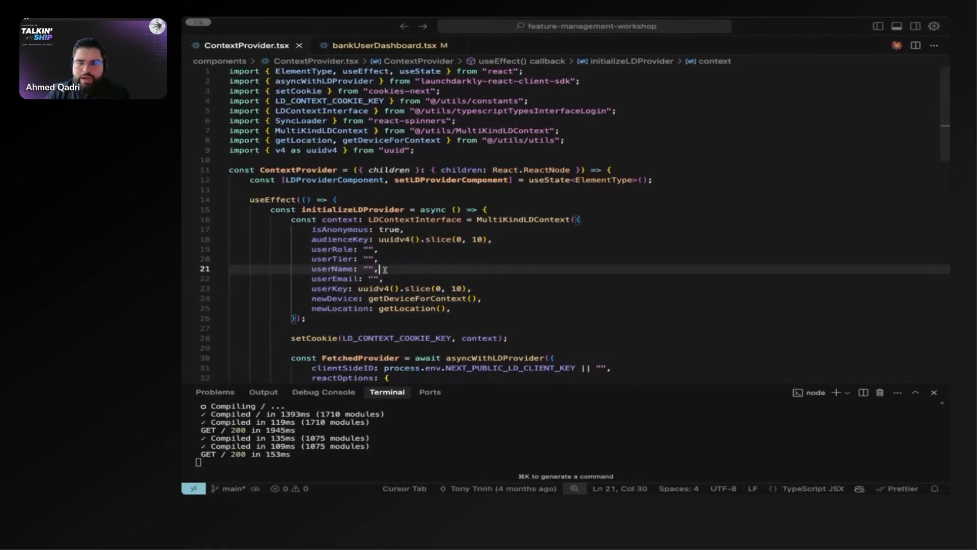
Step: Compare the context's userName, userEmail, userRole and userTier attributes with the privateAttributes list in the provider options
drag(384, 279, 312, 270)
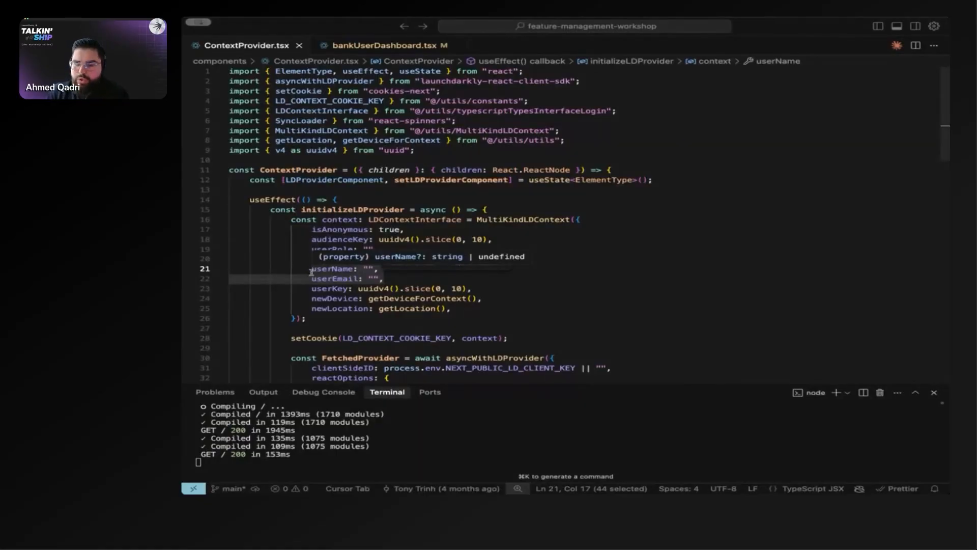
click(413, 282)
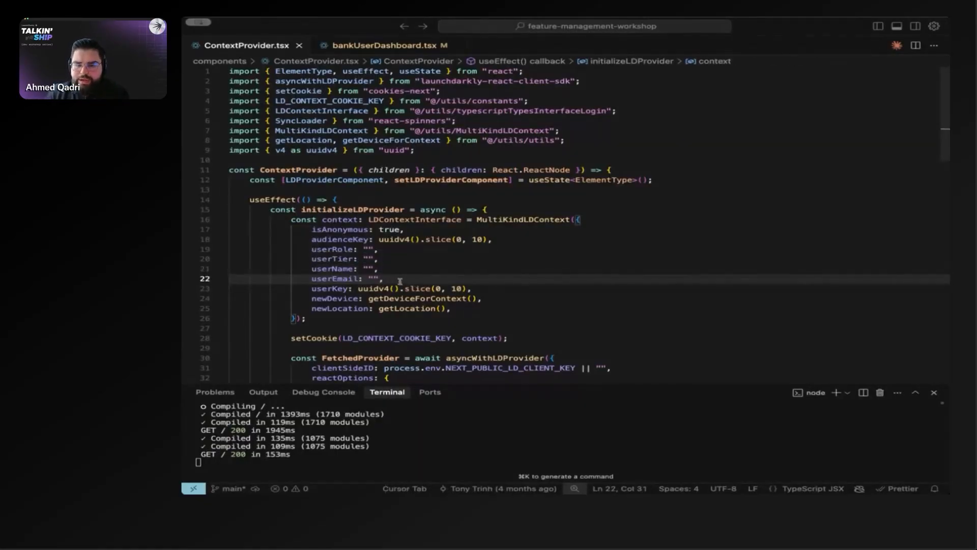
drag(399, 281, 311, 270)
scroll(337, 314, down, 4)
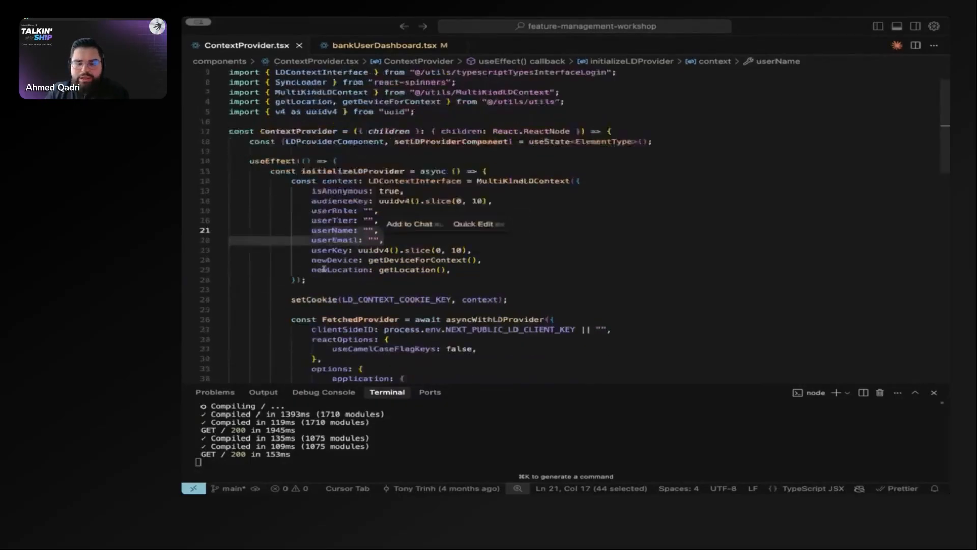
drag(331, 341, 527, 345)
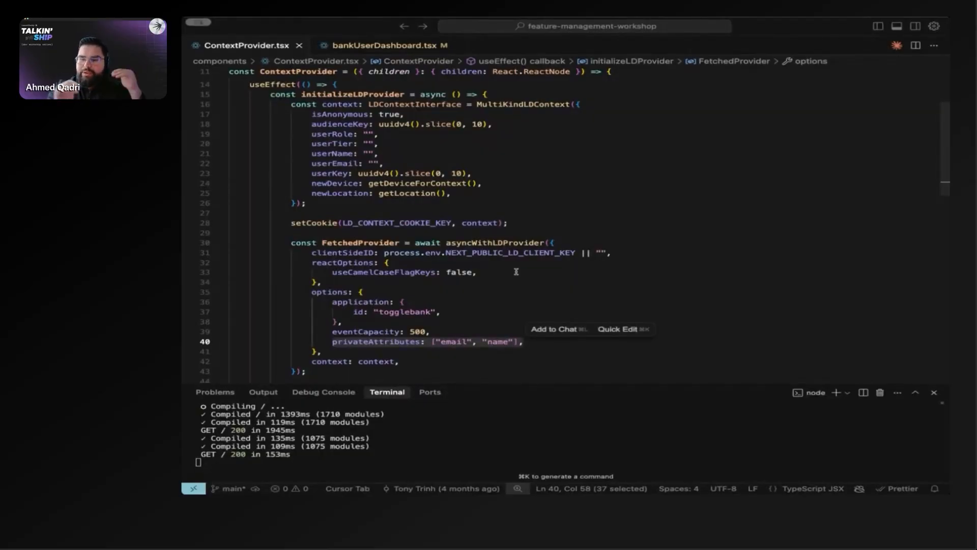
drag(379, 144, 307, 144)
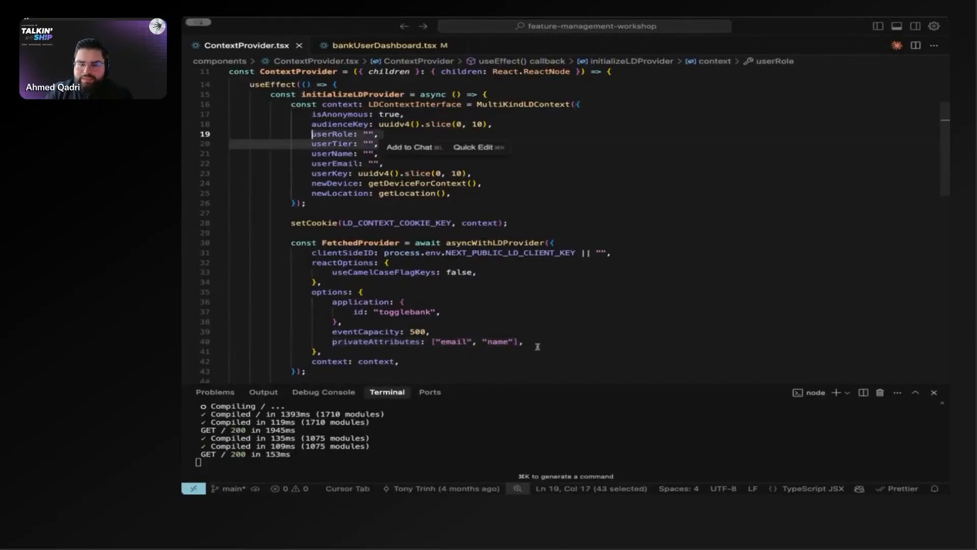
drag(524, 342, 333, 342)
mouse_move(347, 338)
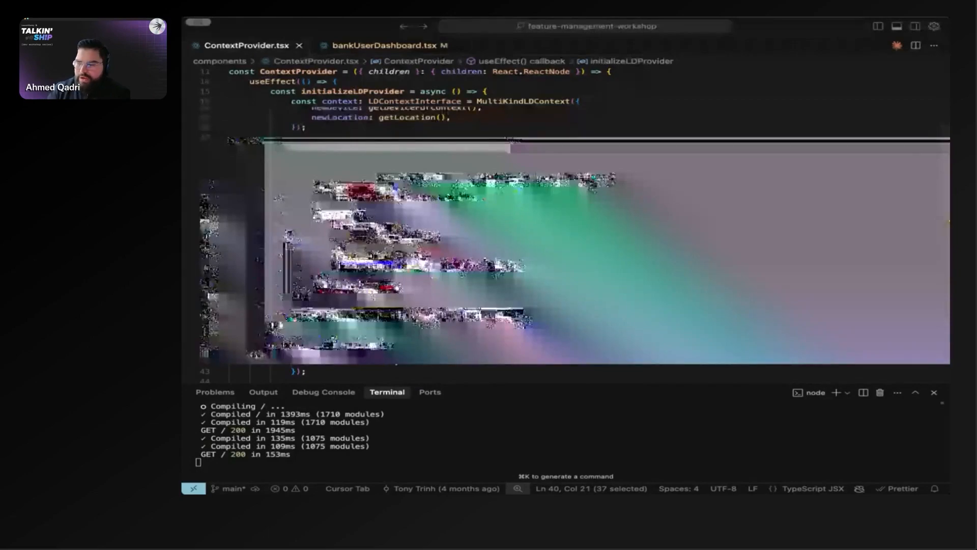
click(436, 349)
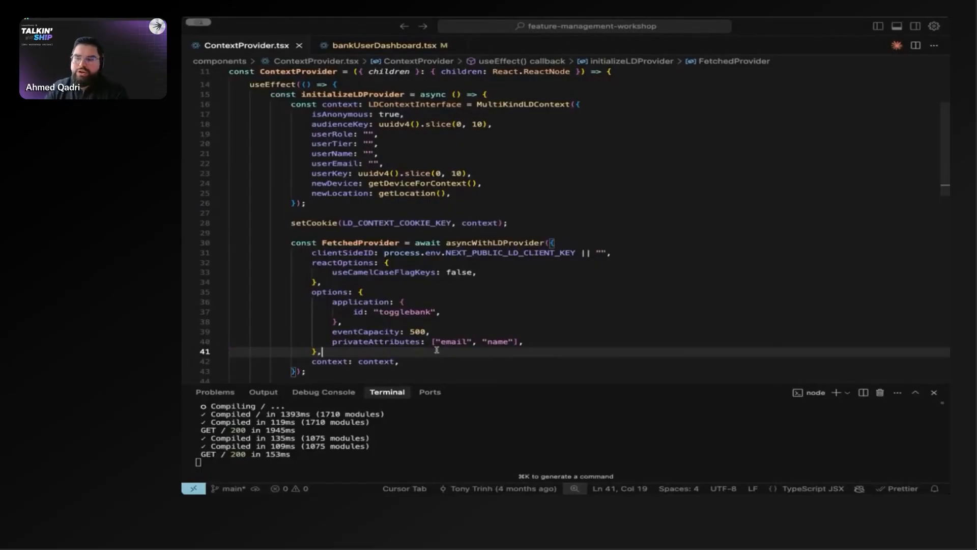
Step: Review the complete FetchedProvider initialization through the setLDProviderComponent call
scroll(436, 349, down, 2)
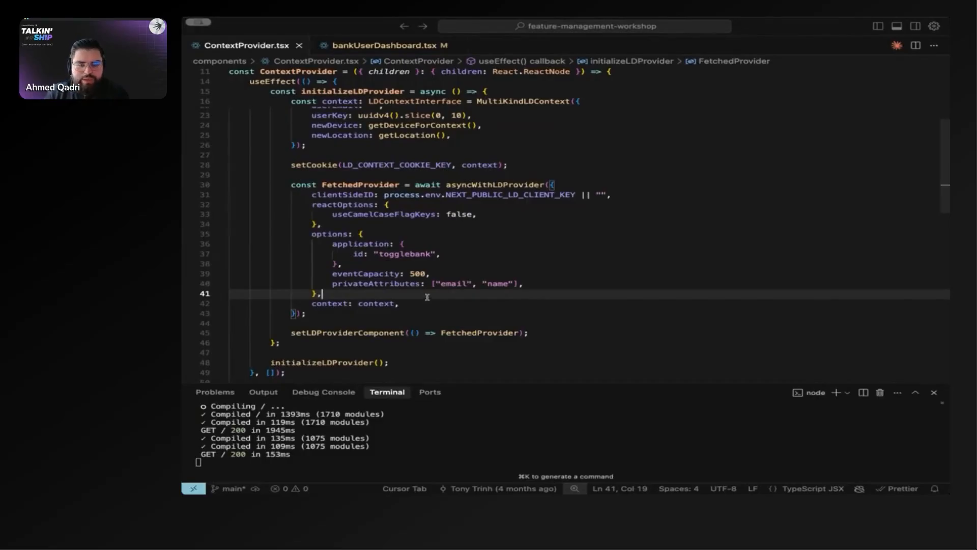
scroll(427, 297, down, 1)
scroll(458, 267, up, 1)
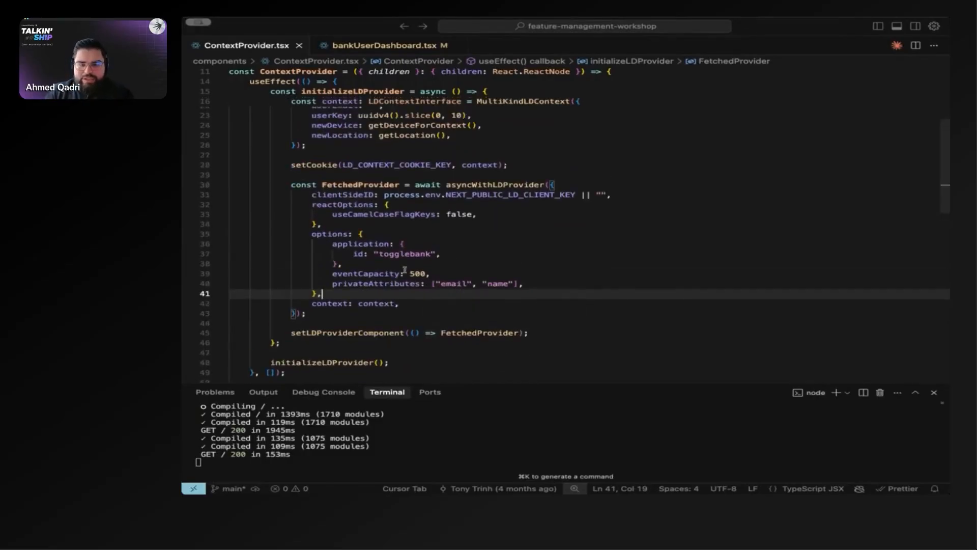
drag(576, 332, 290, 184)
click(448, 254)
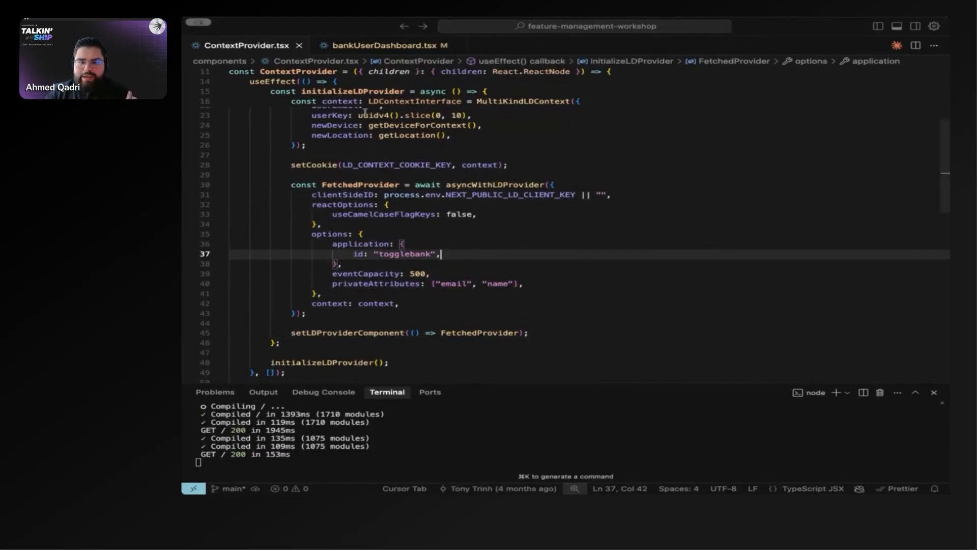
Step: Open bankUserDashboard.tsx and examine the line that reads wealthManagement and federatedAccounts from useFlags
click(365, 45)
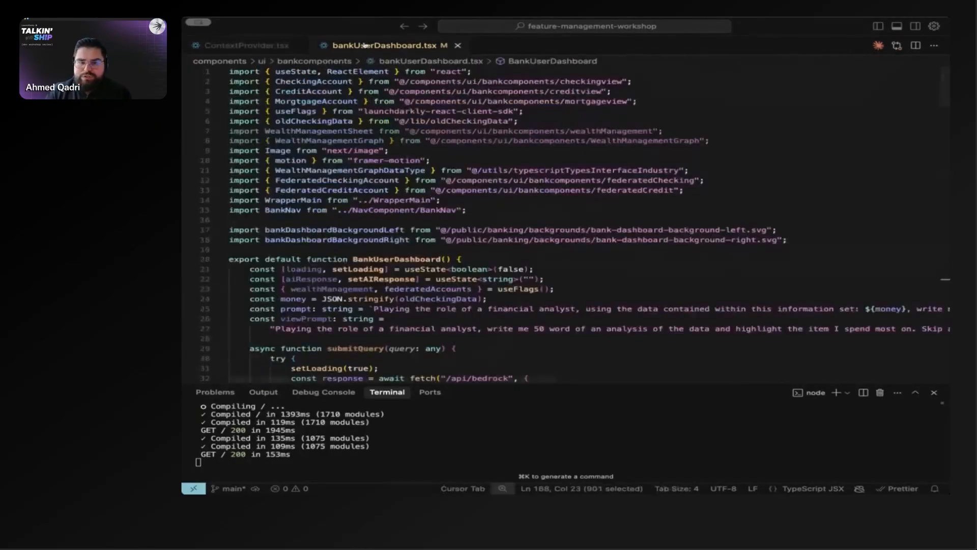
scroll(361, 229, down, 2)
mouse_move(361, 228)
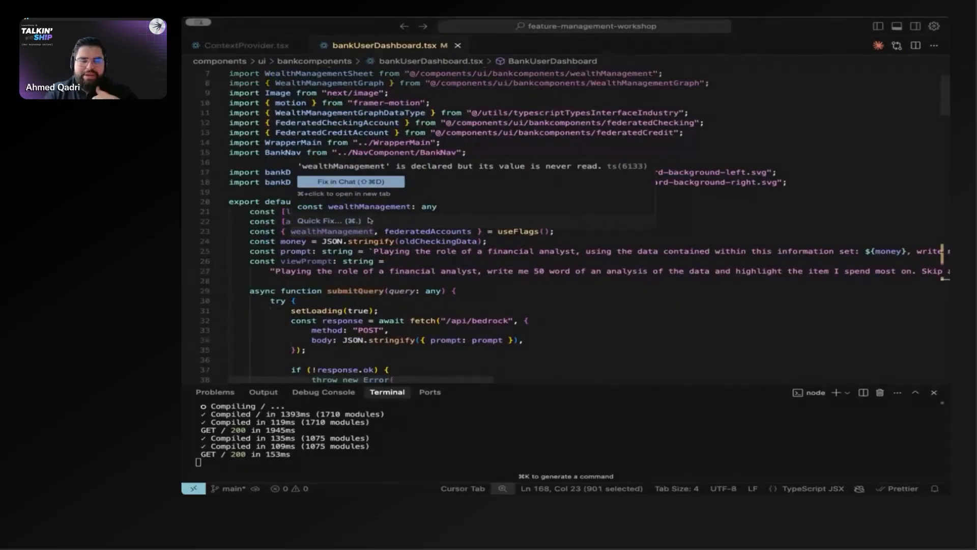
scroll(371, 221, down, 3)
scroll(373, 224, down, 1)
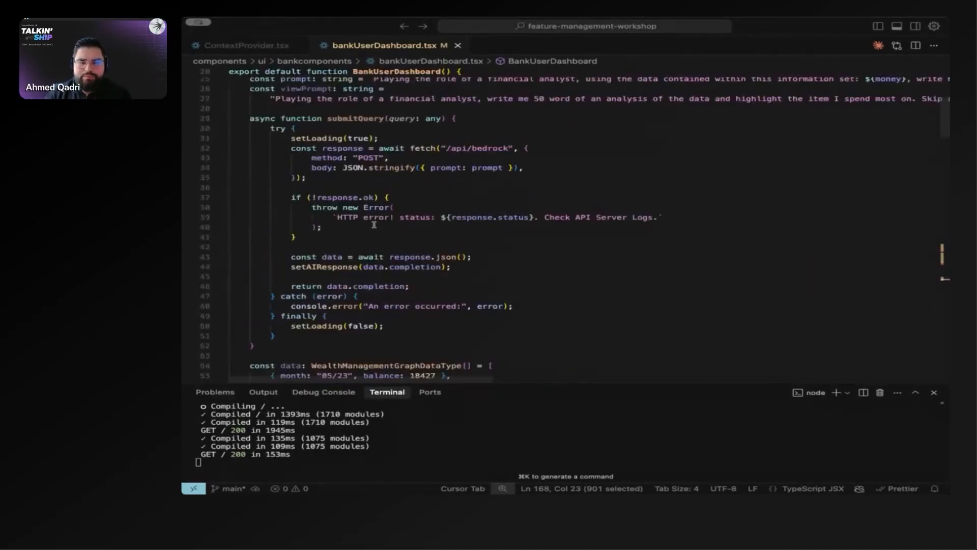
scroll(373, 224, up, 5)
drag(243, 269, 575, 269)
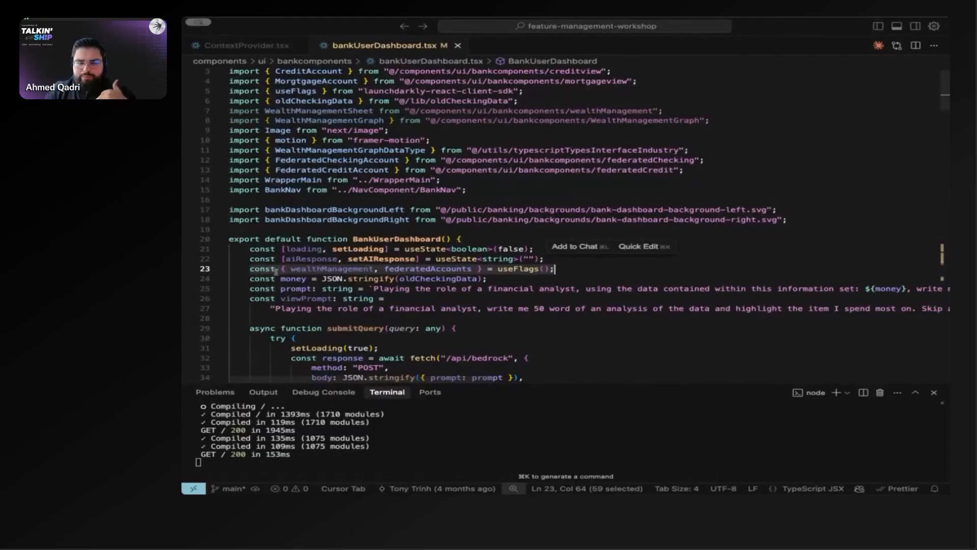
click(250, 270)
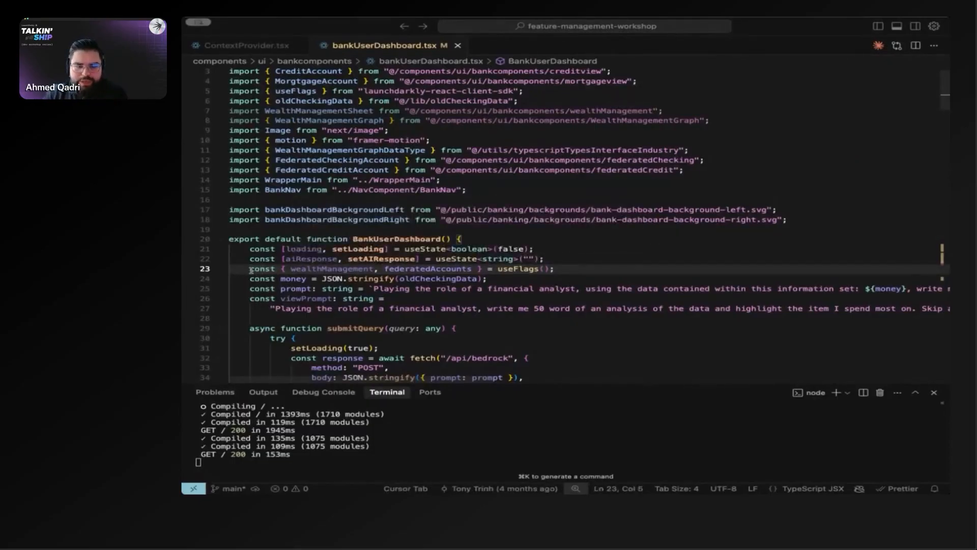
key(shift+End)
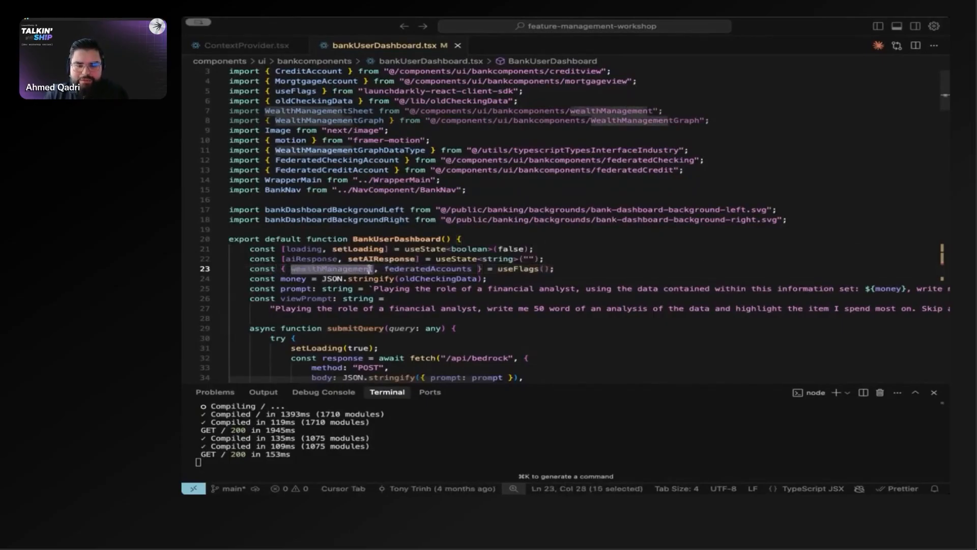
Step: Examine the wealthManagement variable, the useFlags hook that supplies it, and the hook's launchdarkly-react-client-sdk import
drag(291, 269, 375, 269)
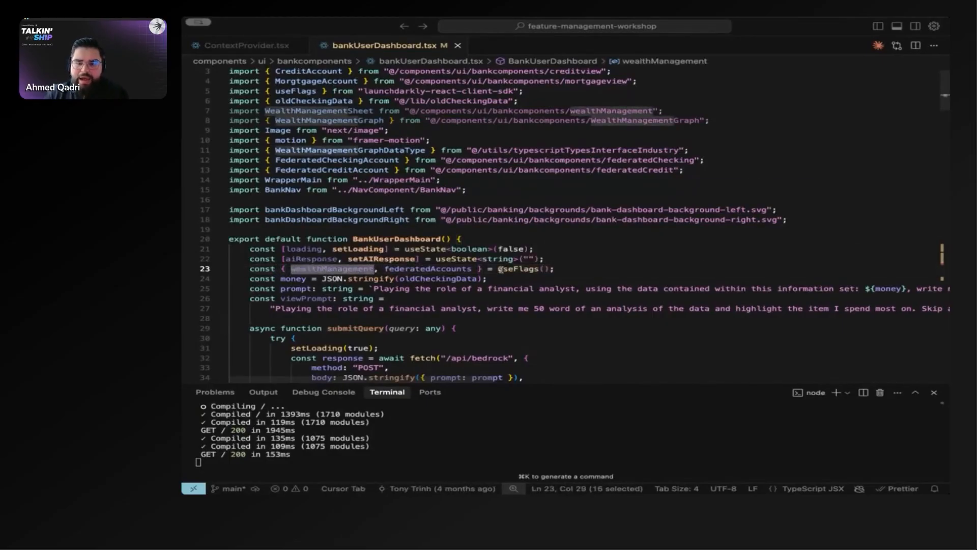
click(498, 269)
drag(498, 269, 540, 268)
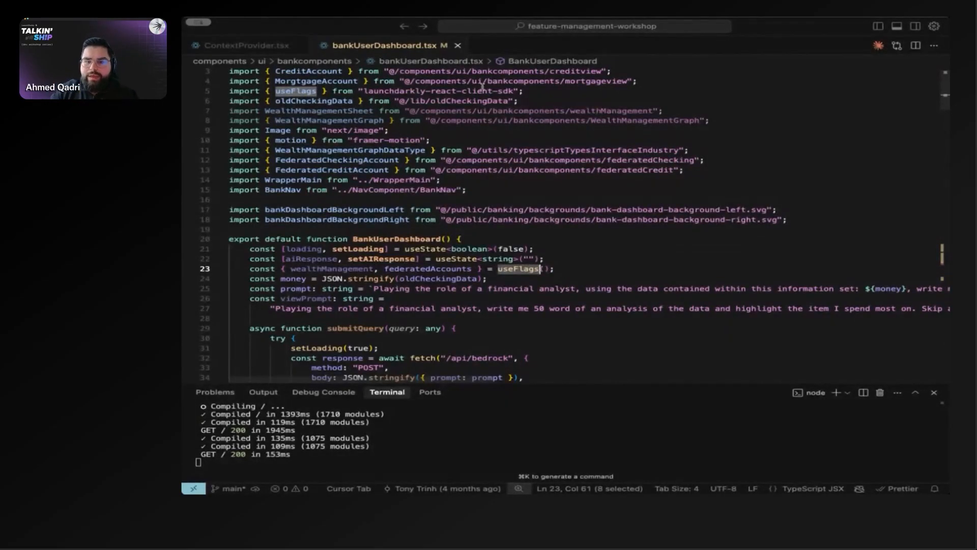
drag(527, 90, 359, 91)
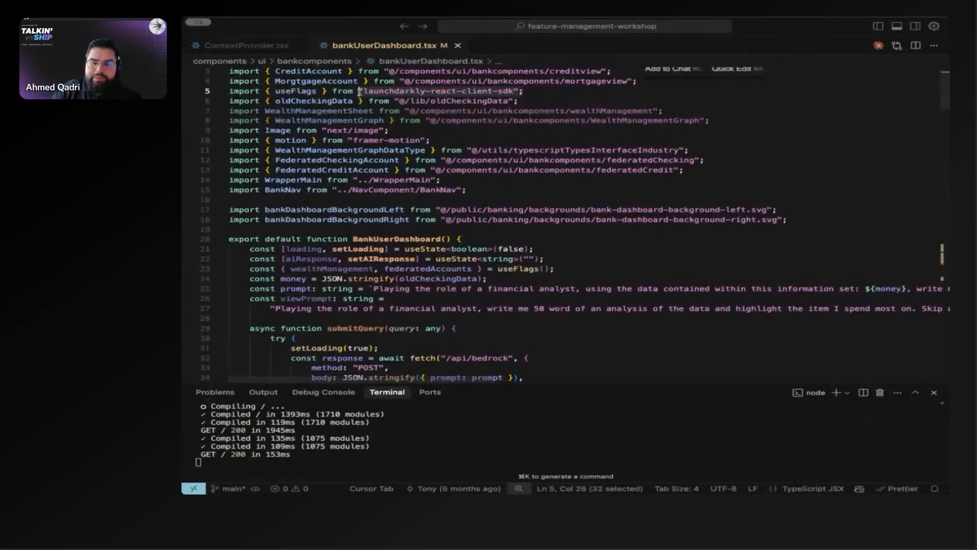
Step: Compare the wealthManagement and federatedAccounts flag variables destructured in the BankUserDashboard component
drag(574, 265, 290, 269)
click(286, 269)
click(247, 46)
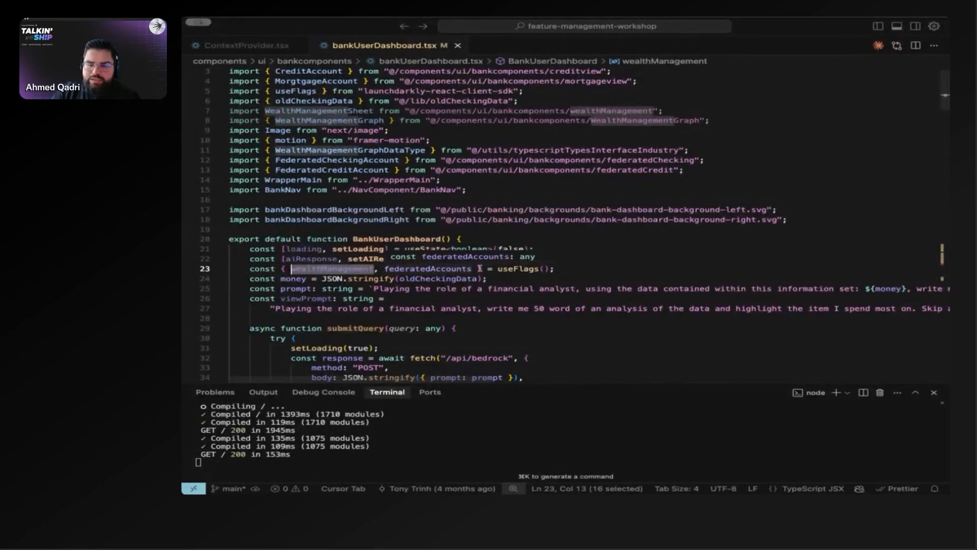
drag(480, 268, 385, 269)
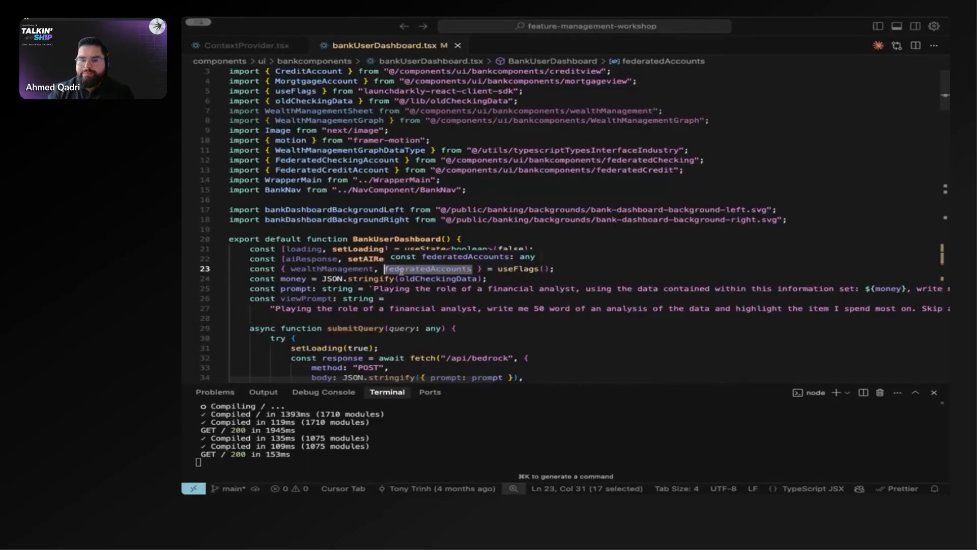
scroll(401, 271, down, 6)
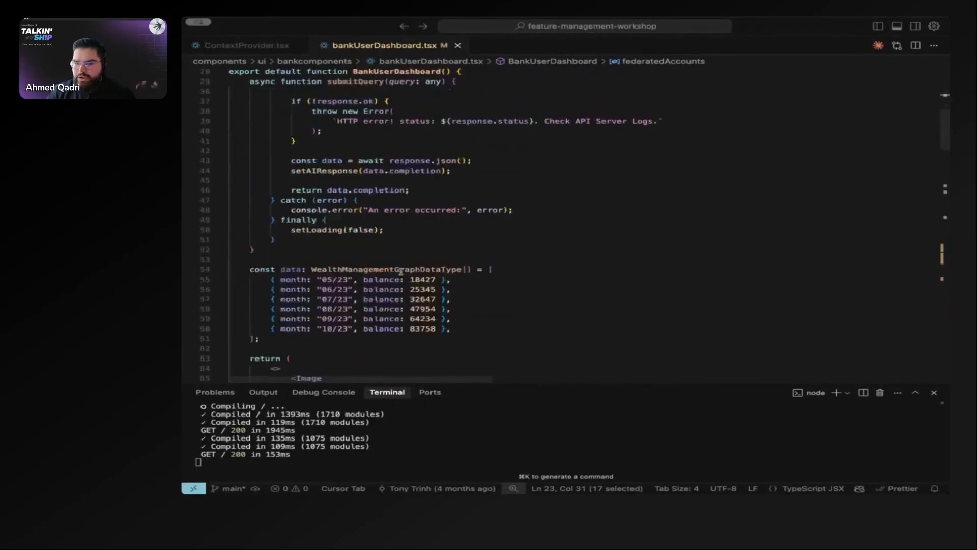
scroll(288, 240, up, 6)
drag(291, 249, 375, 249)
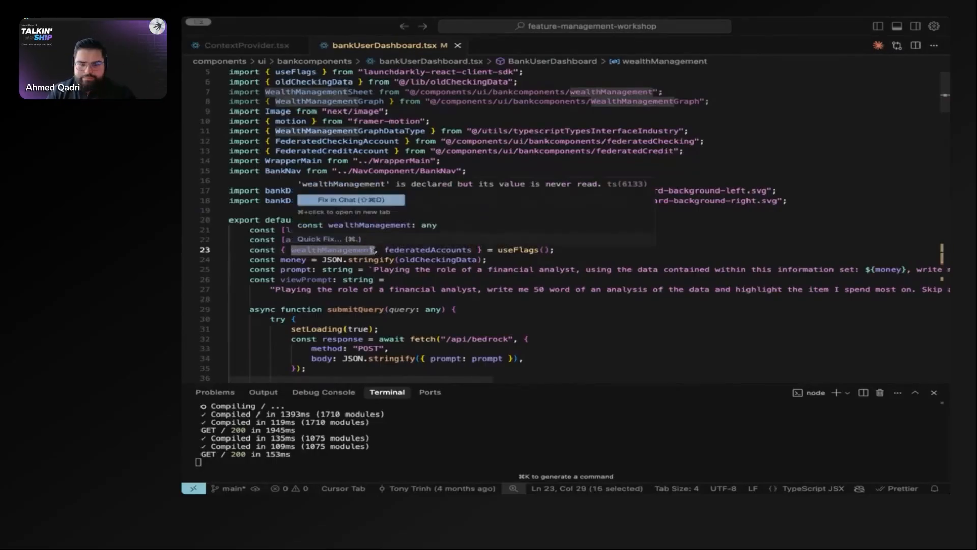
Step: Uncomment the wealthManagement conditional block in BankUserDashboard and shrink the terminal area to give the code more room
scroll(373, 249, down, 15)
scroll(372, 249, down, 11)
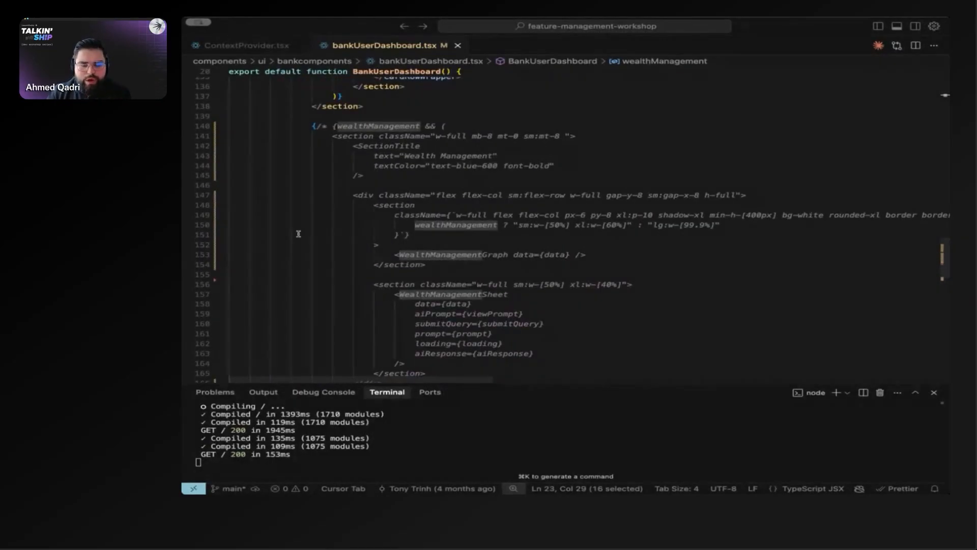
drag(312, 125, 380, 229)
key(super+slash)
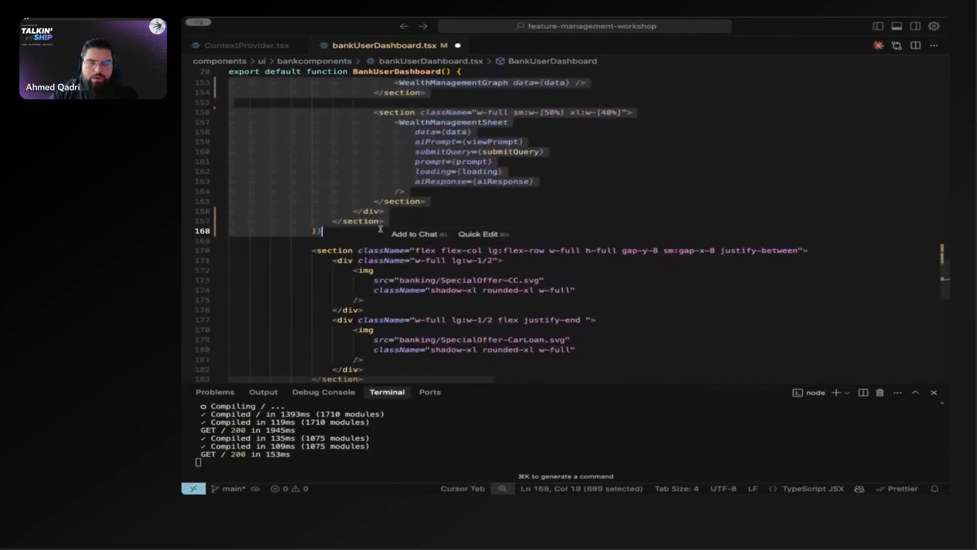
scroll(381, 229, up, 5)
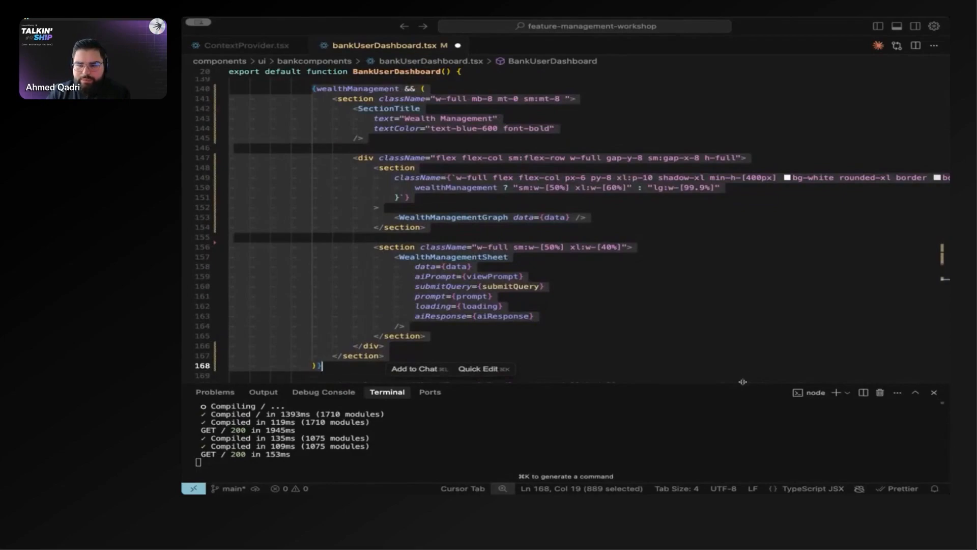
drag(742, 382, 743, 428)
scroll(612, 291, up, 2)
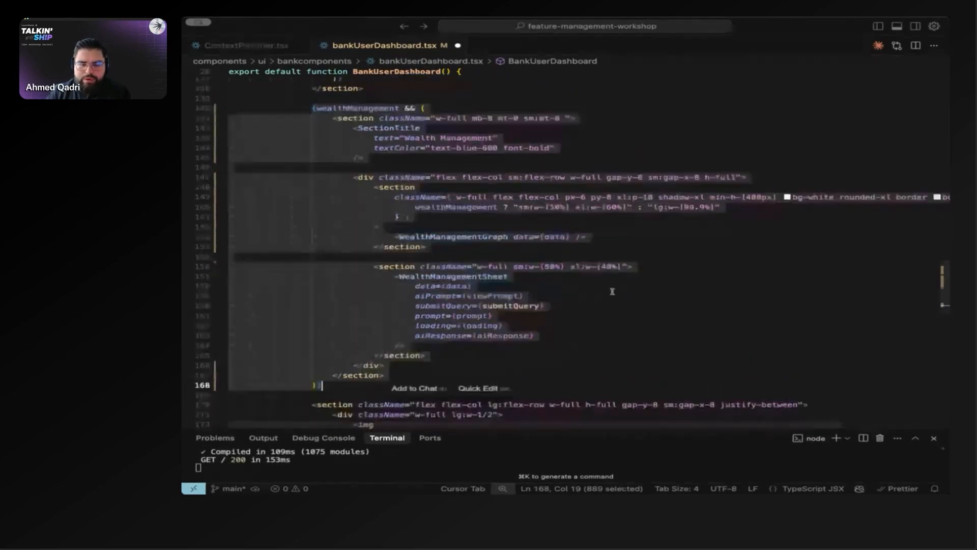
click(615, 322)
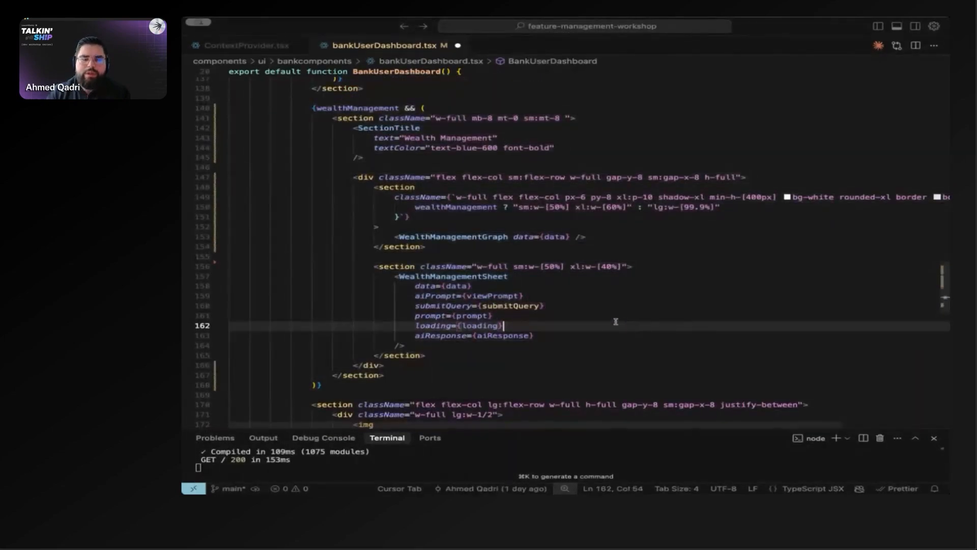
Step: Examine how the wealthManagement && condition controls the section containing WealthManagementGraph and WealthManagementSheet
drag(312, 108, 425, 109)
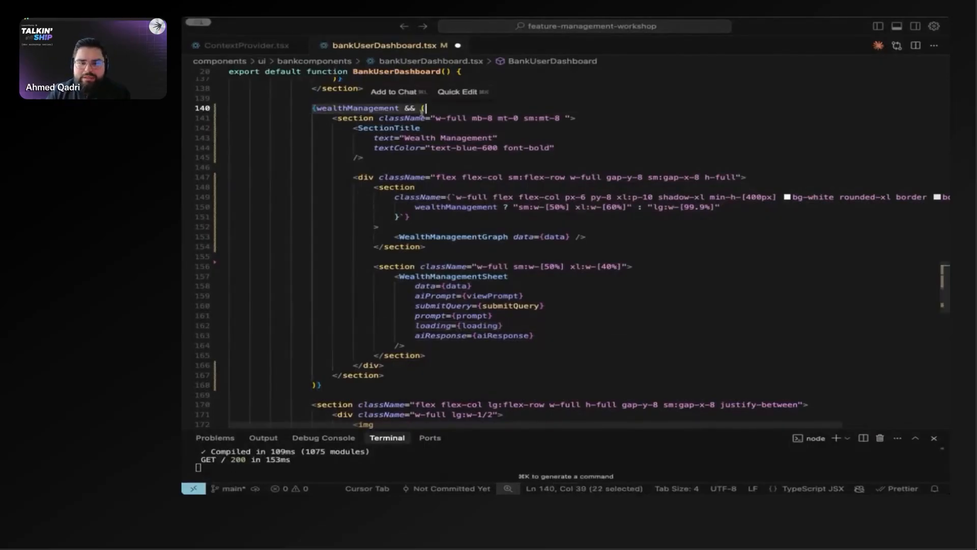
drag(333, 119, 450, 375)
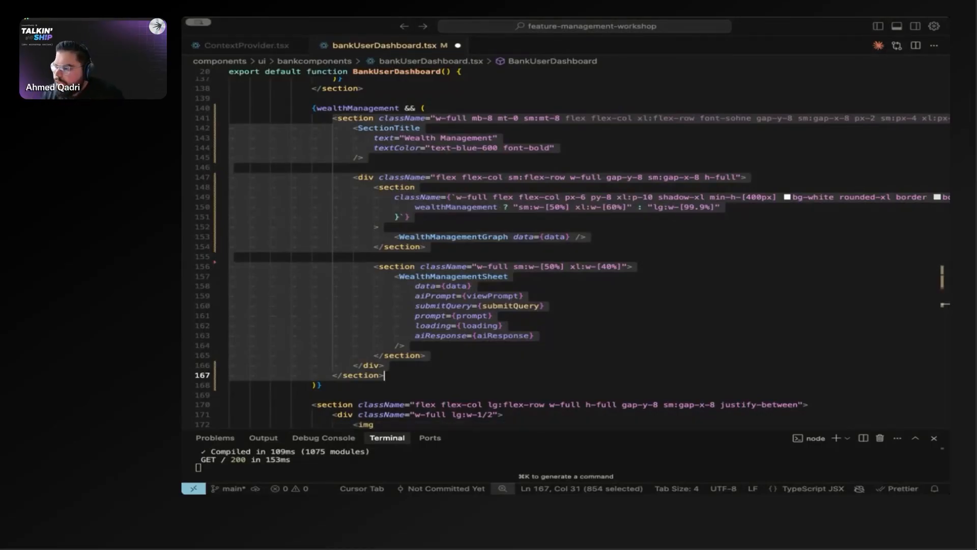
key(super+s)
key(ctrl+Tab)
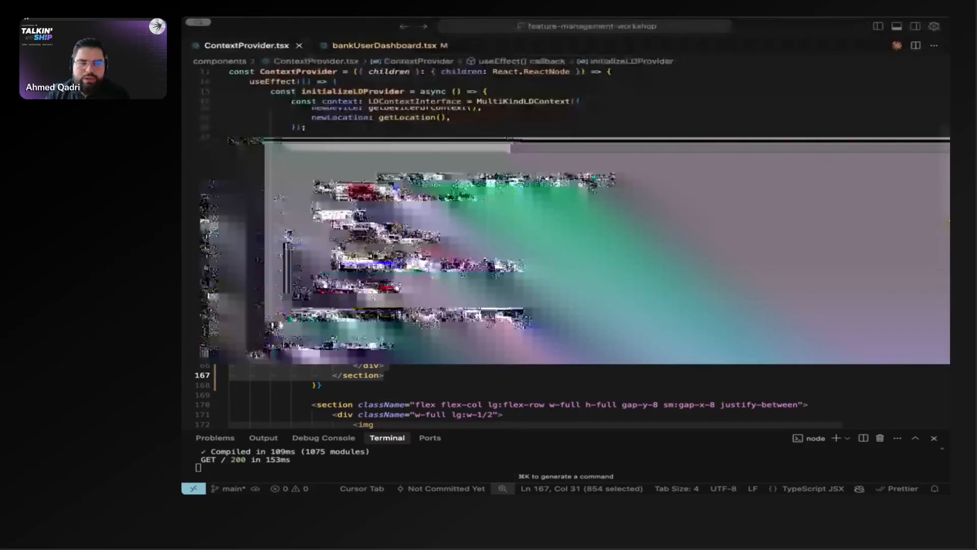
click(353, 217)
drag(312, 107, 457, 107)
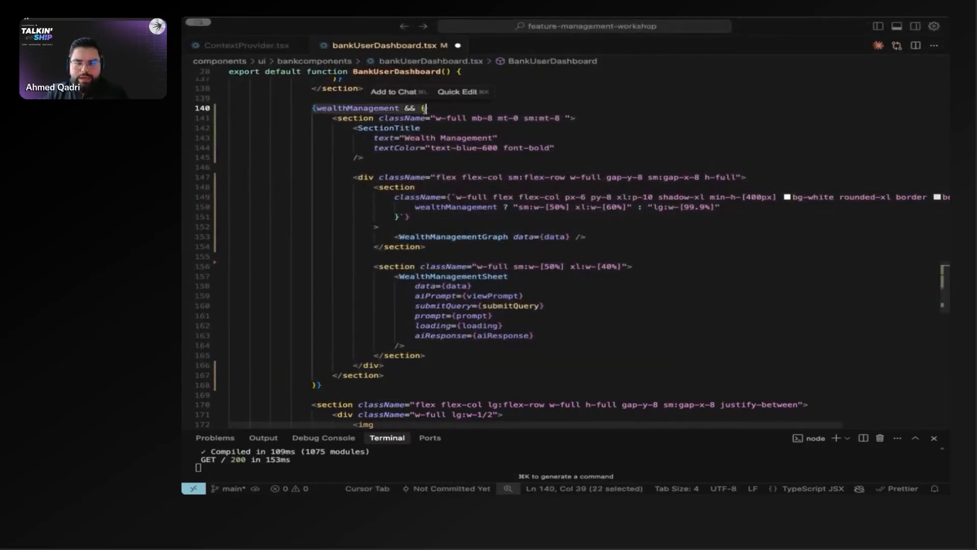
click(311, 128)
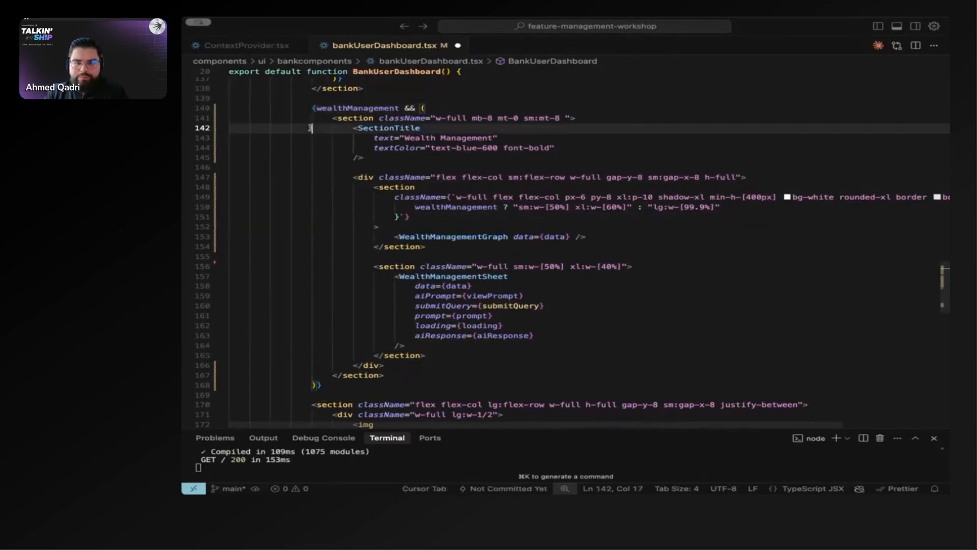
drag(309, 108, 435, 117)
click(338, 118)
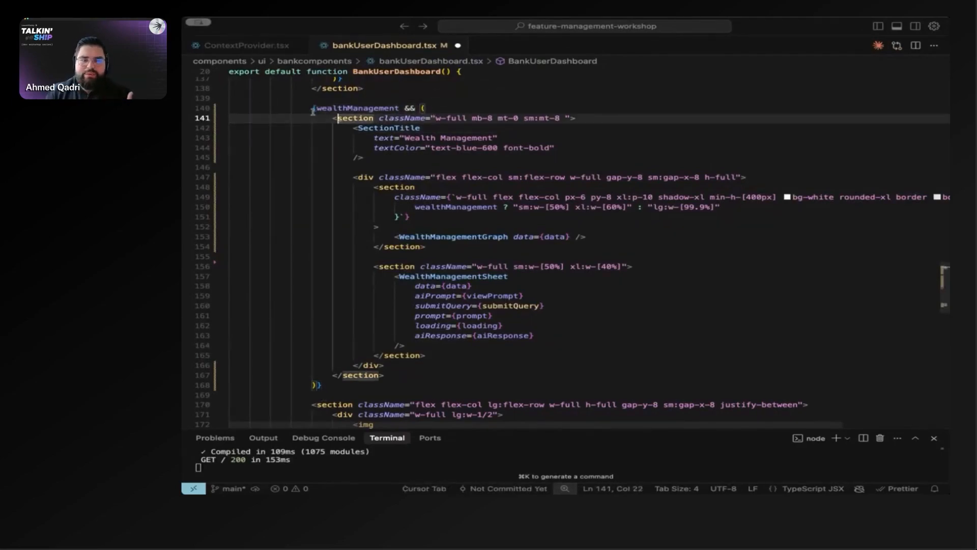
drag(312, 108, 441, 108)
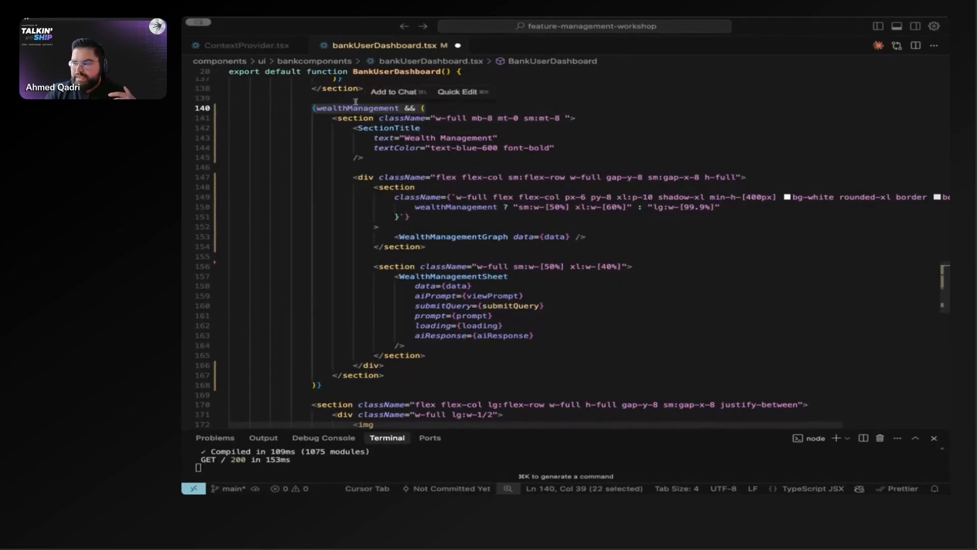
click(315, 108)
drag(317, 108, 400, 108)
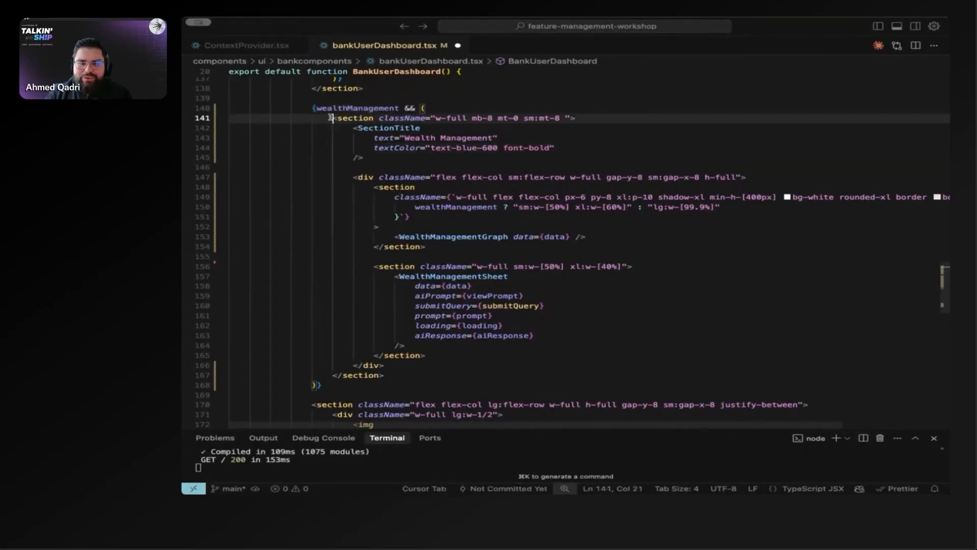
drag(334, 117, 445, 361)
click(317, 386)
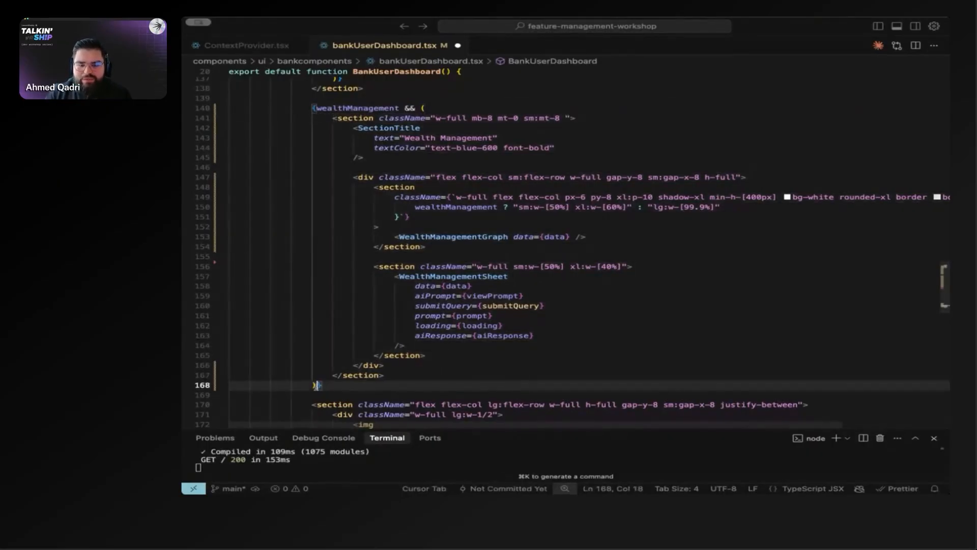
text(:)
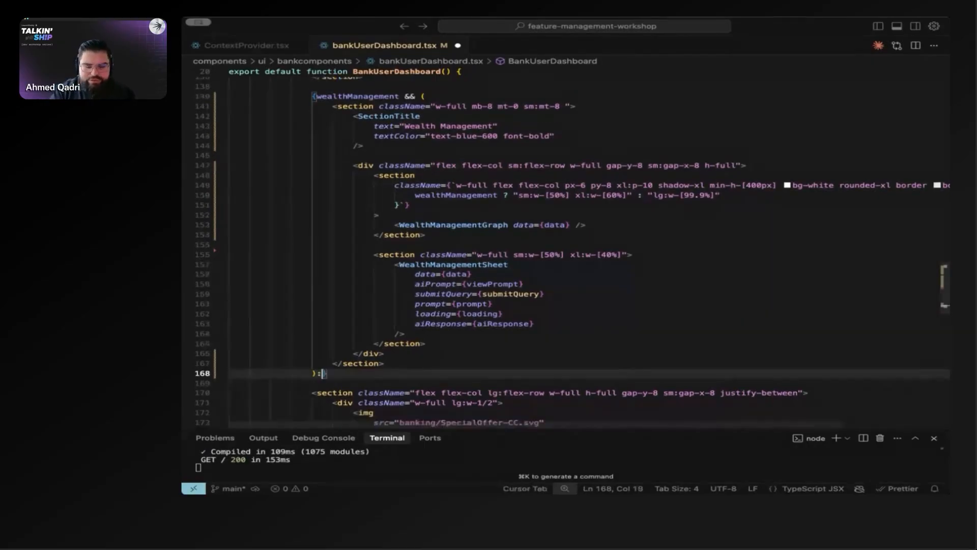
key(BackSpace)
key(BackSpace)
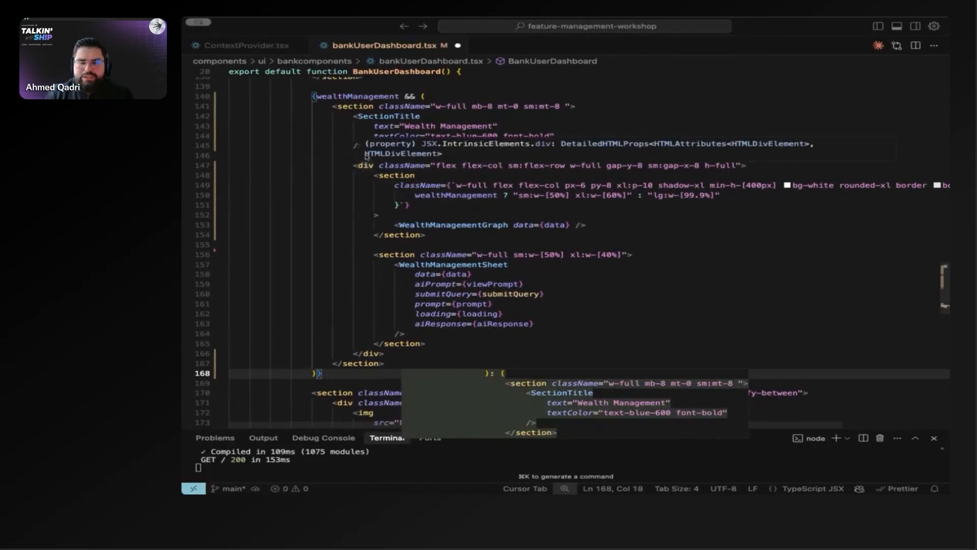
Step: Review the full wealthManagement block from its condition to the closing brace, and save bankUserDashboard.tsx
drag(330, 107, 430, 367)
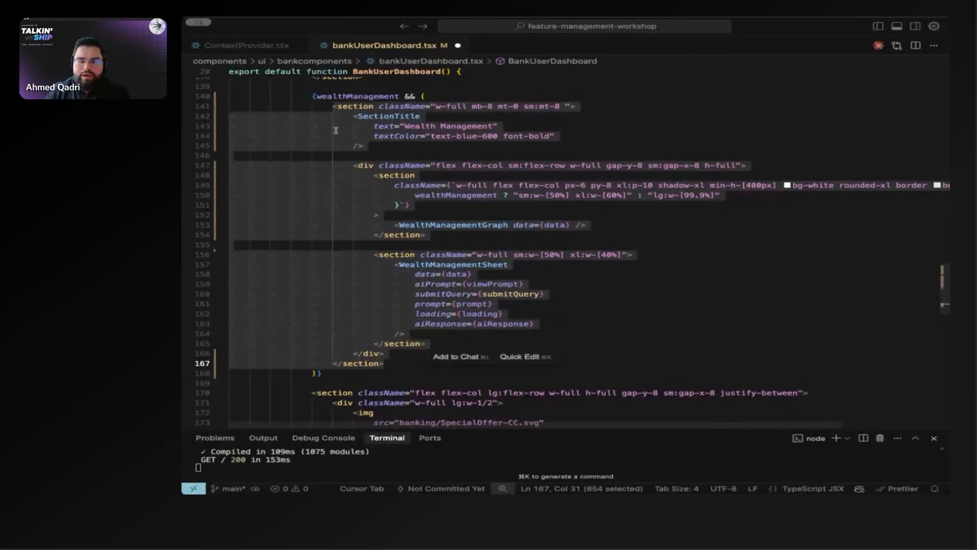
drag(313, 97, 391, 373)
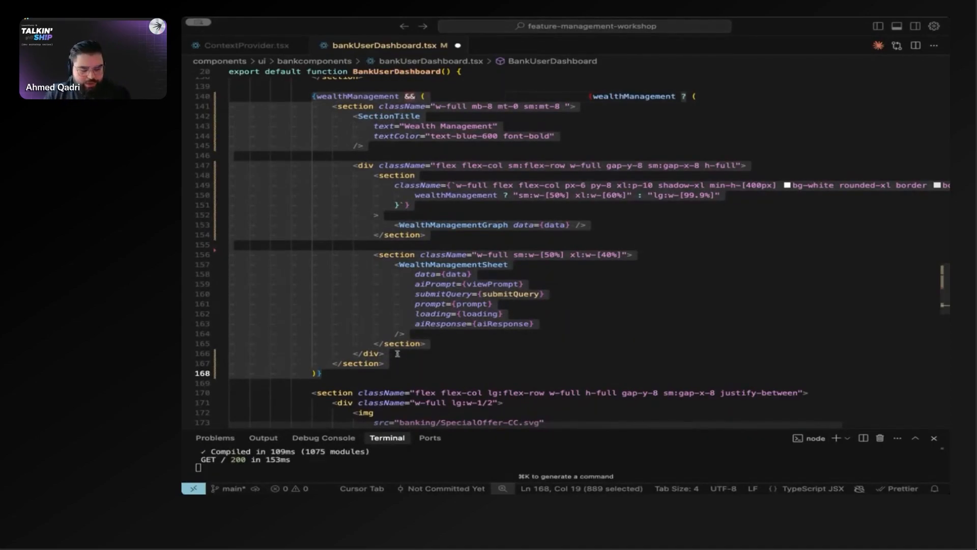
key(super+s)
click(621, 299)
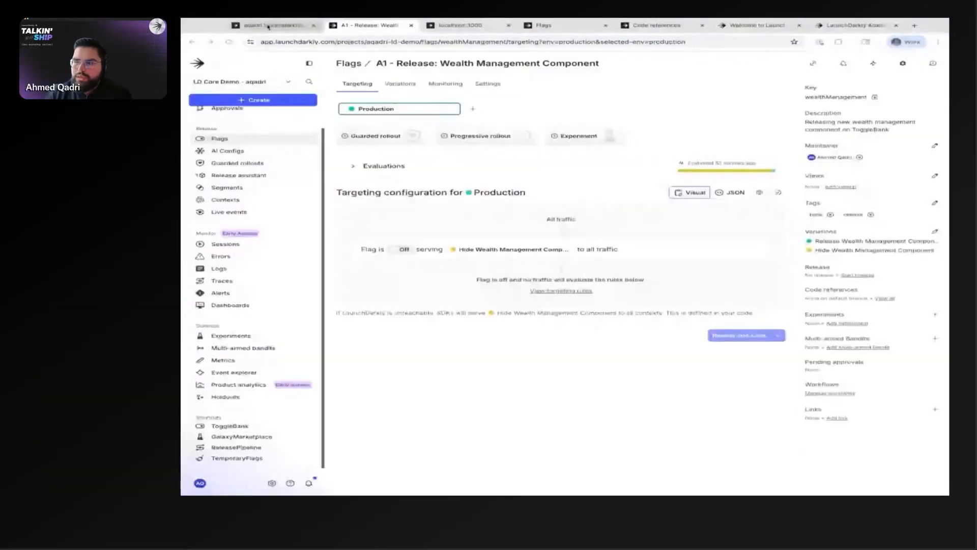
Step: Switch to the browser and check the localhost:3000 page and the A1 - Release: Wealth Management Component flag's production targeting
click(269, 27)
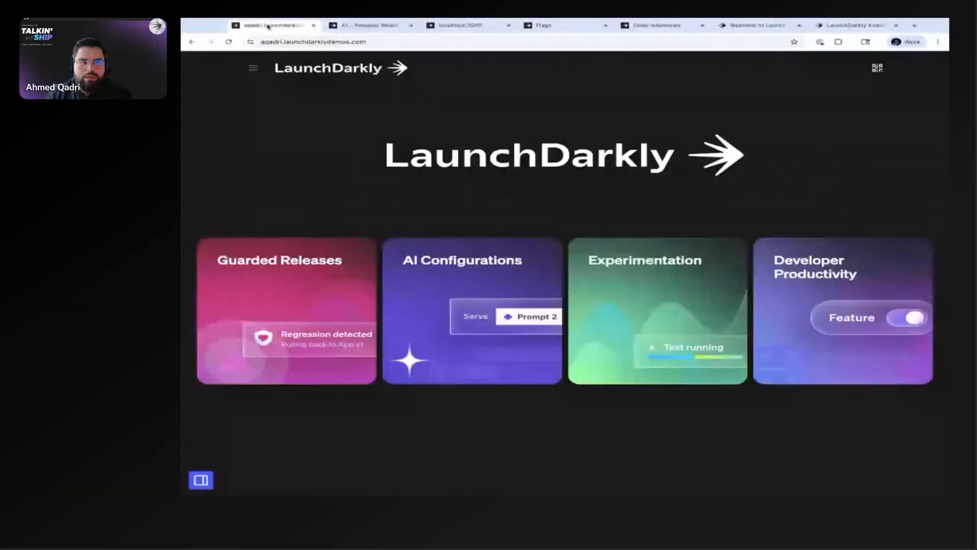
click(357, 27)
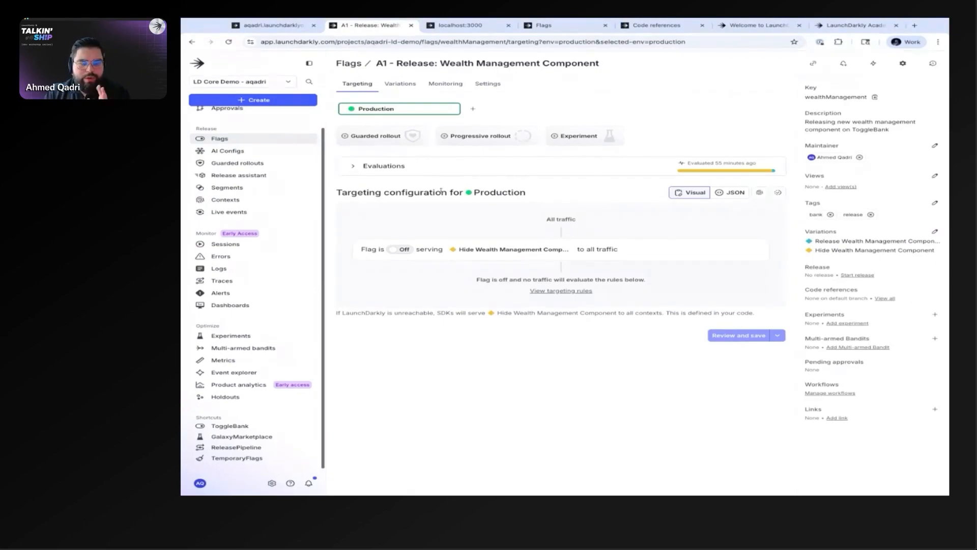
click(456, 26)
click(377, 25)
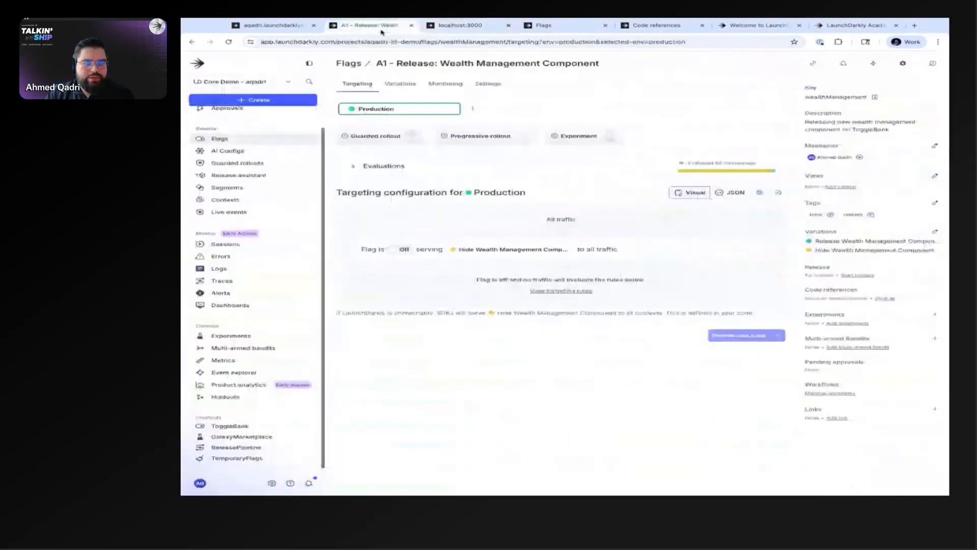
Step: Turn on the A1 - Release: Wealth Management Component flag in Production without saving, and widen the browser window
click(400, 249)
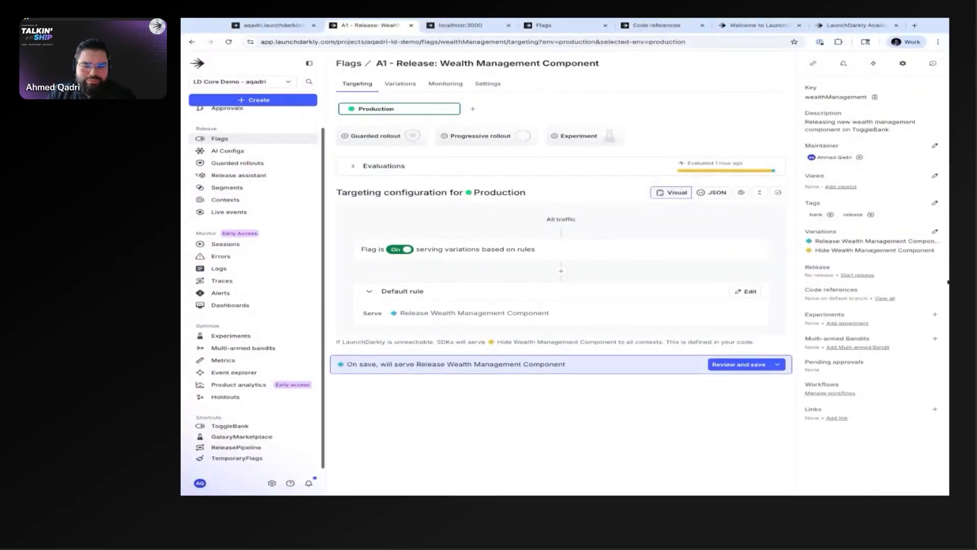
drag(949, 282, 972, 281)
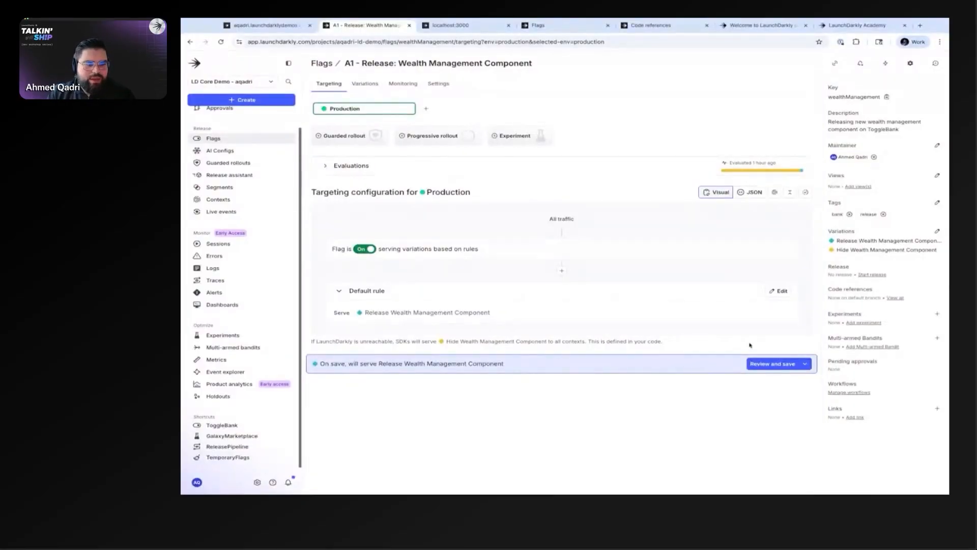
Step: Switch to the localhost:3000 page and sign in to ToggleBank to check the account summary
click(450, 27)
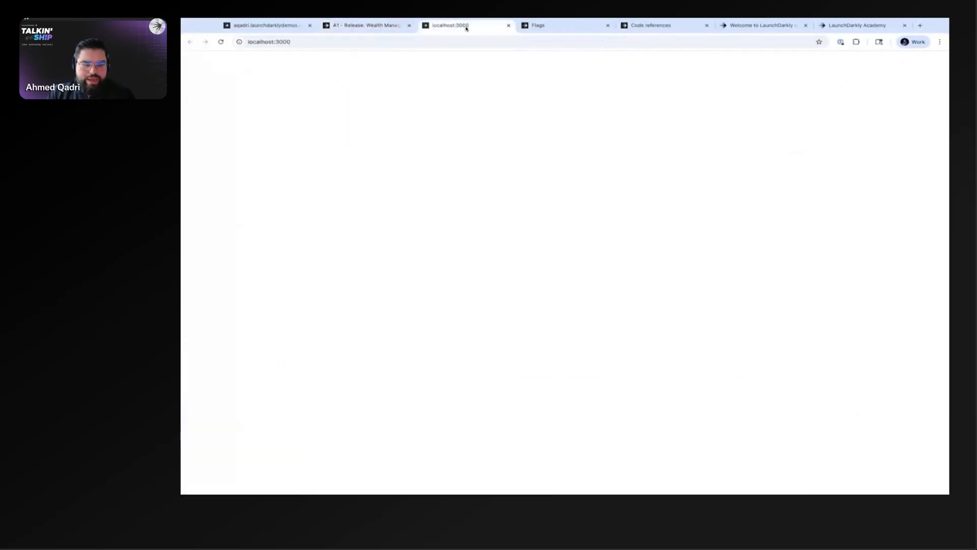
click(827, 70)
click(774, 176)
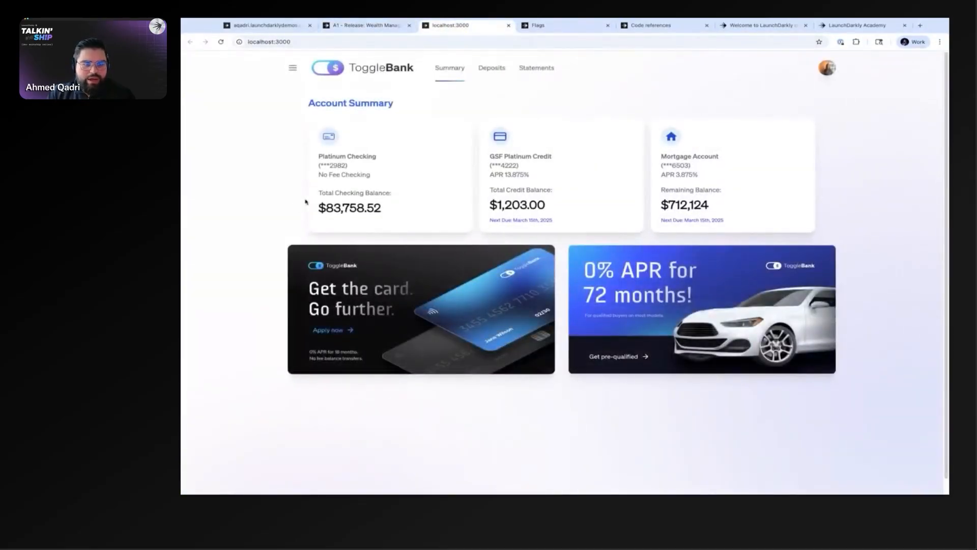
Step: Return to the flag, review the pending Production targeting change and close the review without saving, keeping the flag switched on
click(374, 26)
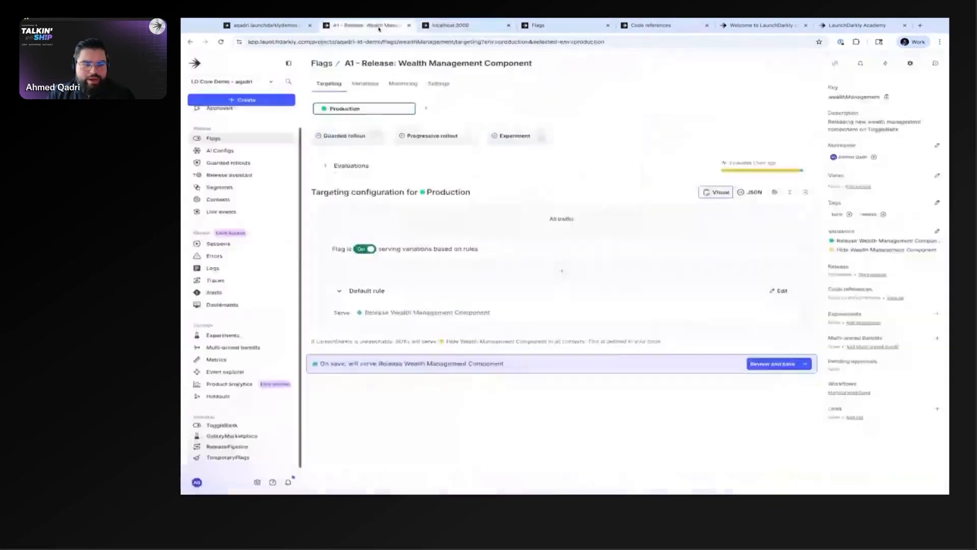
click(764, 364)
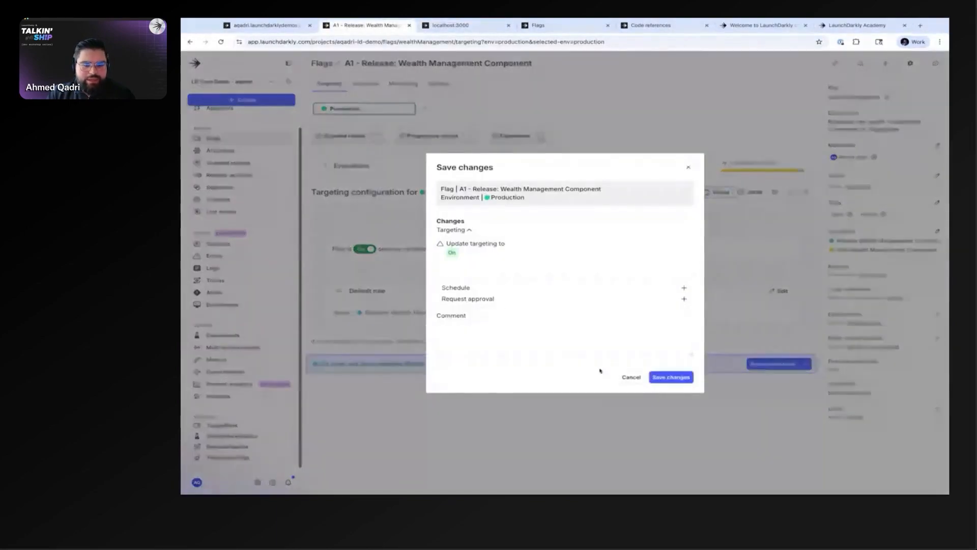
click(627, 377)
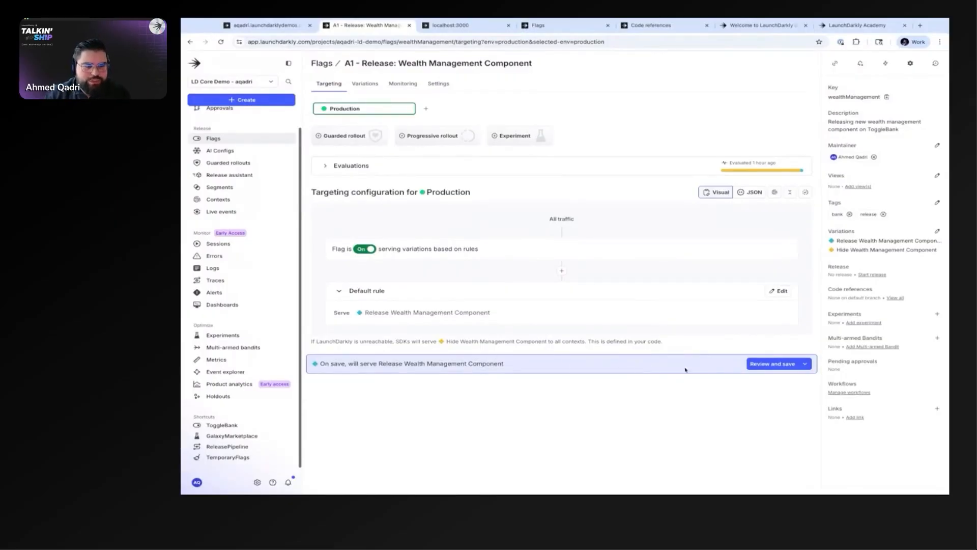
click(364, 250)
click(364, 252)
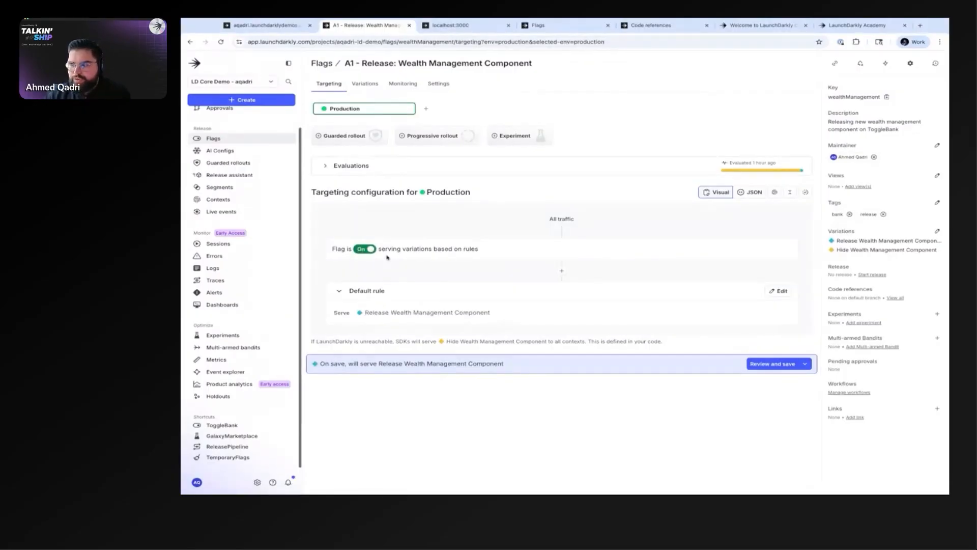
Step: Add an individual targets block to the Production targeting, check its bulk options, and discard the block
click(564, 274)
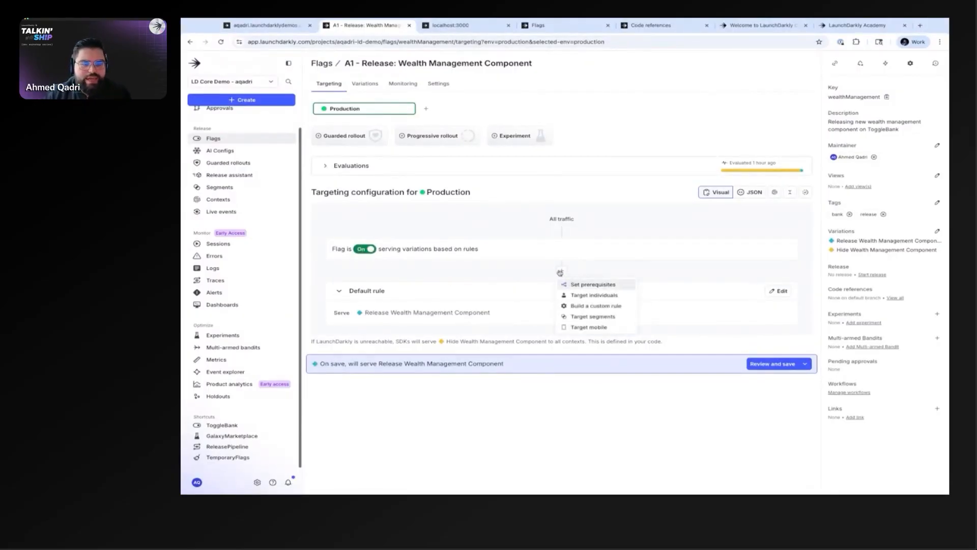
click(562, 273)
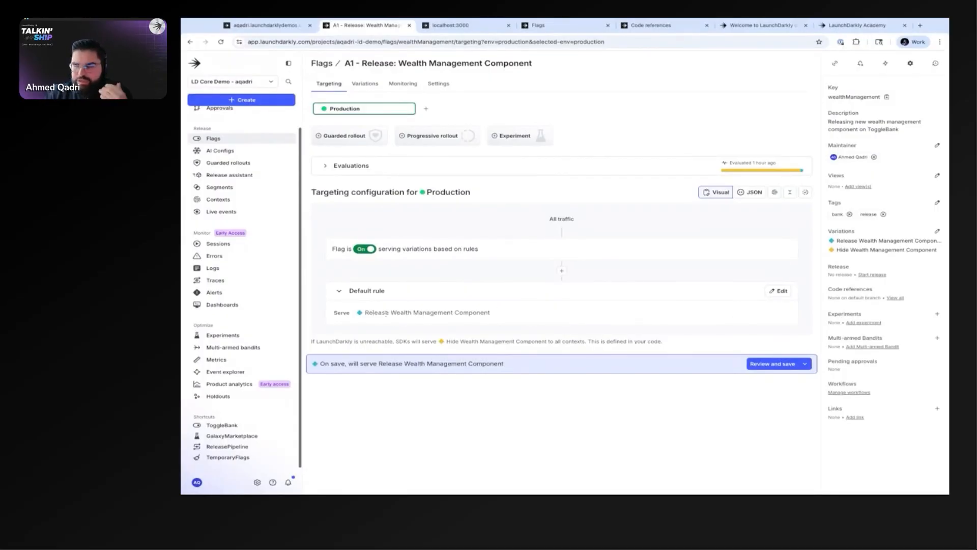
click(562, 271)
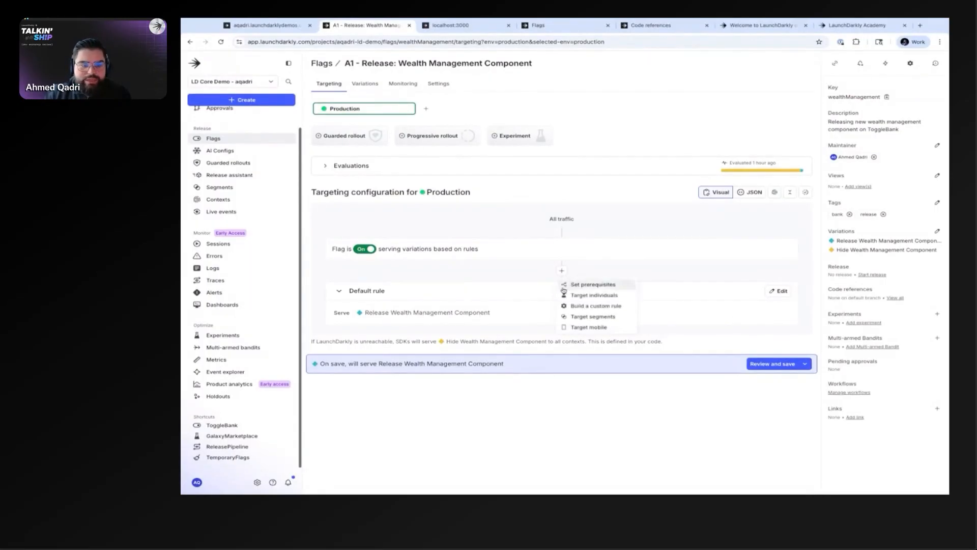
click(613, 295)
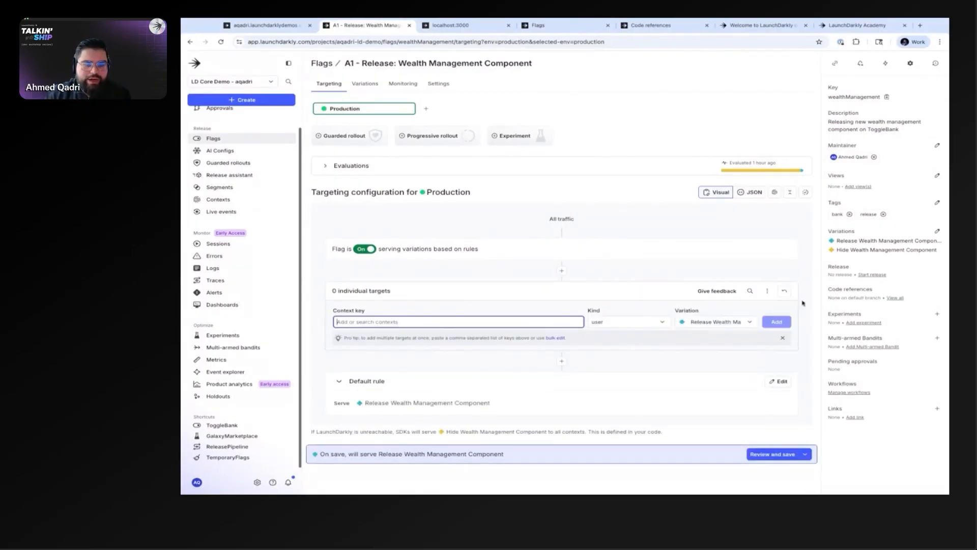
click(767, 291)
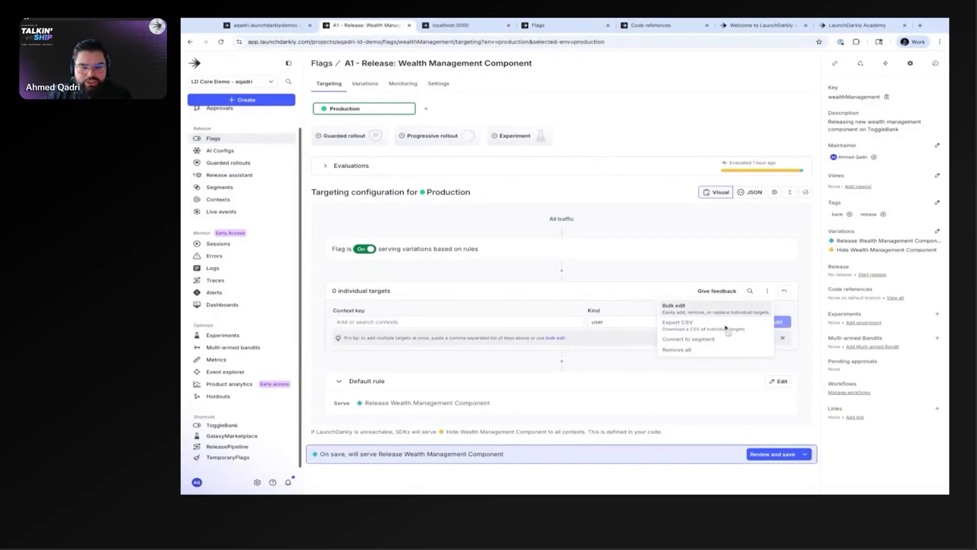
click(784, 291)
click(784, 291)
Step: Add a segment targeting rule for Production, browse its segment and served variation choices, and discard the rule
click(562, 270)
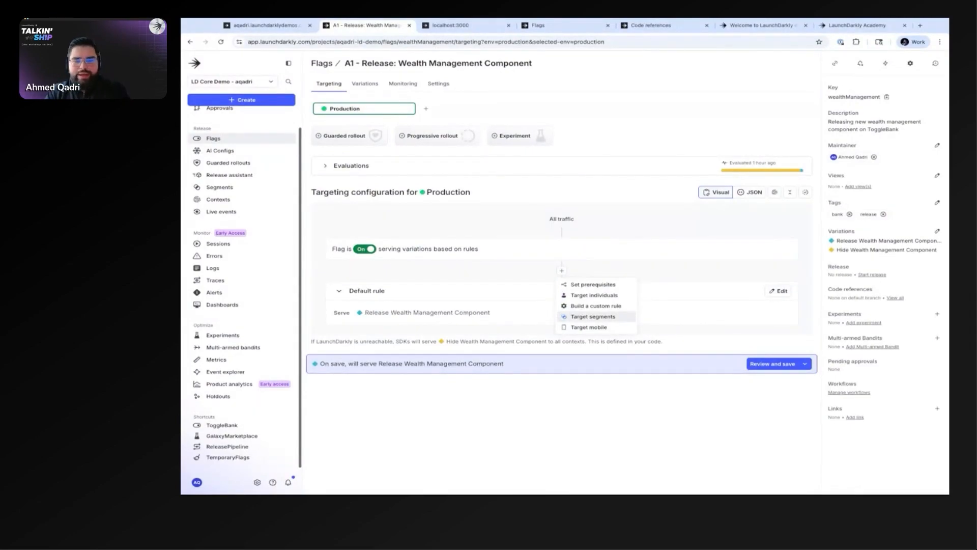
click(593, 316)
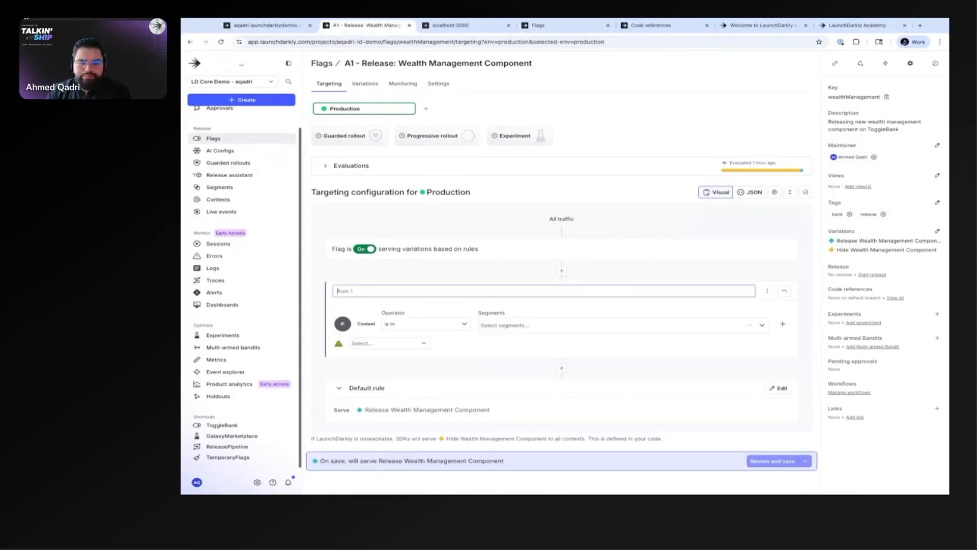
click(501, 325)
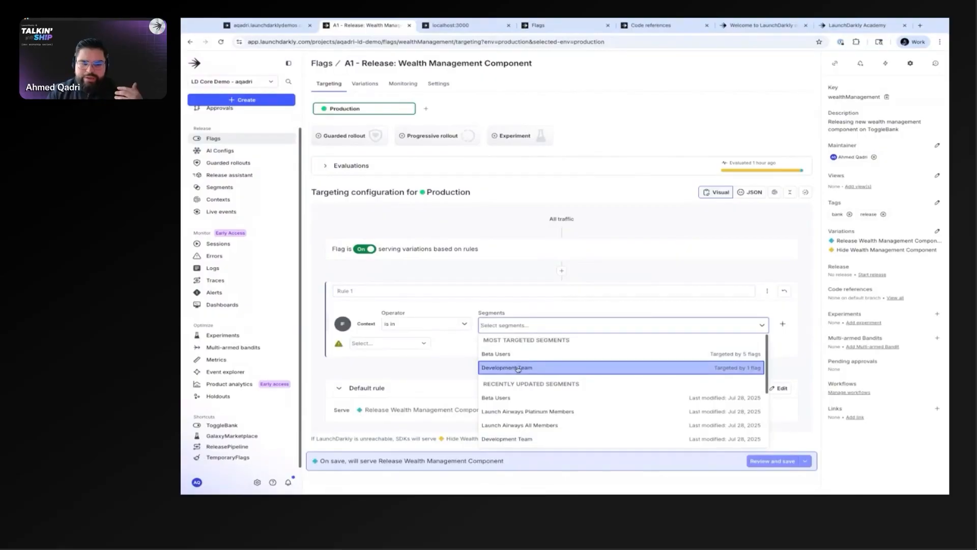
click(421, 366)
click(402, 345)
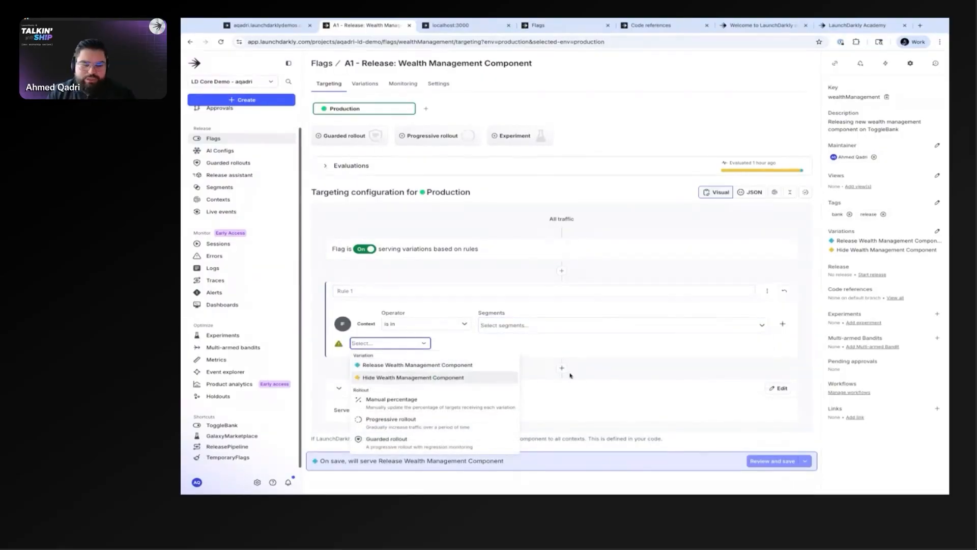
click(594, 338)
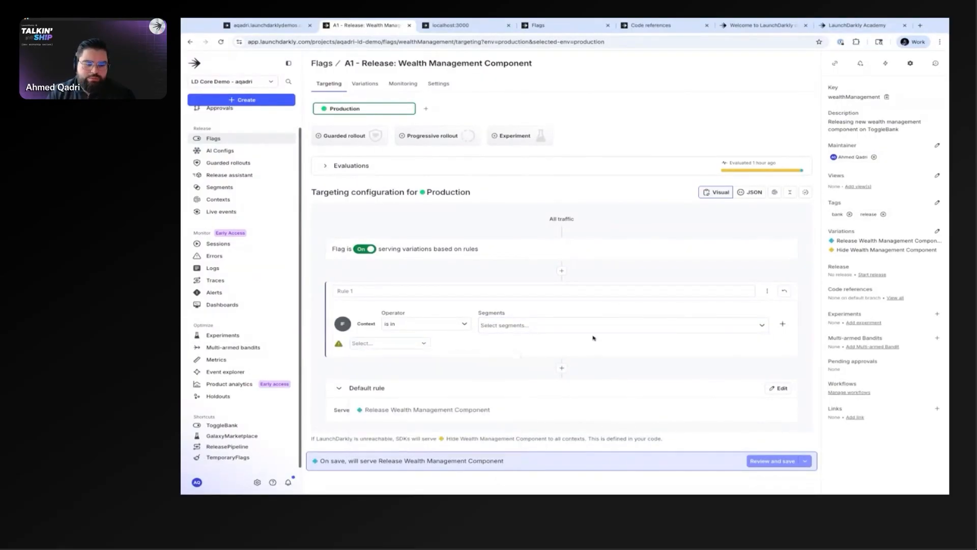
click(523, 327)
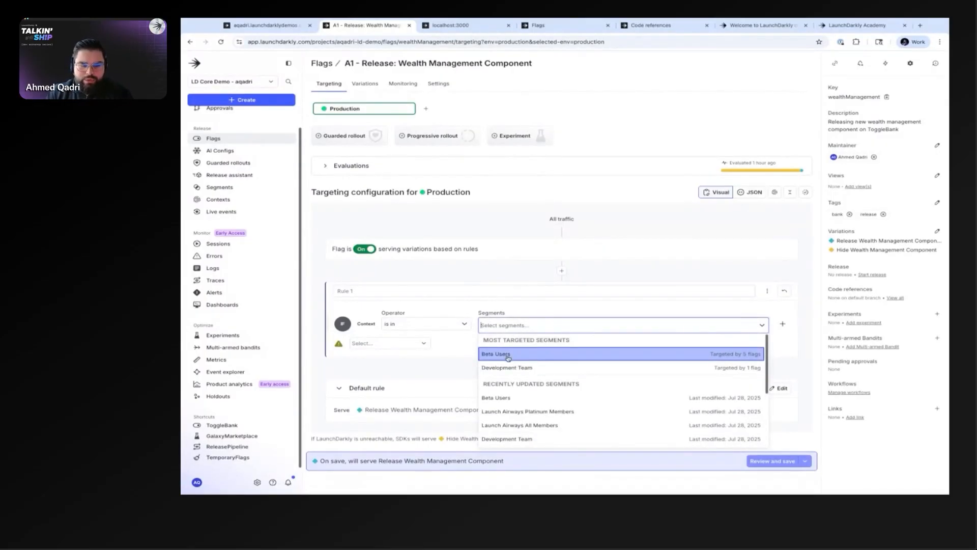
click(407, 343)
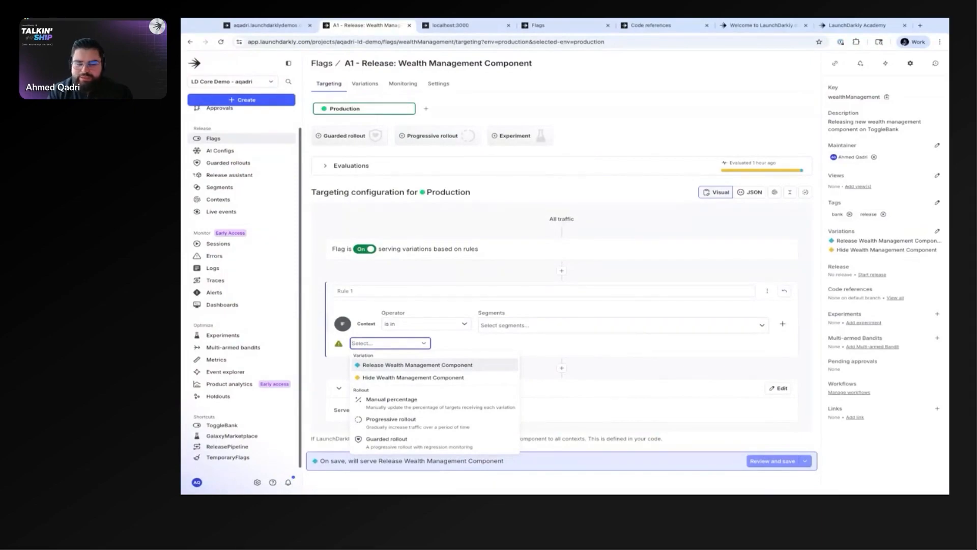
click(520, 332)
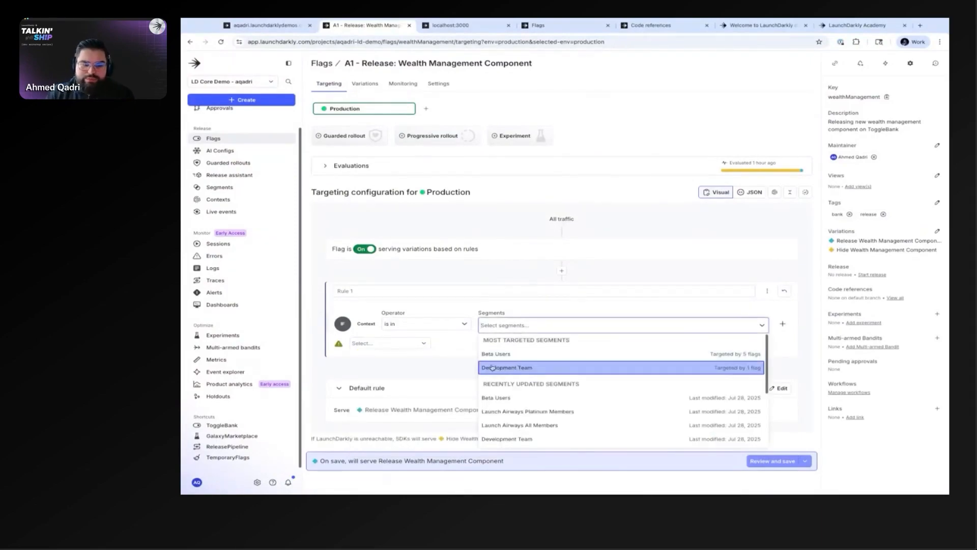
click(432, 350)
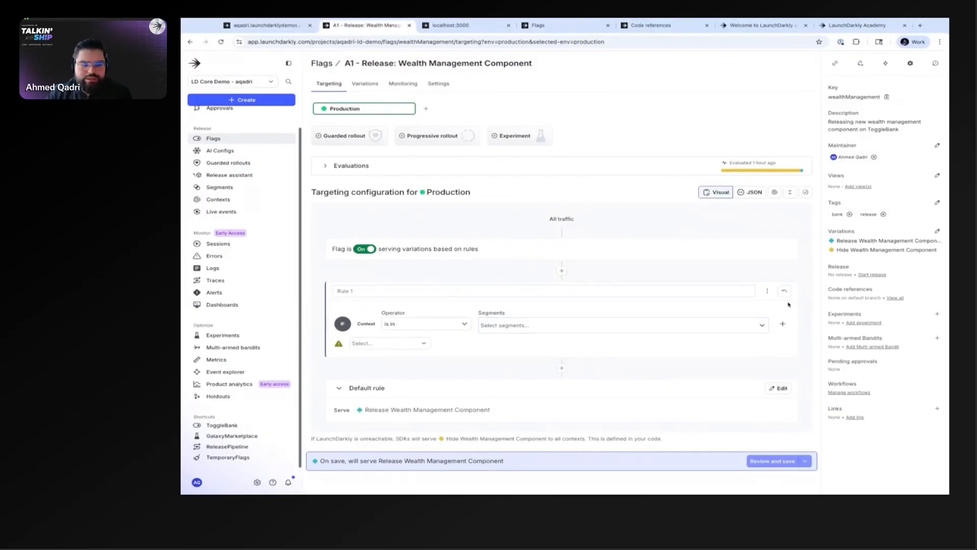
click(784, 291)
Step: Review and save the Production change so the flag serves Release Wealth Management Component
click(631, 297)
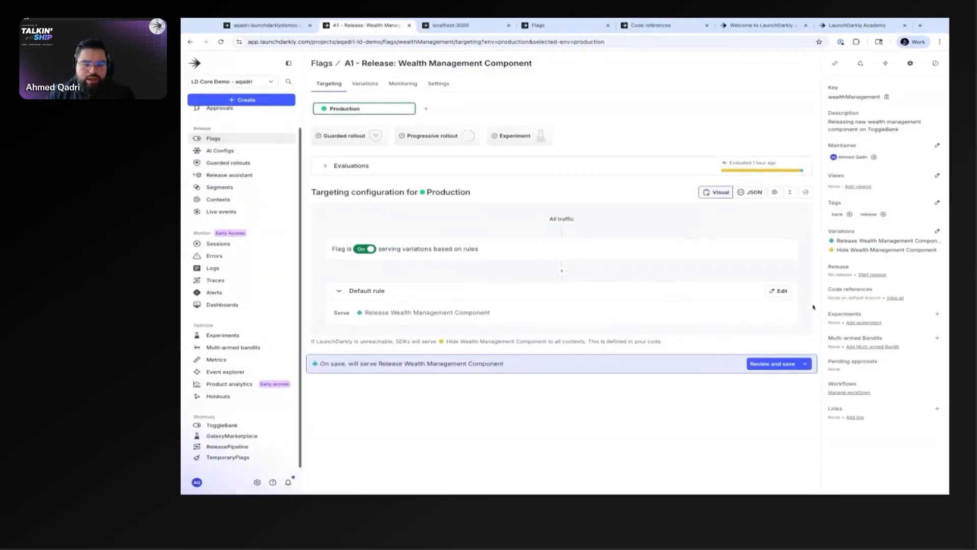
click(775, 362)
click(671, 378)
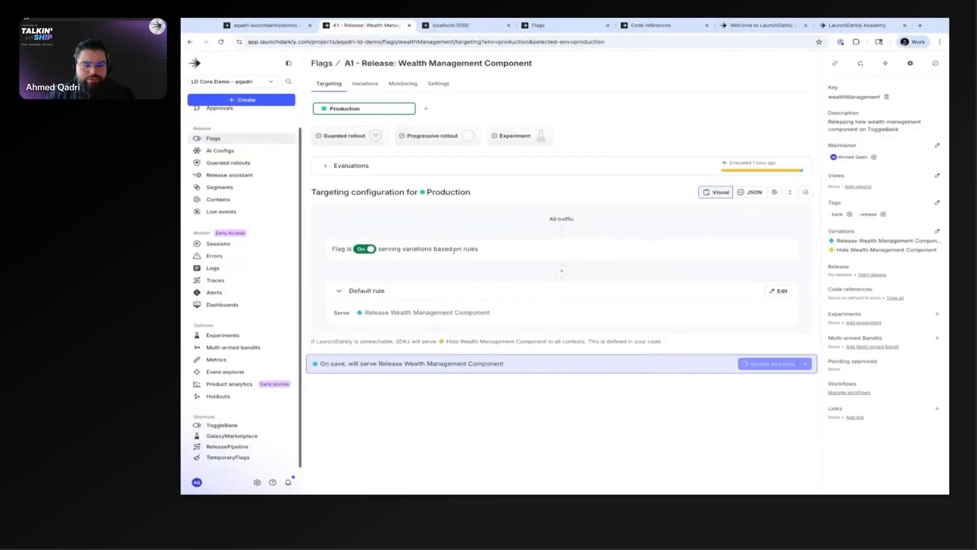
Step: Check the Wealth Management section on the ToggleBank page, including the account trend graph and the insights sheet
click(450, 24)
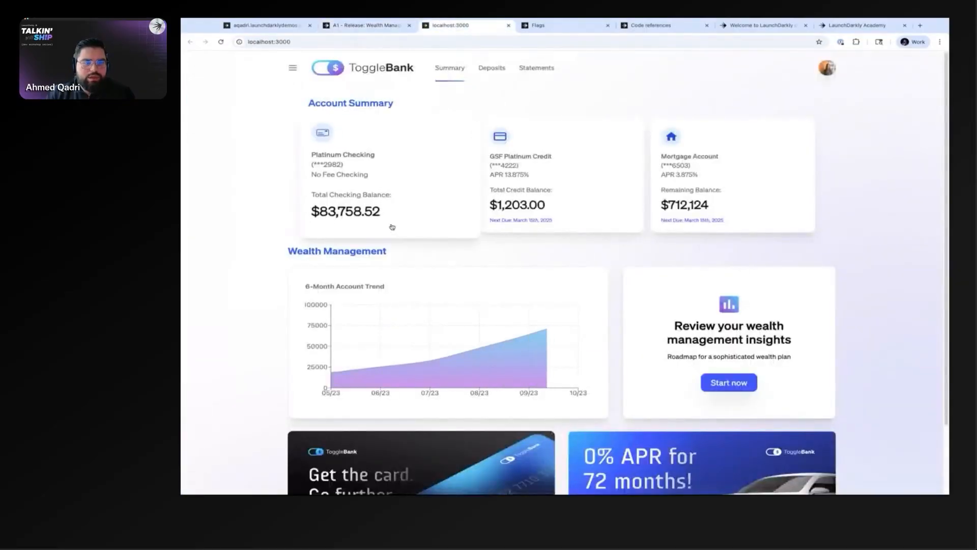
mouse_move(466, 372)
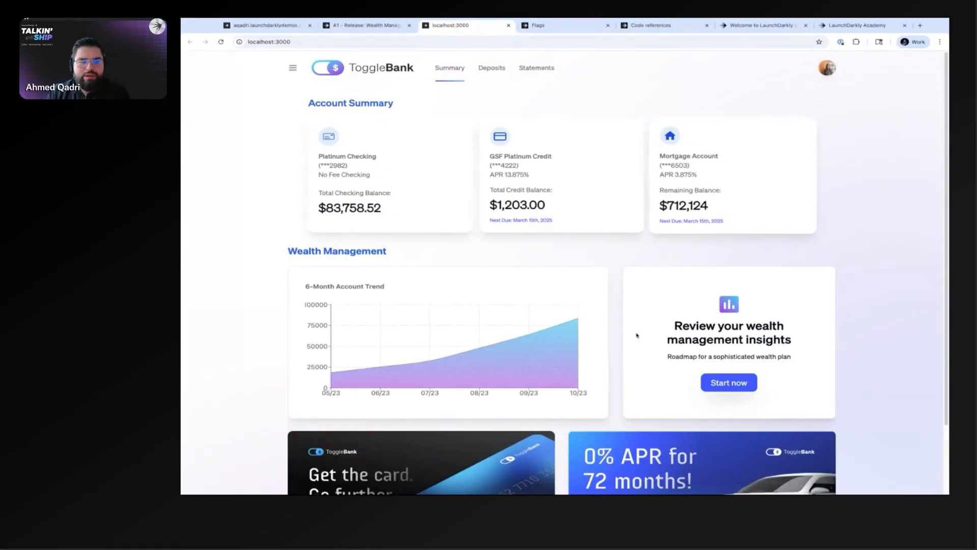
mouse_move(543, 342)
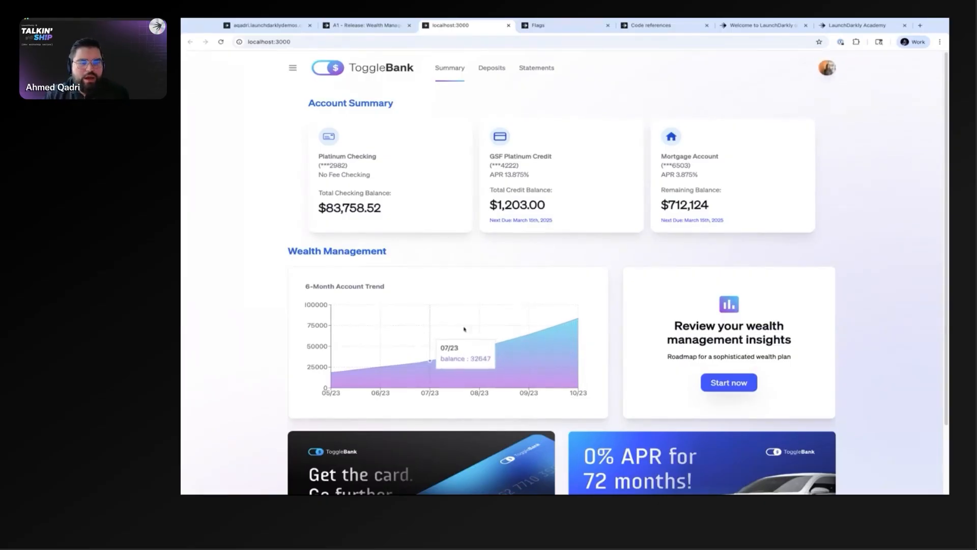
click(706, 384)
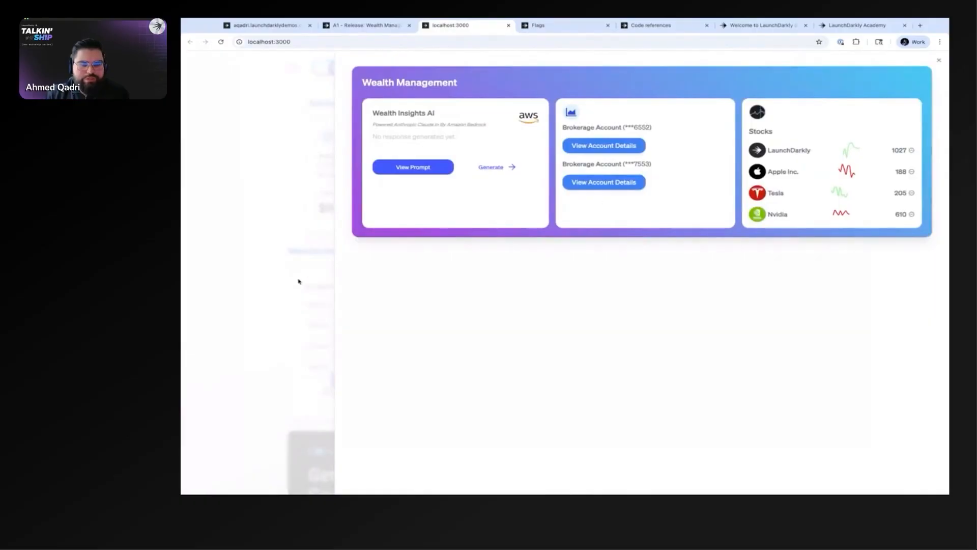
click(298, 281)
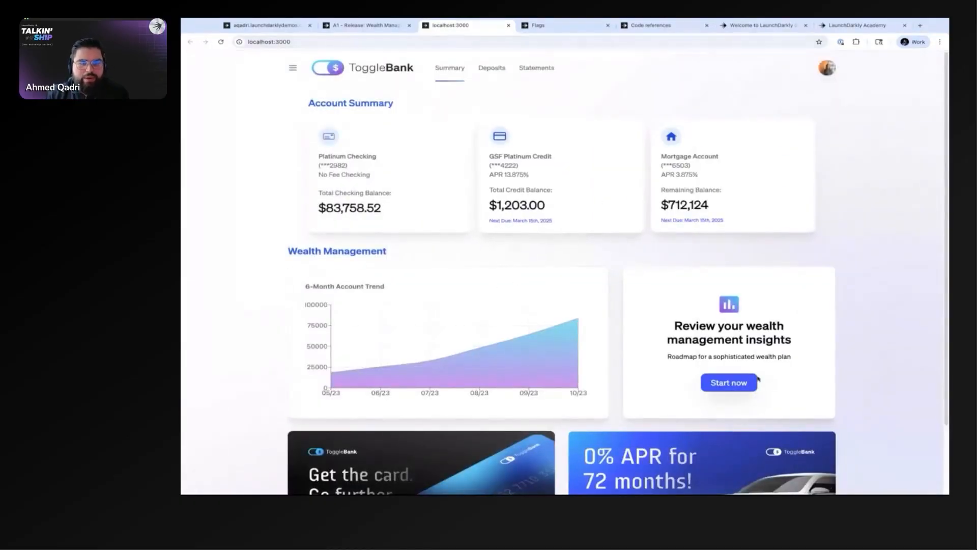
Step: Reopen the wealth management insights sheet, request the first brokerage account's details, and close the sheet
click(755, 381)
click(600, 143)
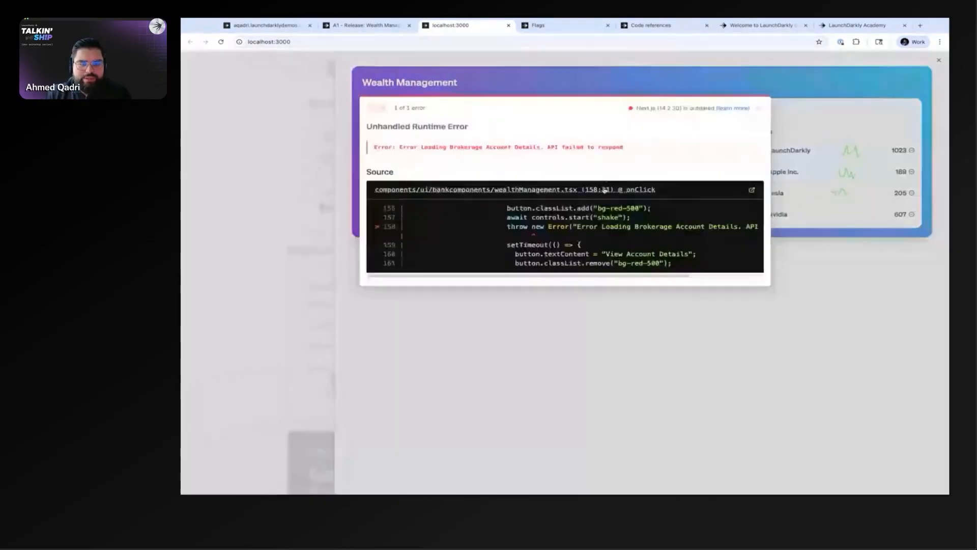
click(249, 192)
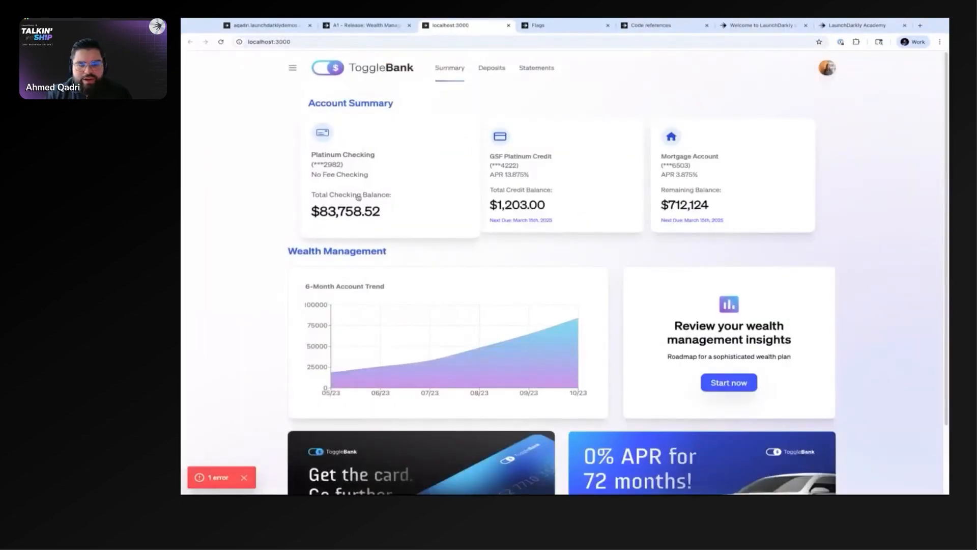
Step: Reload the ToggleBank page and sign in again to check the Wealth Management section, and return to the flag's targeting
click(363, 26)
click(450, 25)
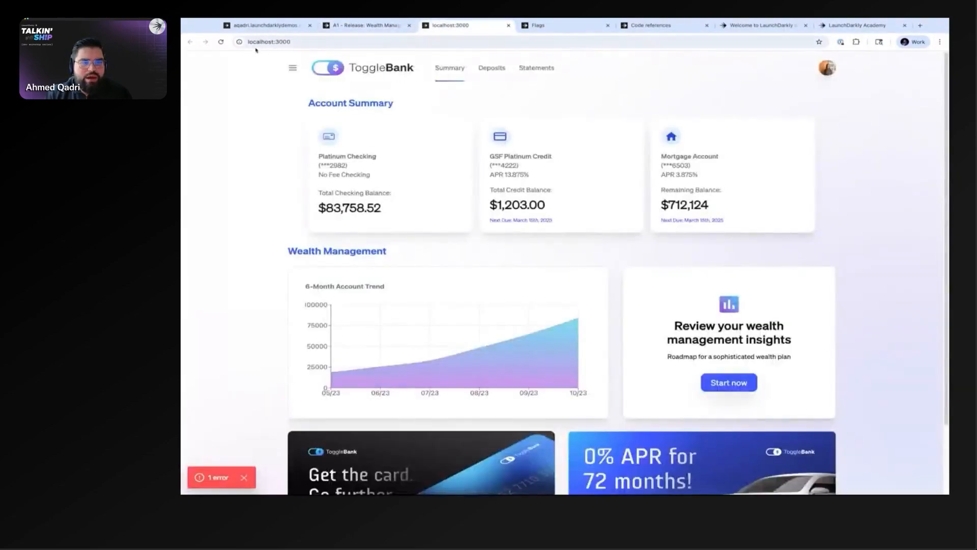
click(221, 42)
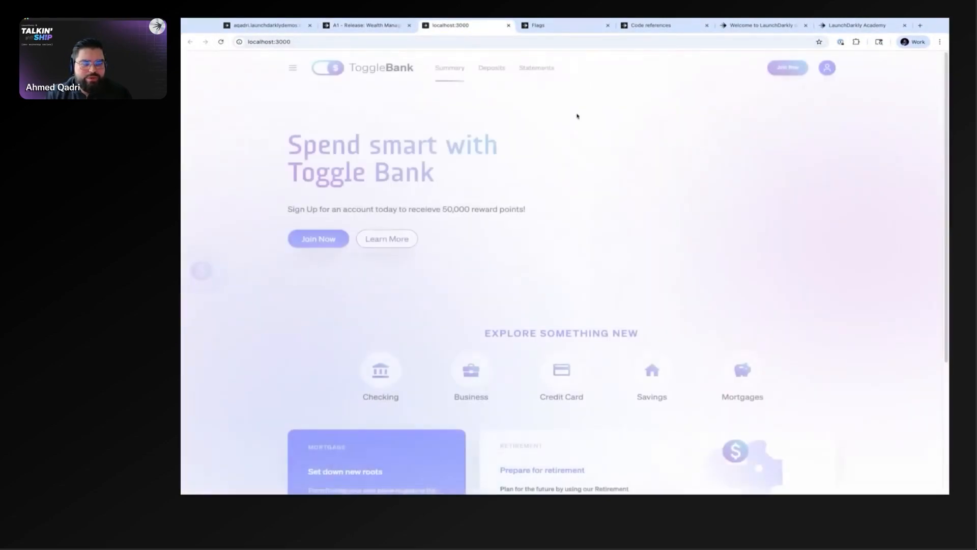
click(827, 68)
click(777, 171)
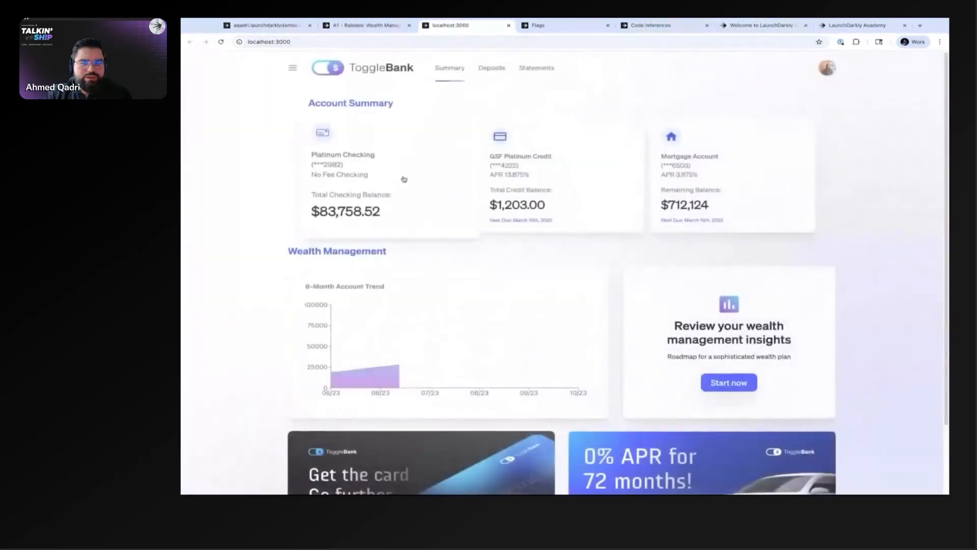
click(363, 25)
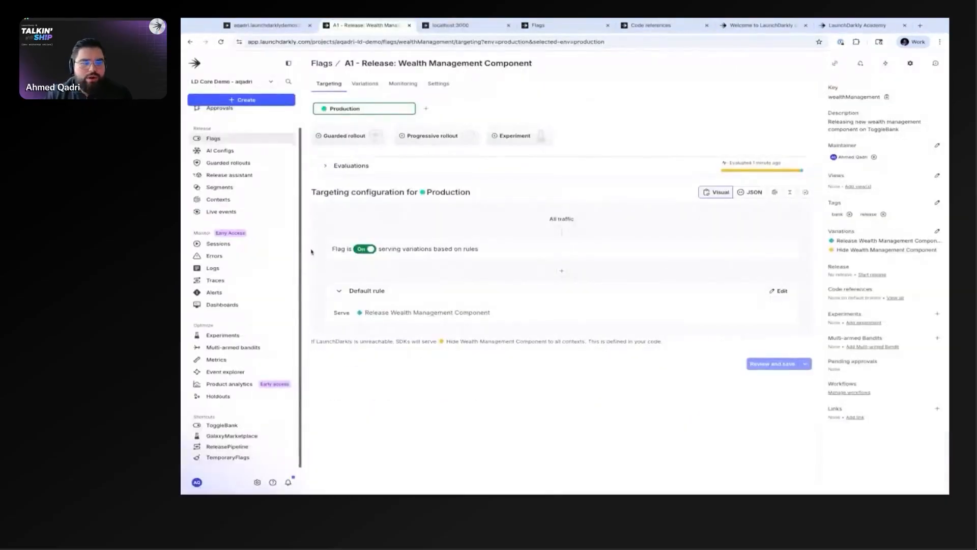
Step: Switch the flag off in Production, check the ToggleBank summary page, and return to the flag's targeting
click(364, 249)
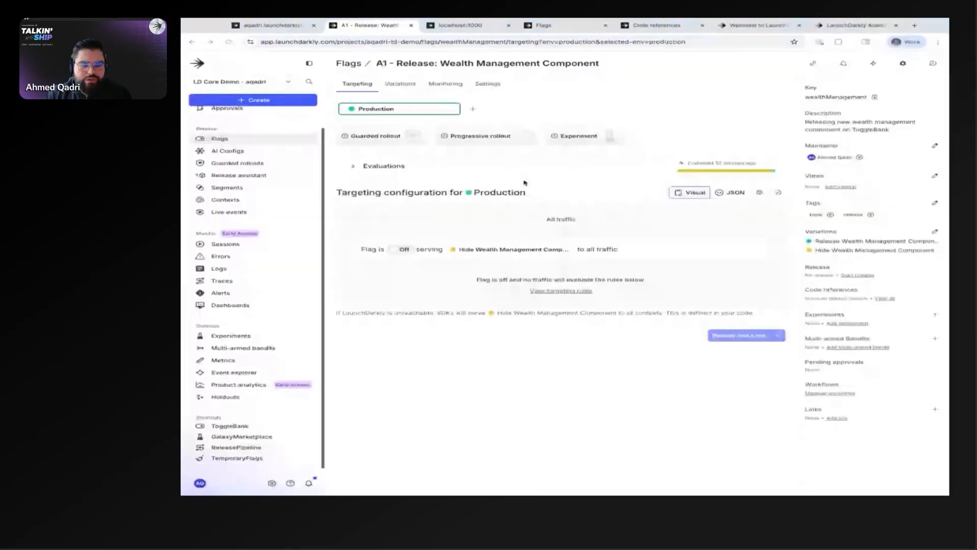
click(458, 25)
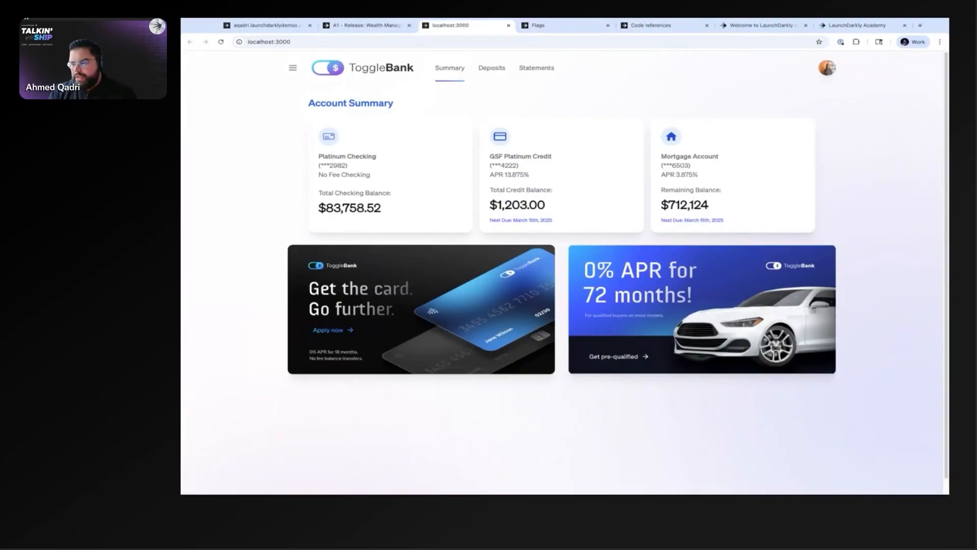
click(365, 25)
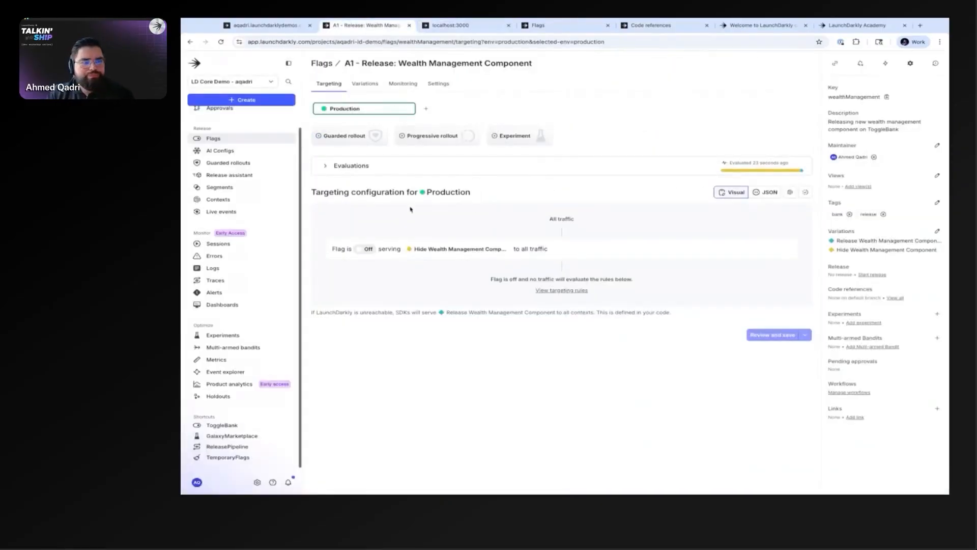
Step: Turn the flag back on in Production and set its default rule to serve Hide Wealth Management Component
click(366, 248)
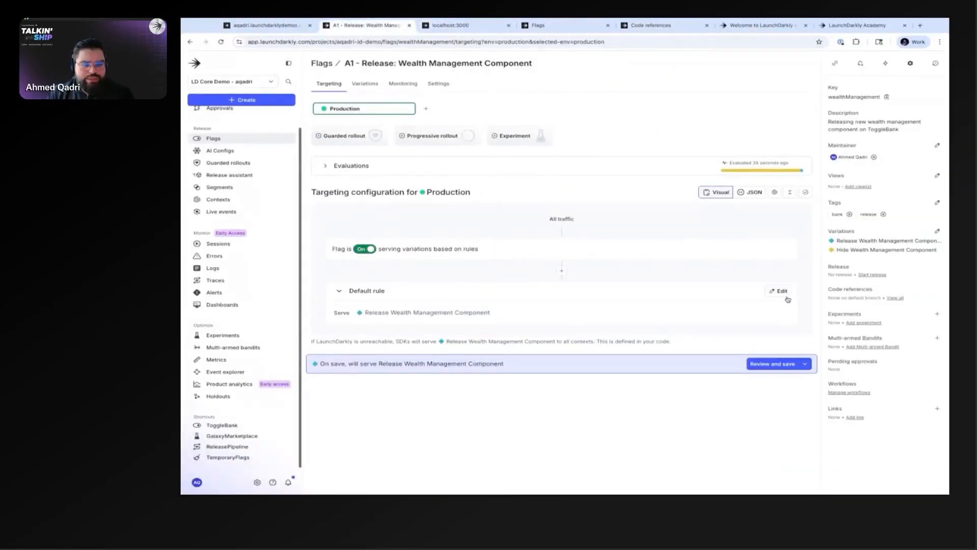
click(402, 314)
click(410, 348)
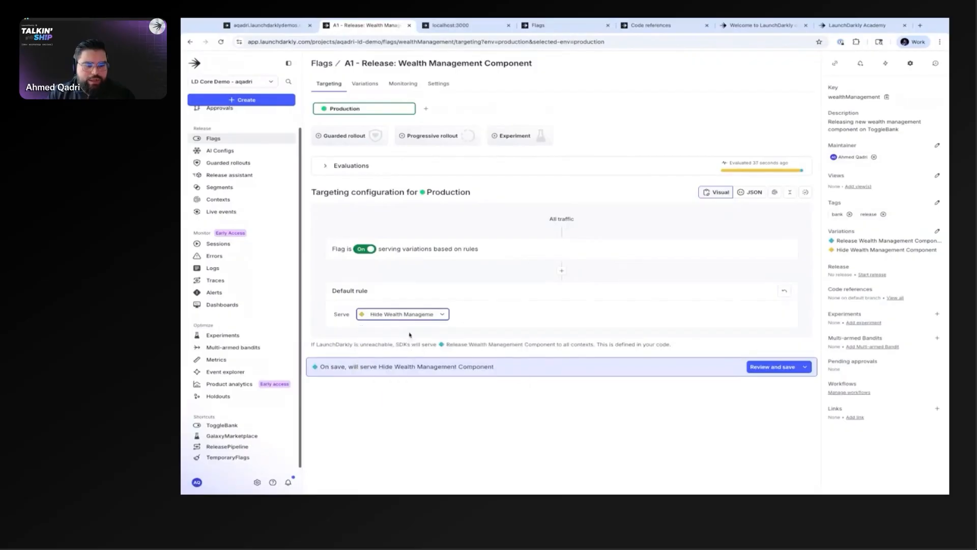
Step: Add a targeting rule that serves Release Wealth Management Component to the Development Team segment, and save the Production changes
click(561, 270)
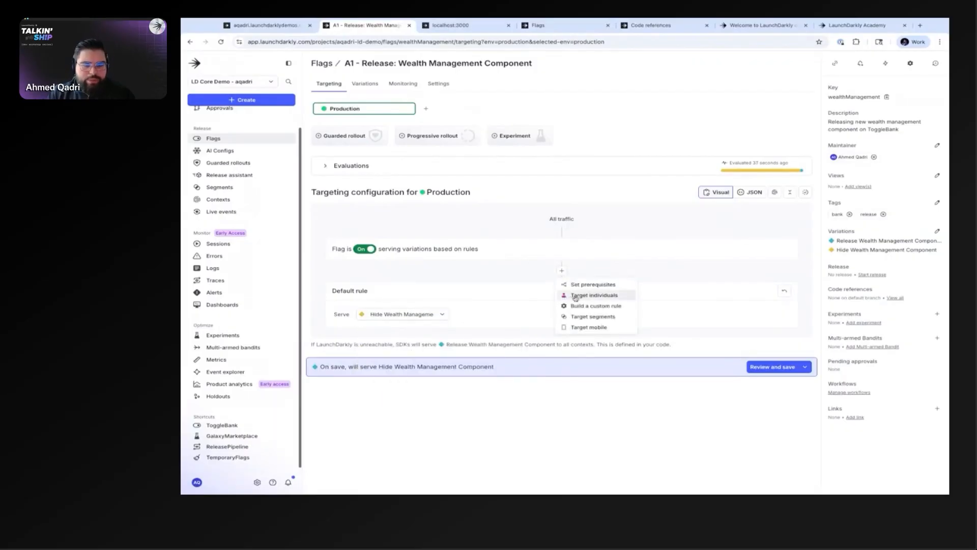
click(588, 317)
click(543, 331)
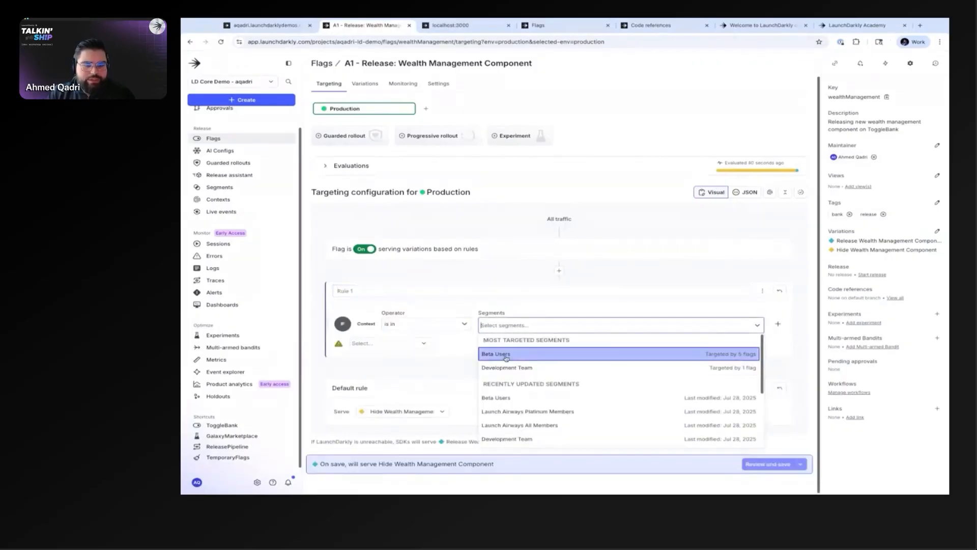
click(504, 374)
click(395, 345)
click(400, 368)
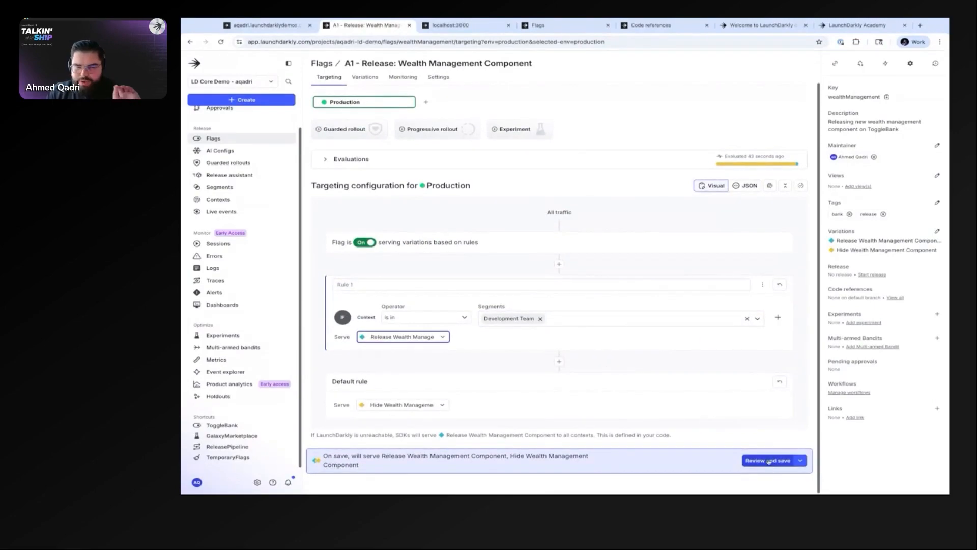
click(768, 461)
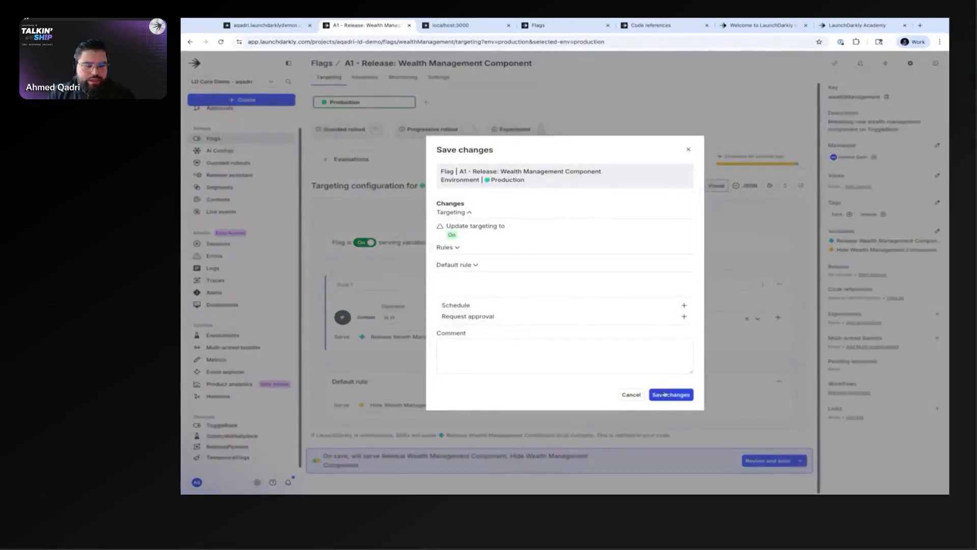
click(672, 395)
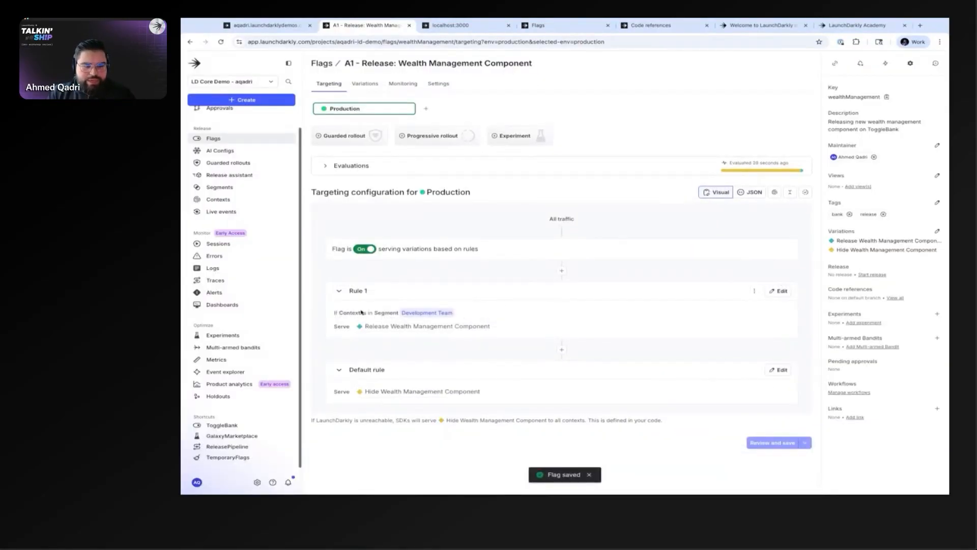
Step: Switch to the ToggleBank page and quick-login as the Developer-role user to check the Wealth Management section
click(458, 25)
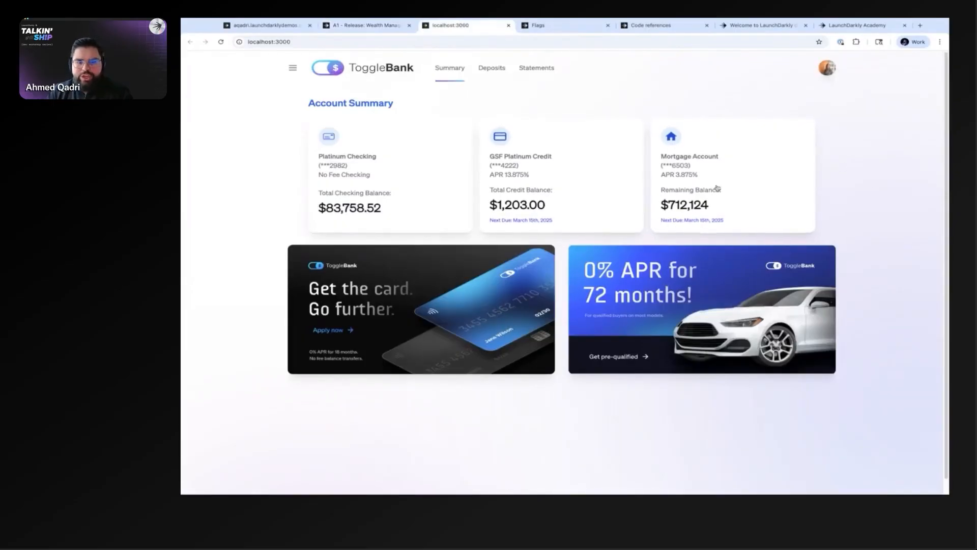
click(827, 67)
click(766, 239)
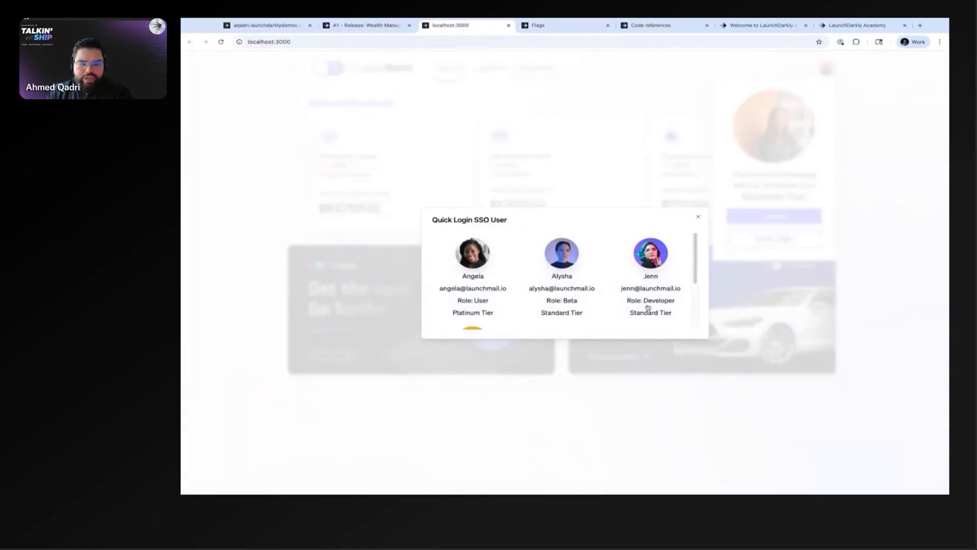
click(651, 253)
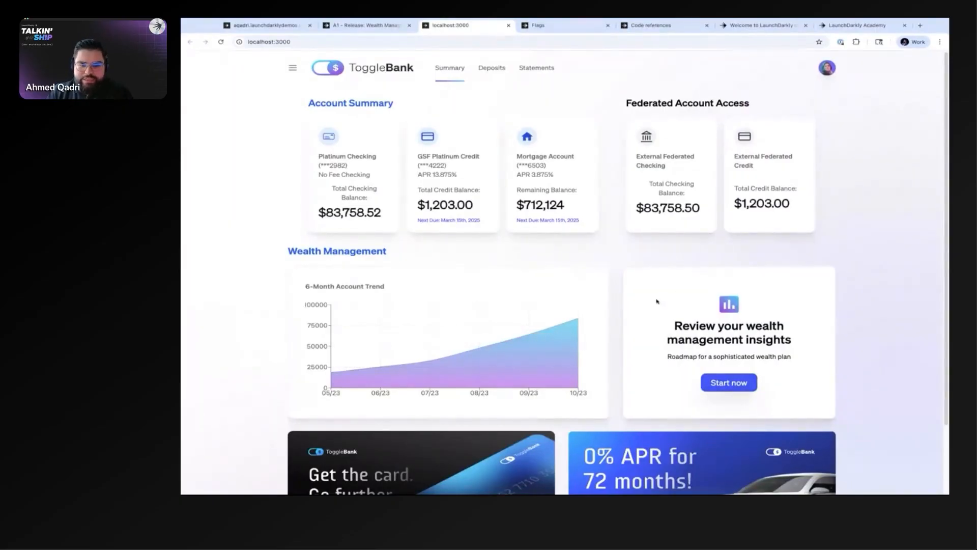
Step: Quick-login to ToggleBank as the Beta-role user and as the Platinum Tier user to compare what each account shows
click(827, 69)
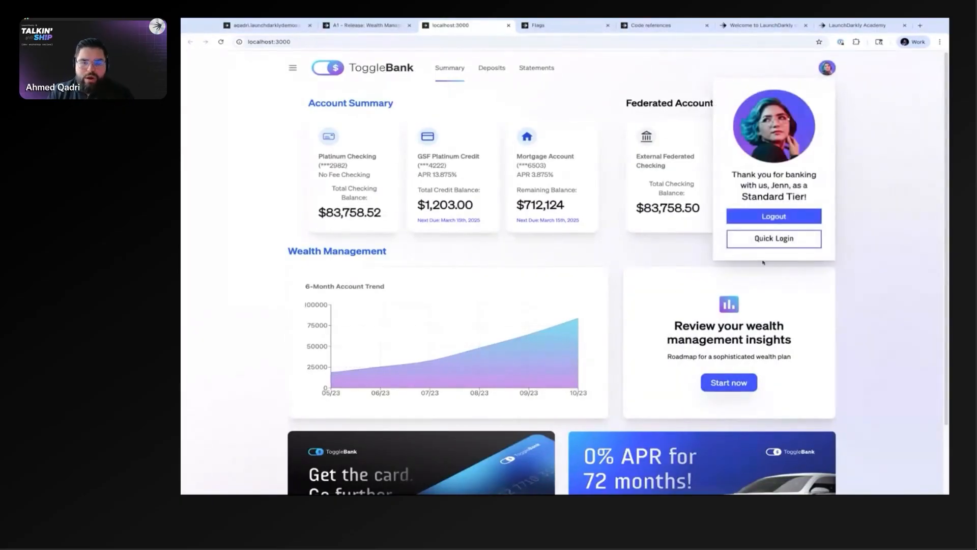
click(766, 239)
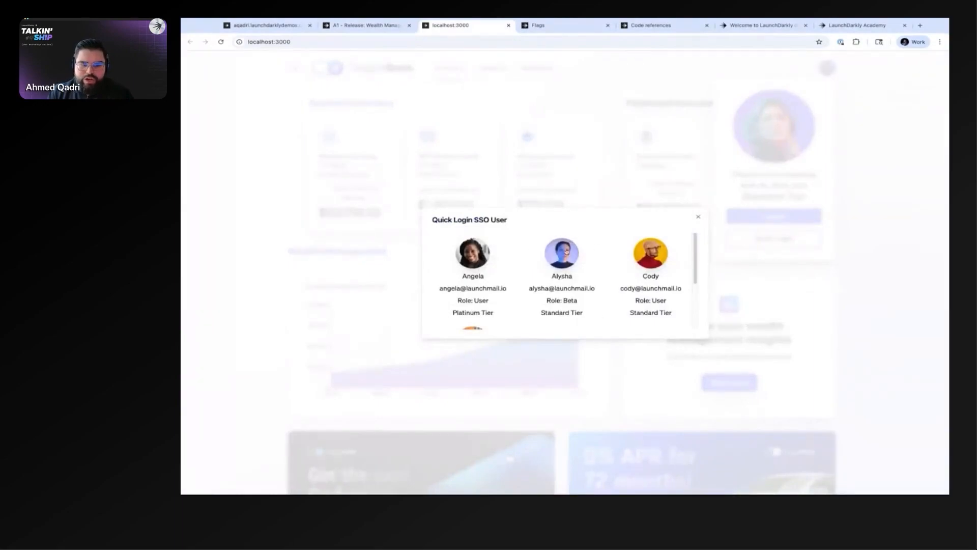
click(562, 253)
click(758, 240)
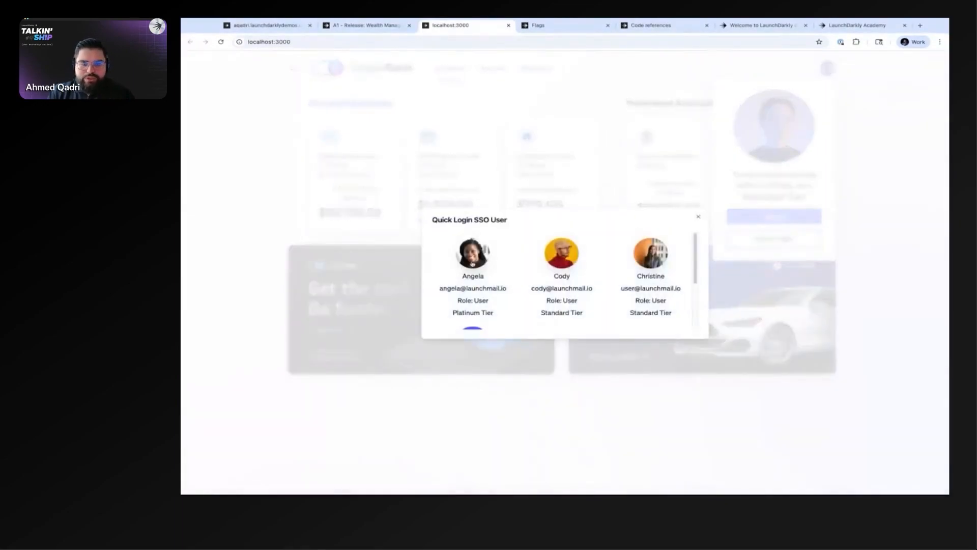
click(472, 263)
click(271, 256)
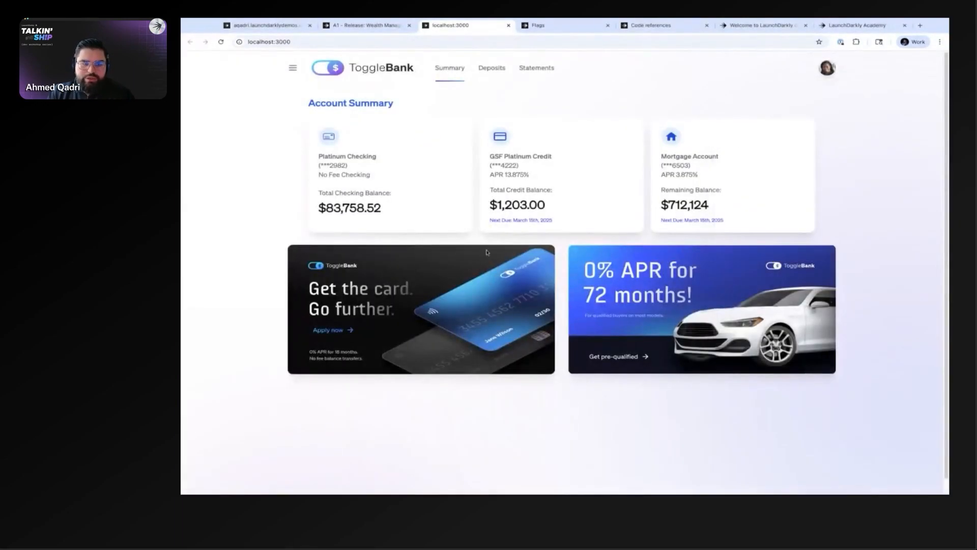
Step: Return to the flag's Production targeting and set the default rule to serve Release Wealth Management Component
click(376, 25)
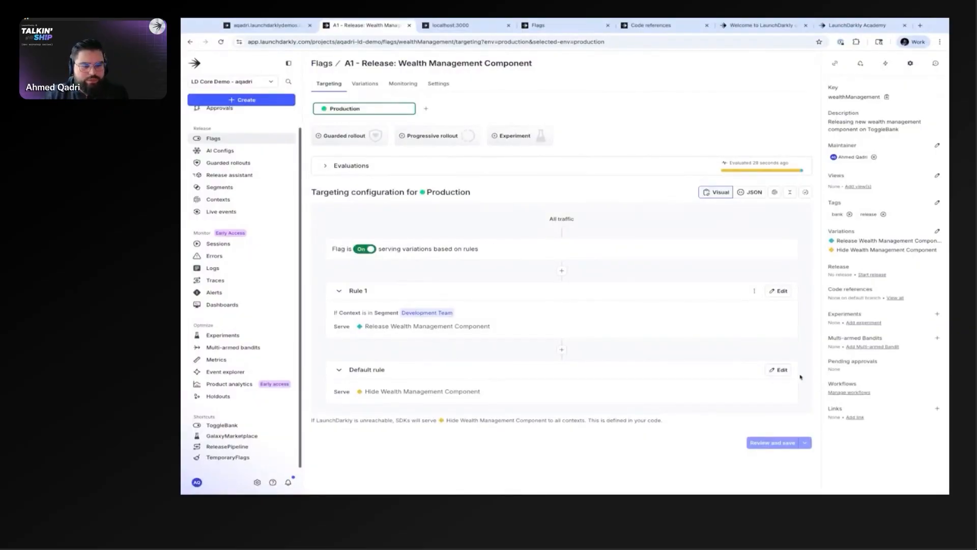
click(779, 370)
click(407, 393)
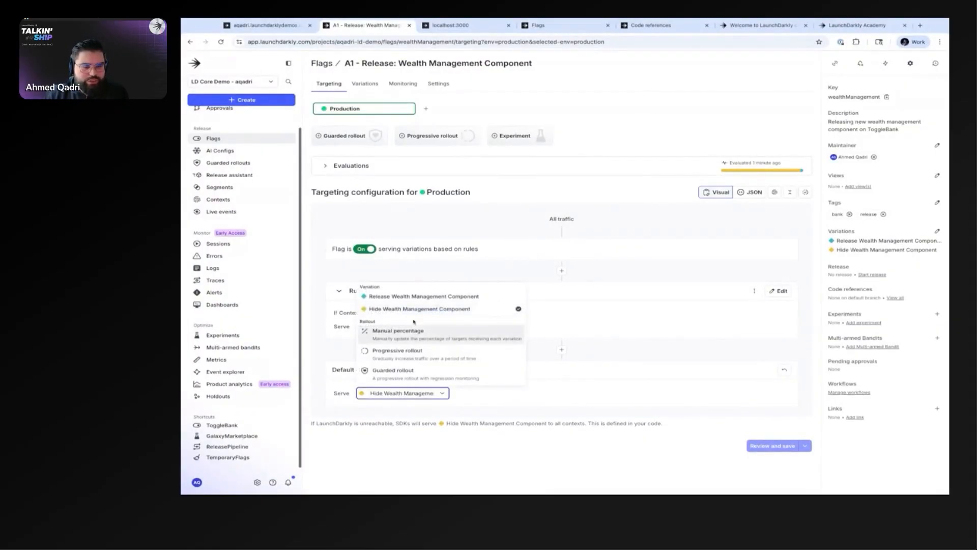
click(410, 297)
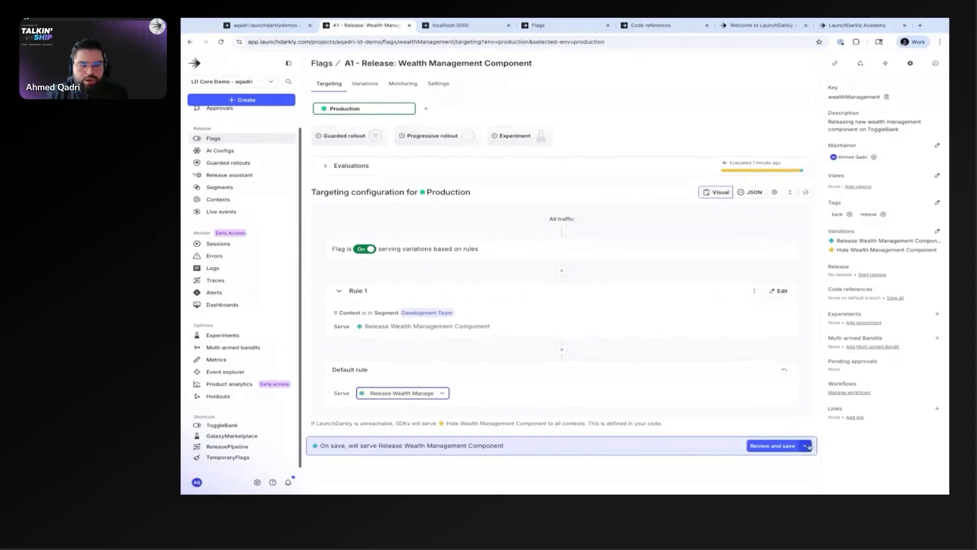
Step: Start an approval request for the default rule change and schedule it for Thursday, July 31, 2025, 11:30 AM America/Los_Angeles
click(809, 447)
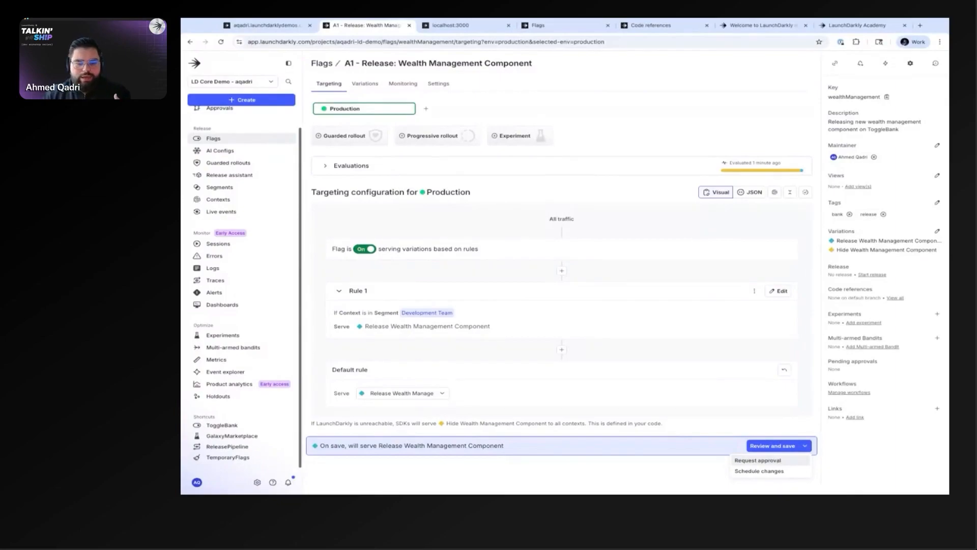
click(762, 461)
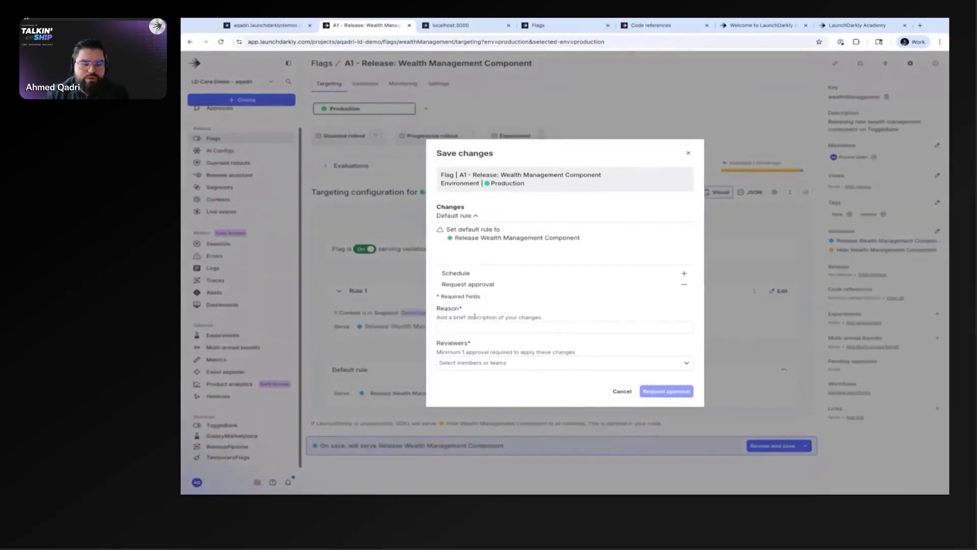
click(600, 275)
click(469, 282)
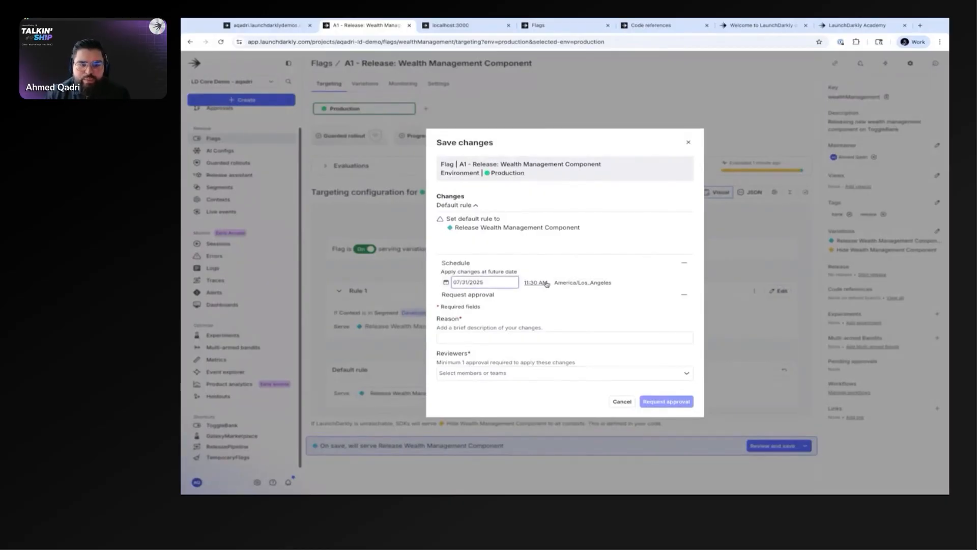
Step: Examine the approval request's required Reason field and the list of members and teams available as reviewers
click(458, 337)
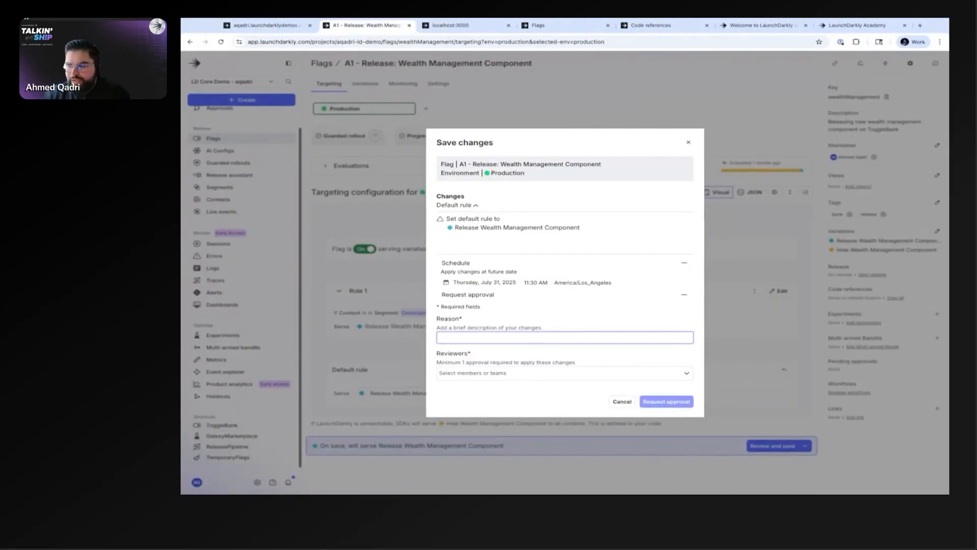
click(488, 325)
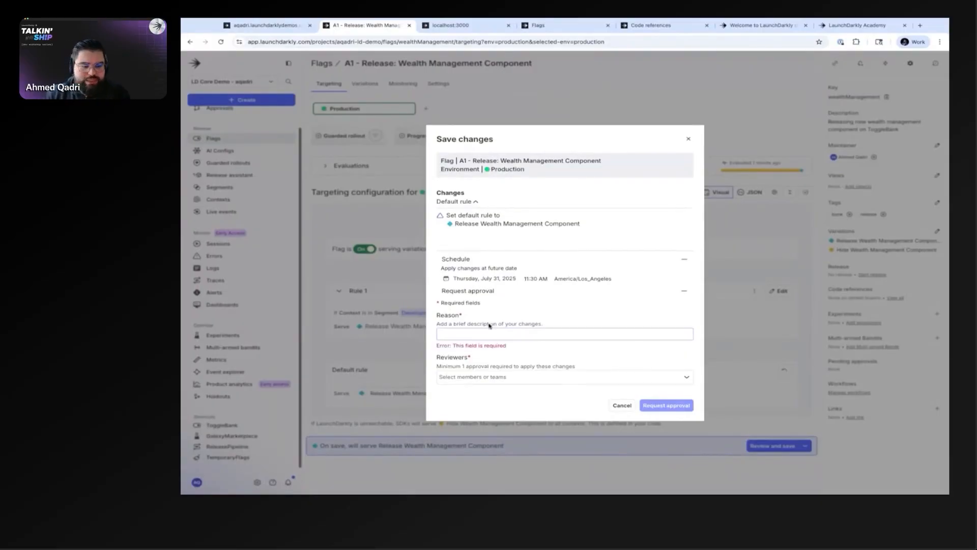
click(482, 380)
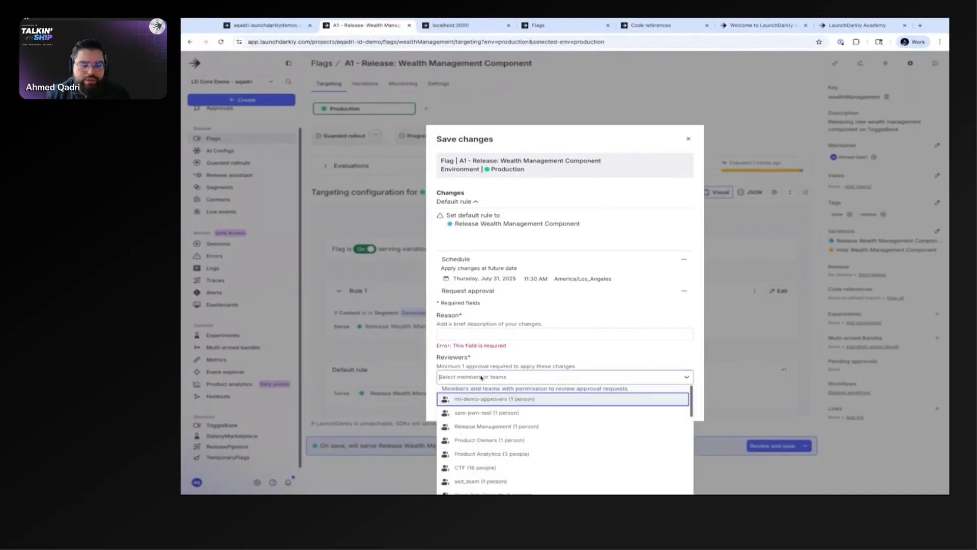
key(Escape)
click(478, 335)
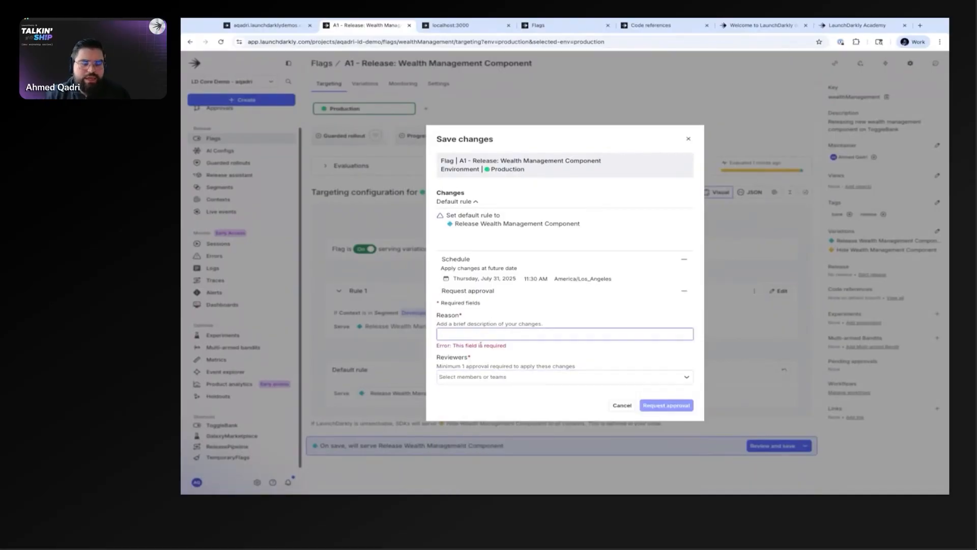
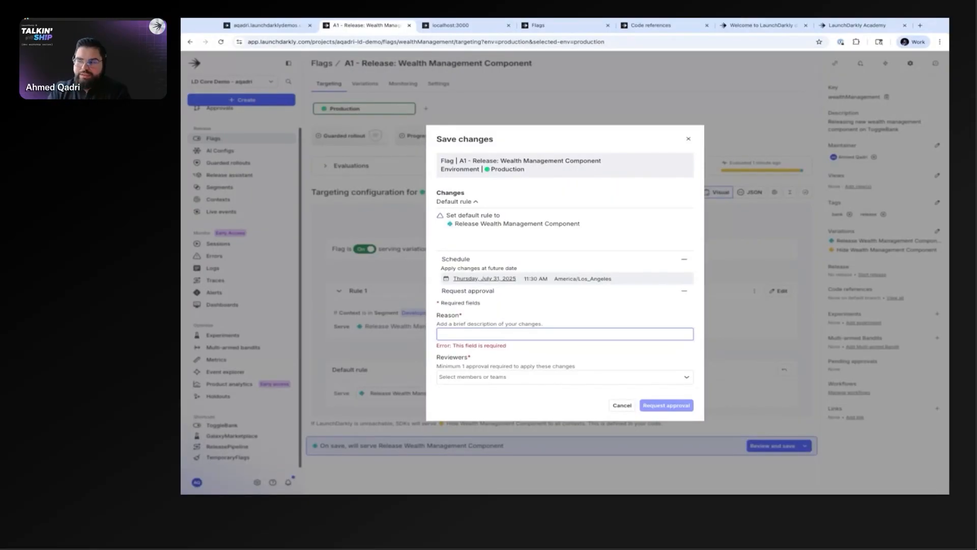
Step: Cancel the approval request, abandoning the unsaved default rule change, and open the b5e14c0d-4 user context's details
click(621, 405)
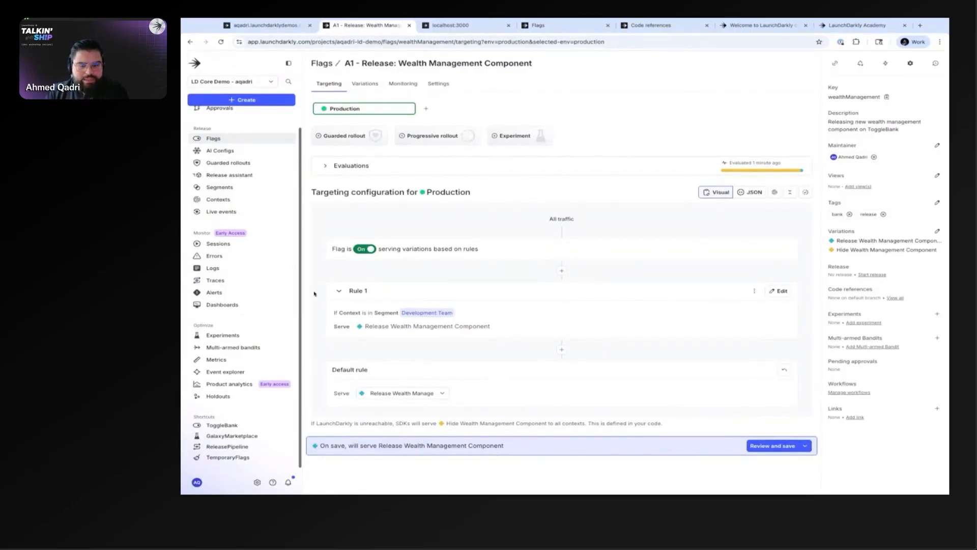
click(220, 200)
click(640, 294)
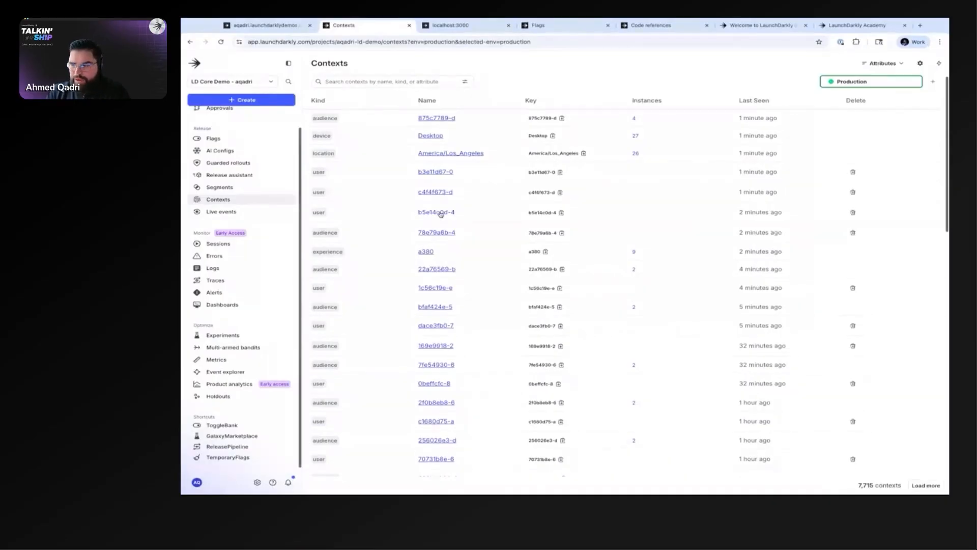
click(436, 212)
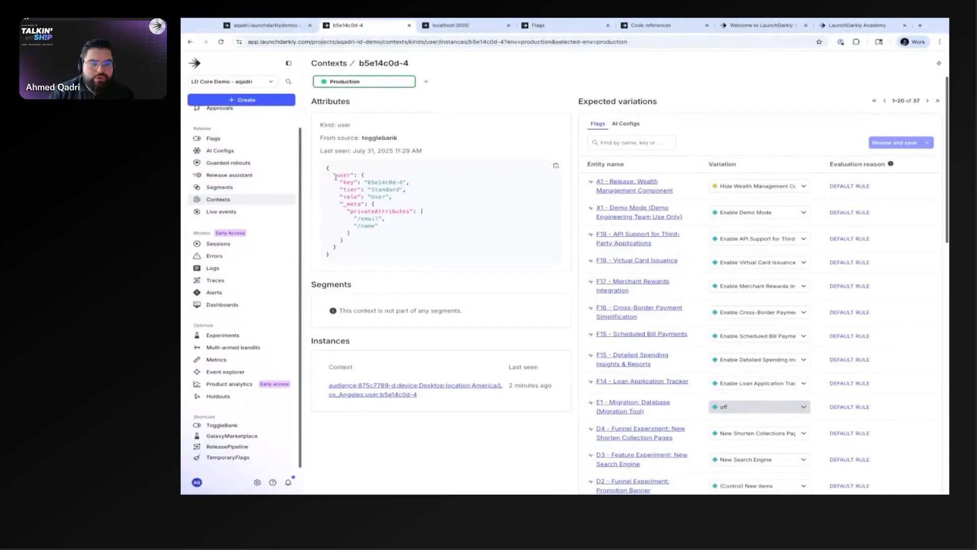
Step: Examine the complete attribute JSON that ToggleBank sent for the b5e14c0d-4 user context
drag(335, 177, 381, 243)
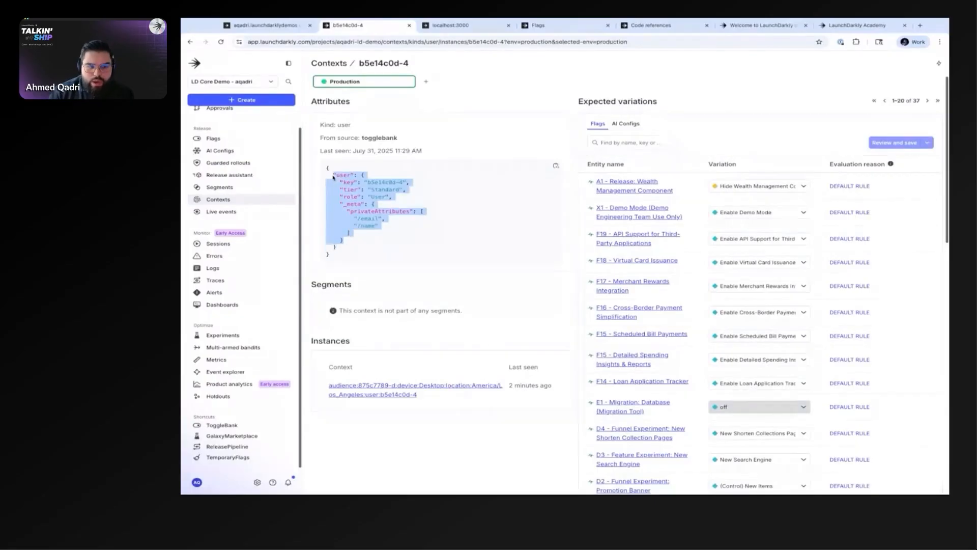
click(379, 237)
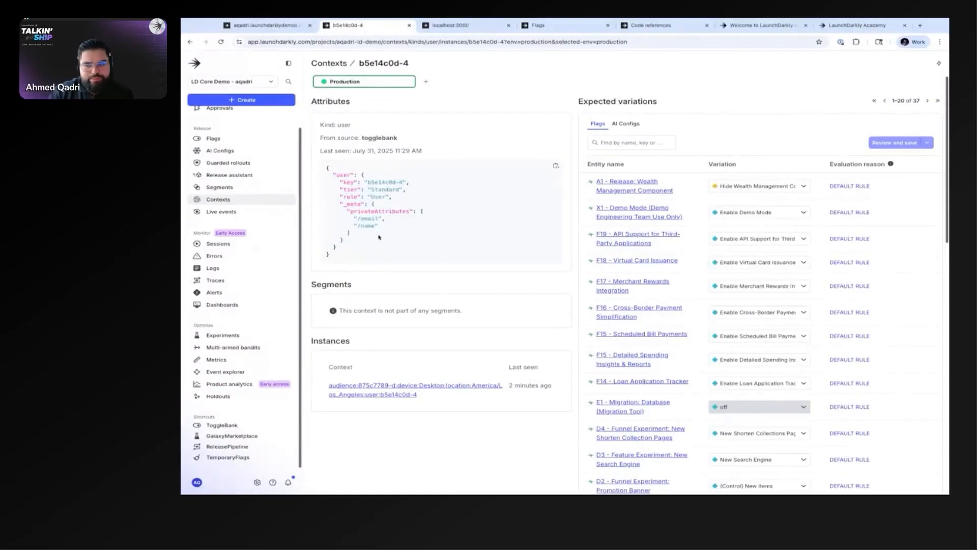
drag(325, 171, 337, 247)
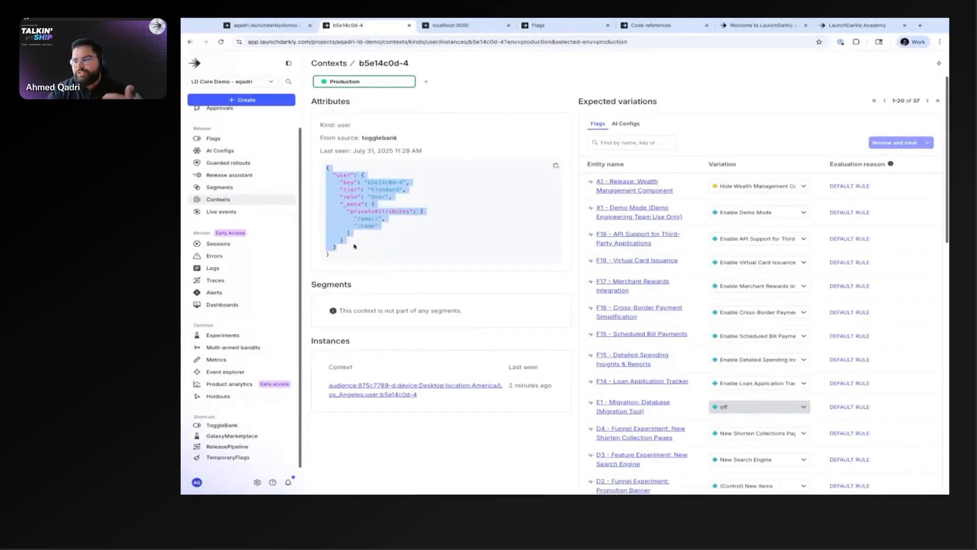
click(359, 224)
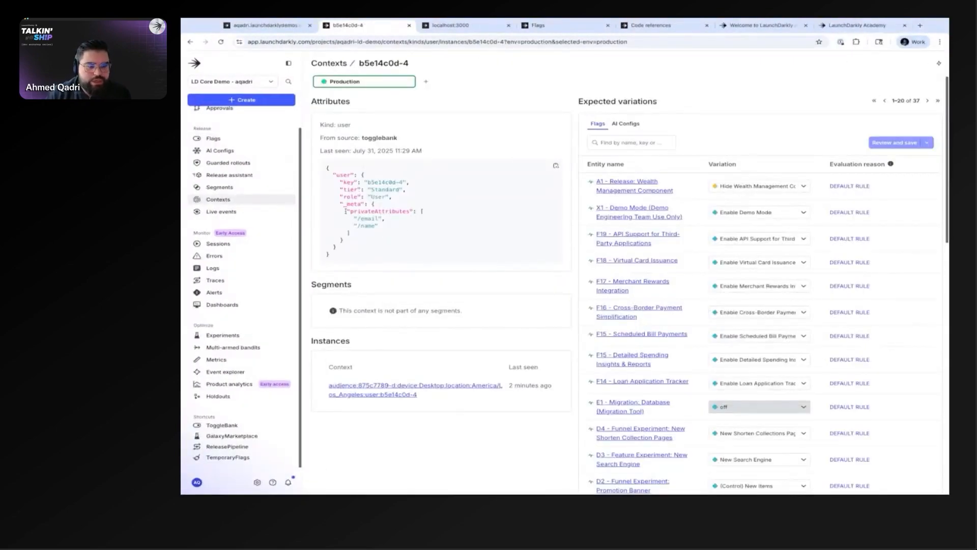
Step: Compare the user context's tier and role attributes with its private email and name attributes
drag(344, 241, 345, 211)
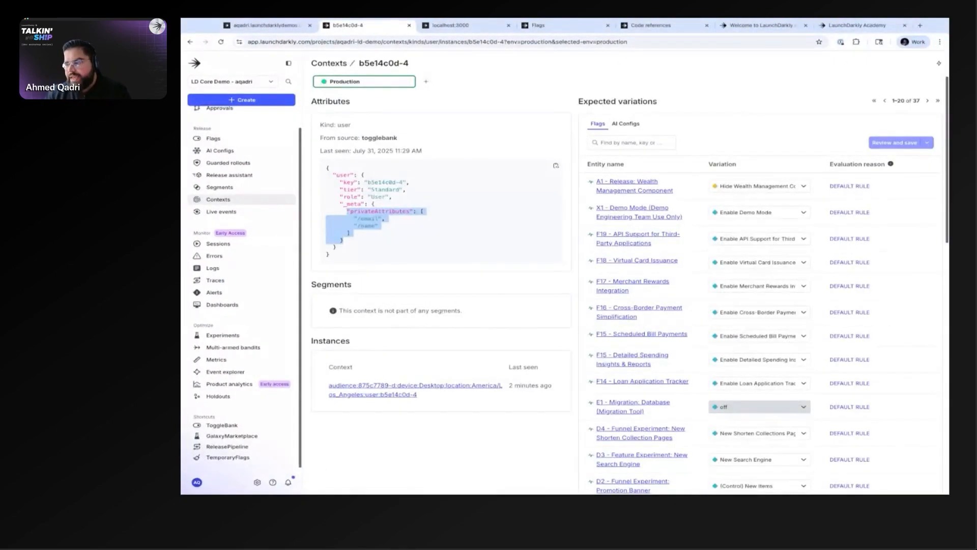
click(360, 221)
drag(347, 211, 336, 188)
click(362, 236)
click(388, 229)
click(341, 190)
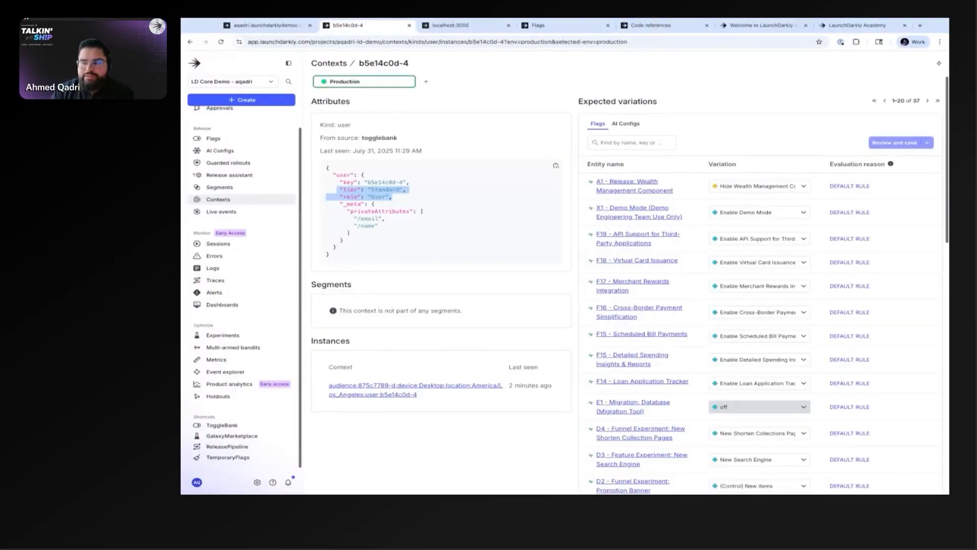
drag(397, 199, 340, 190)
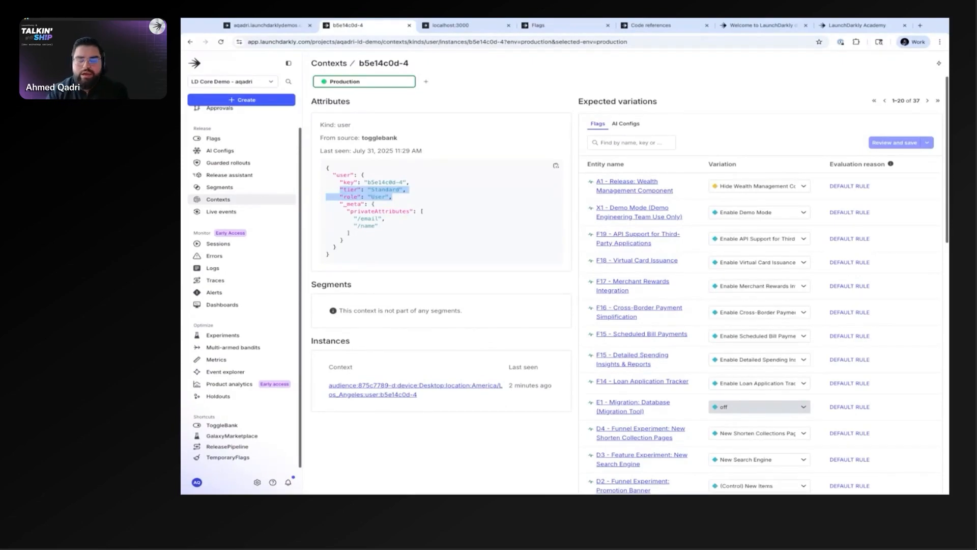
click(361, 225)
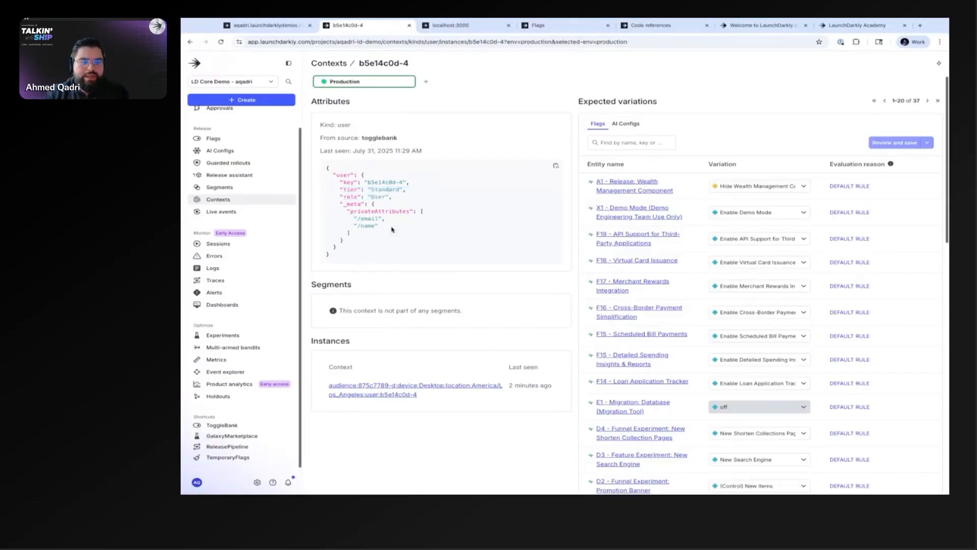
drag(392, 229, 348, 218)
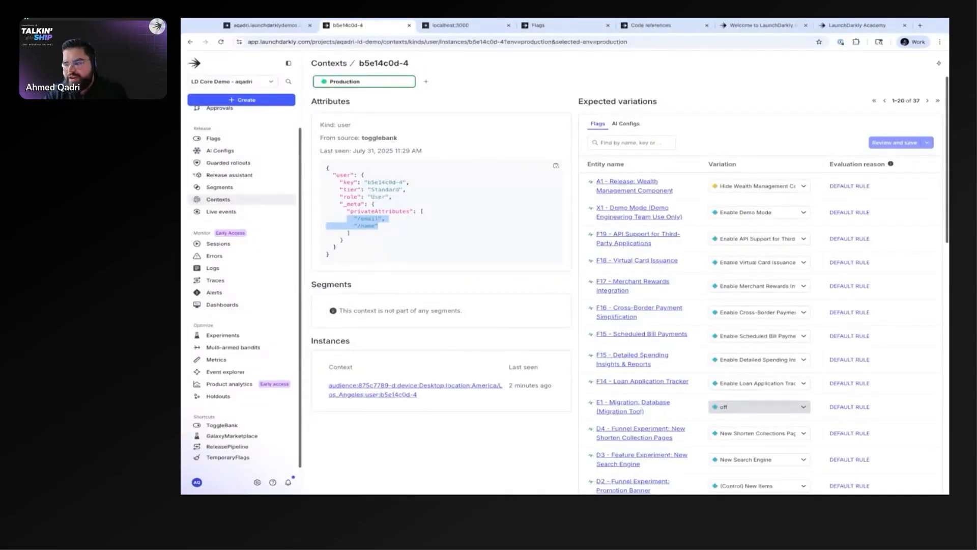
click(368, 241)
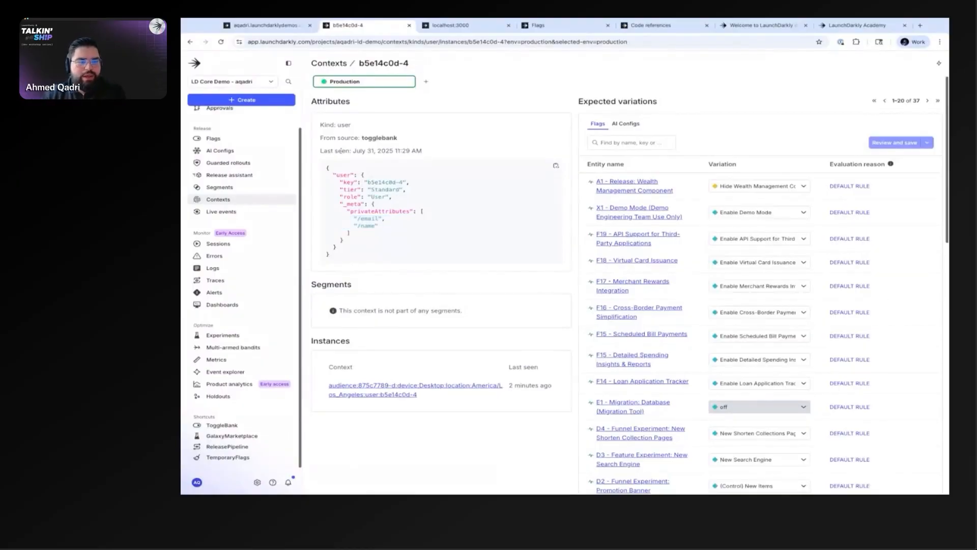
Step: Examine the context's expected variation for each flag, the evaluation reasons, and its segment membership
scroll(524, 319, down, 1)
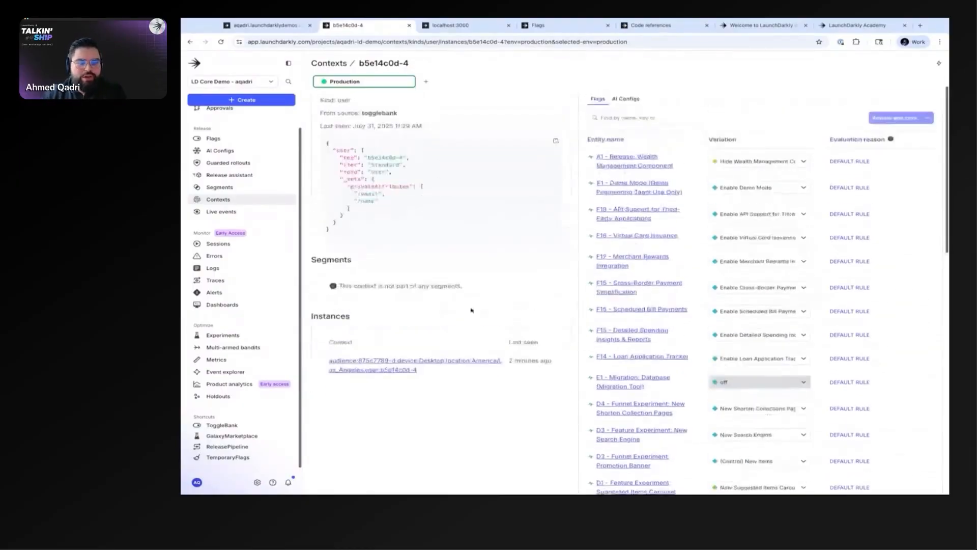
scroll(472, 309, up, 1)
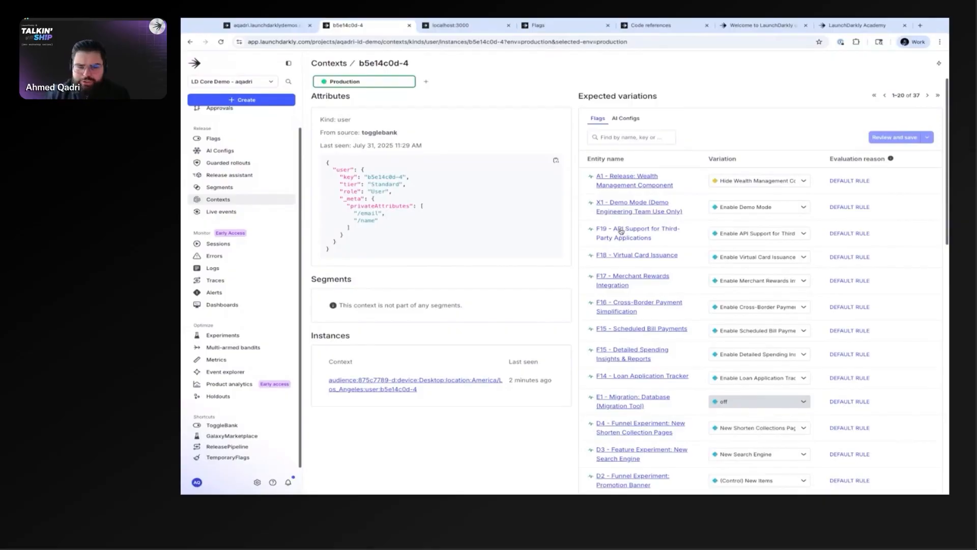
scroll(648, 219, down, 10)
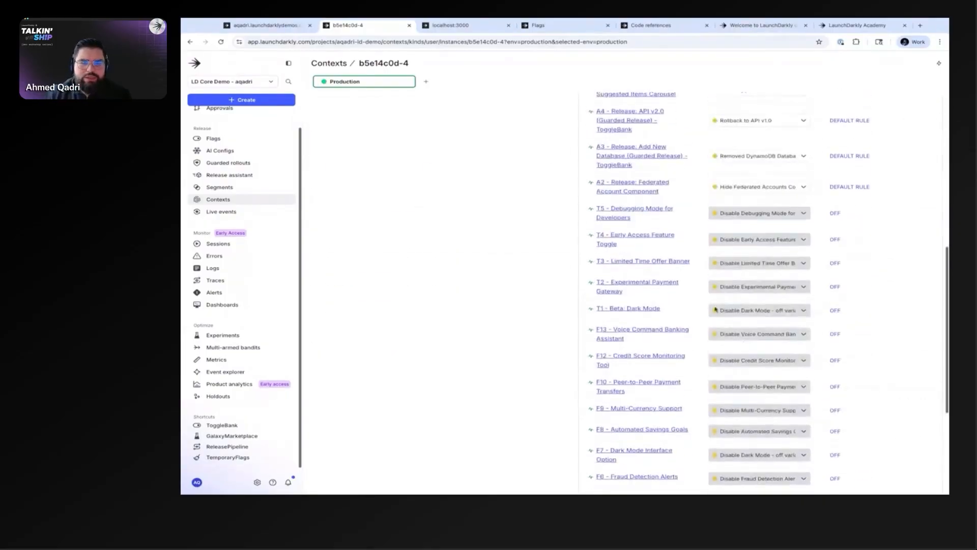
scroll(753, 346, down, 4)
scroll(783, 375, up, 15)
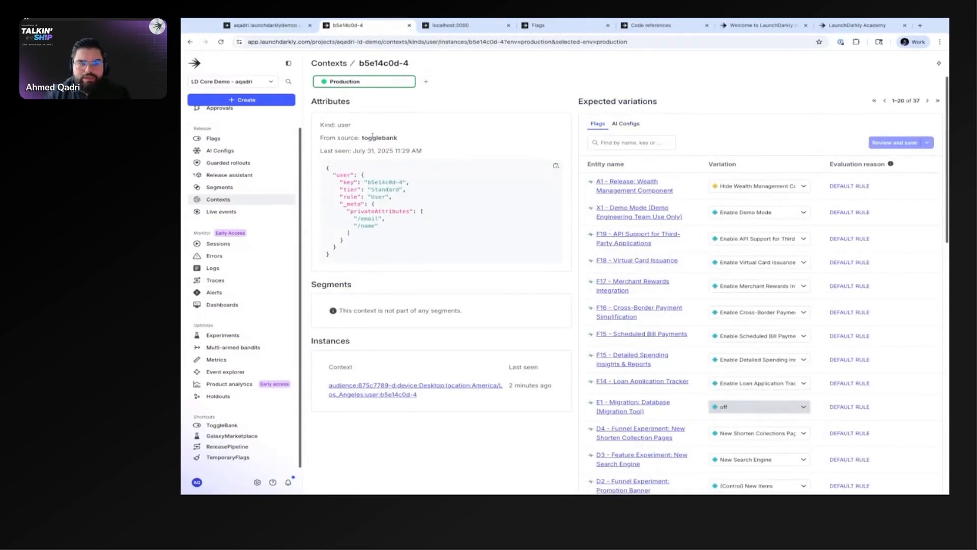
scroll(727, 231, down, 15)
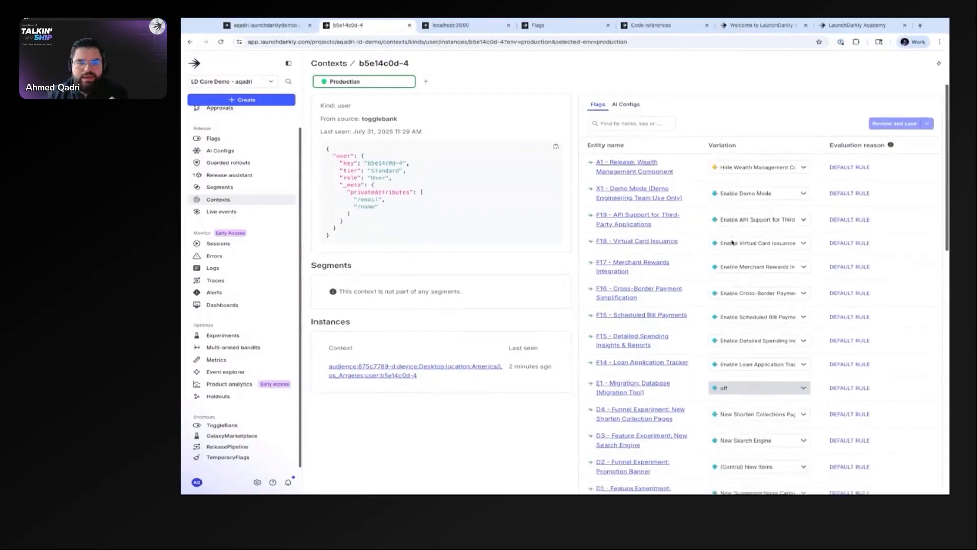
scroll(738, 265, up, 15)
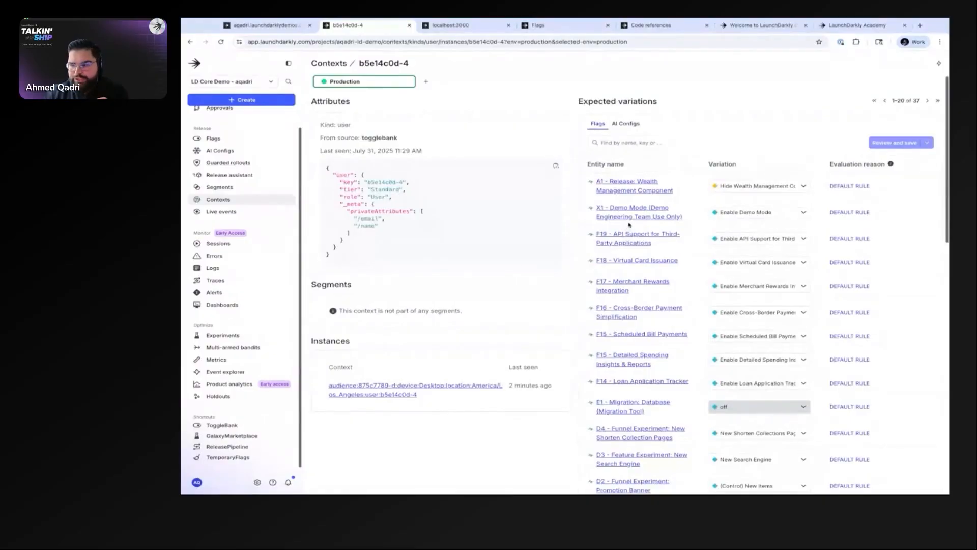
drag(832, 164, 886, 164)
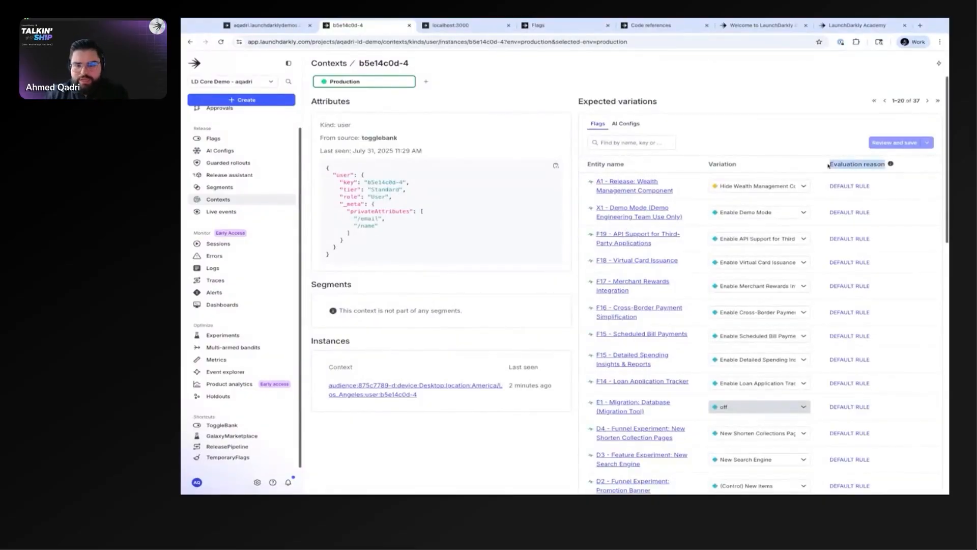
mouse_move(857, 294)
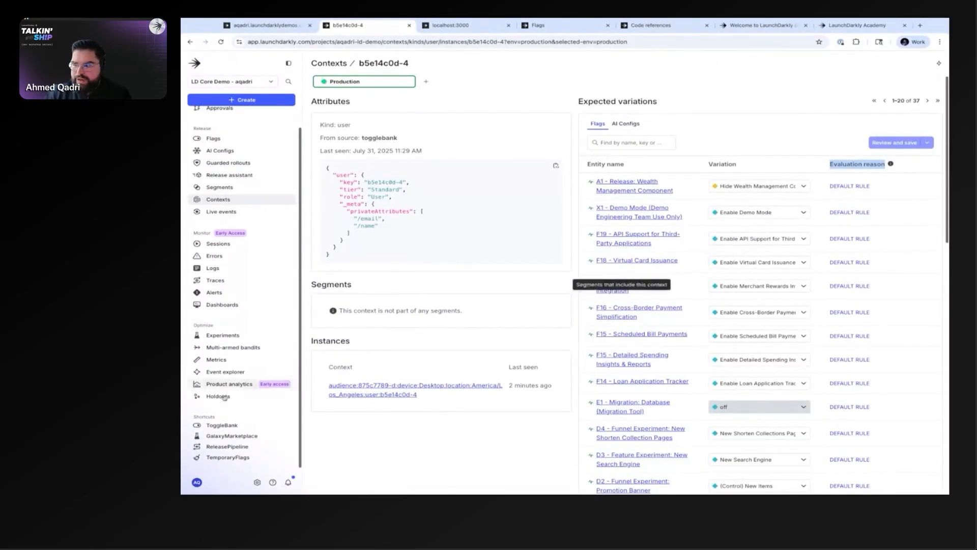
click(400, 285)
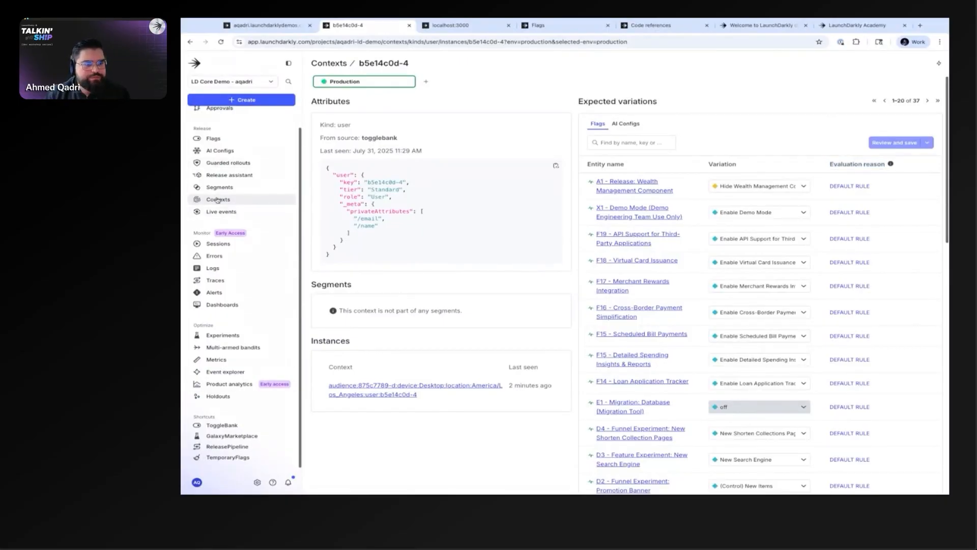
Step: Open the Production live events stream and check the ToggleBank account page for activity to feed it
click(222, 212)
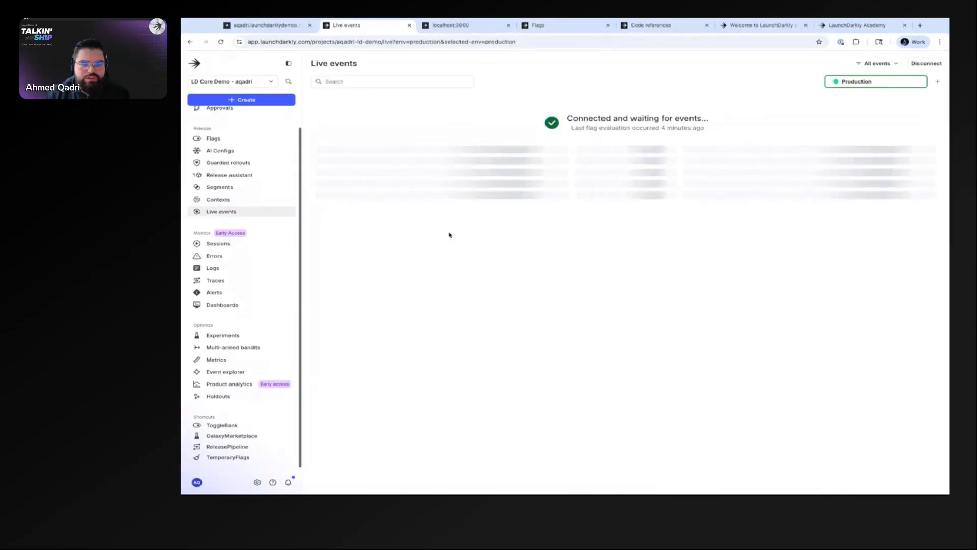
click(451, 25)
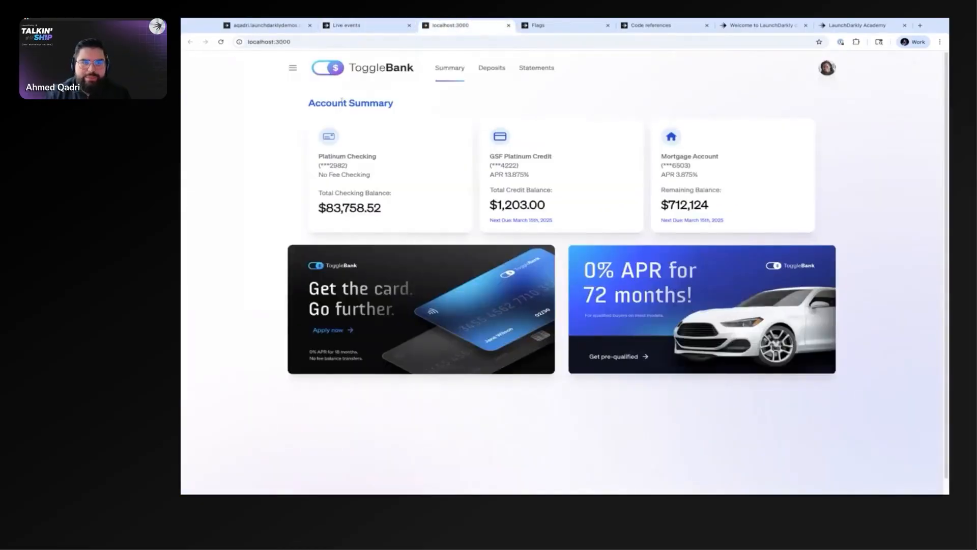
click(346, 25)
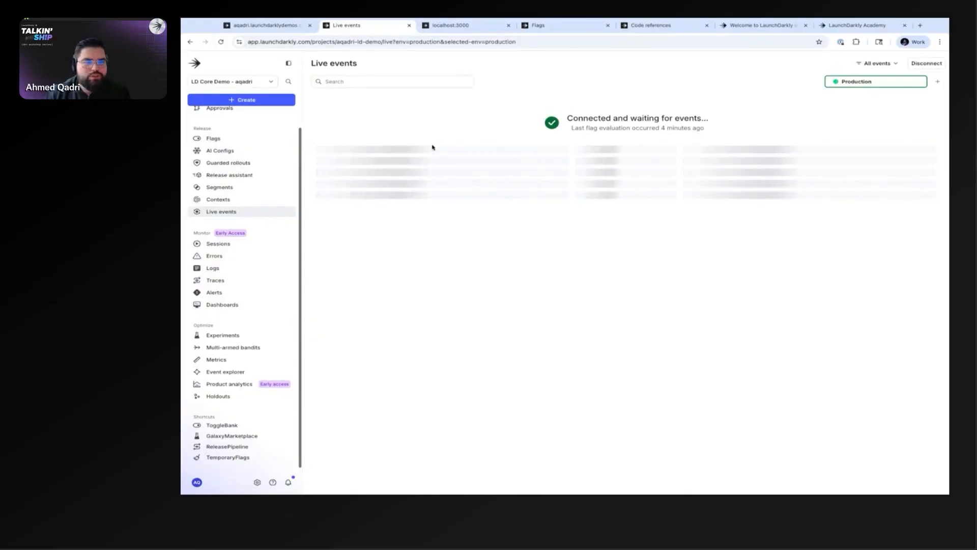
scroll(254, 191, up, 1)
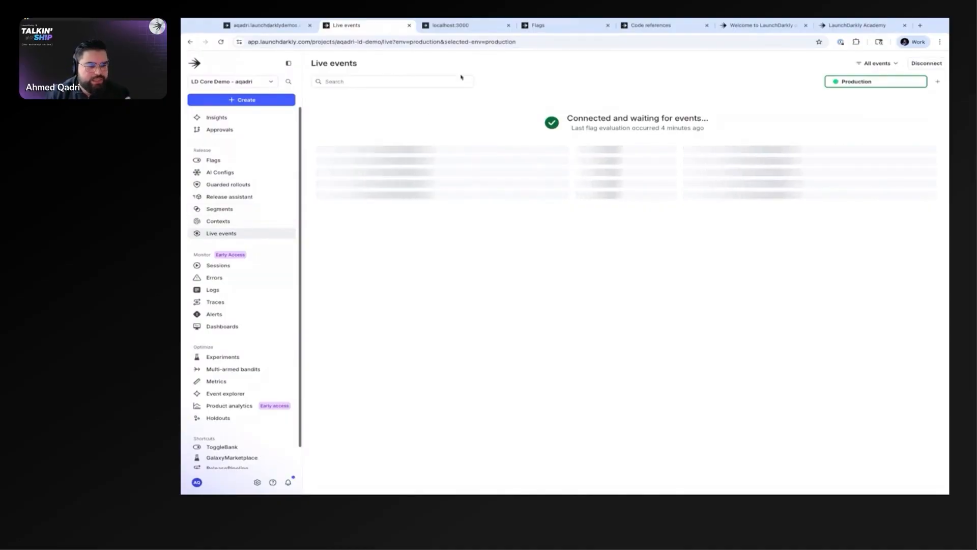
Step: Switch to the sandbox project's flag list and examine the archive readiness checks for the Sample feature flag
click(589, 32)
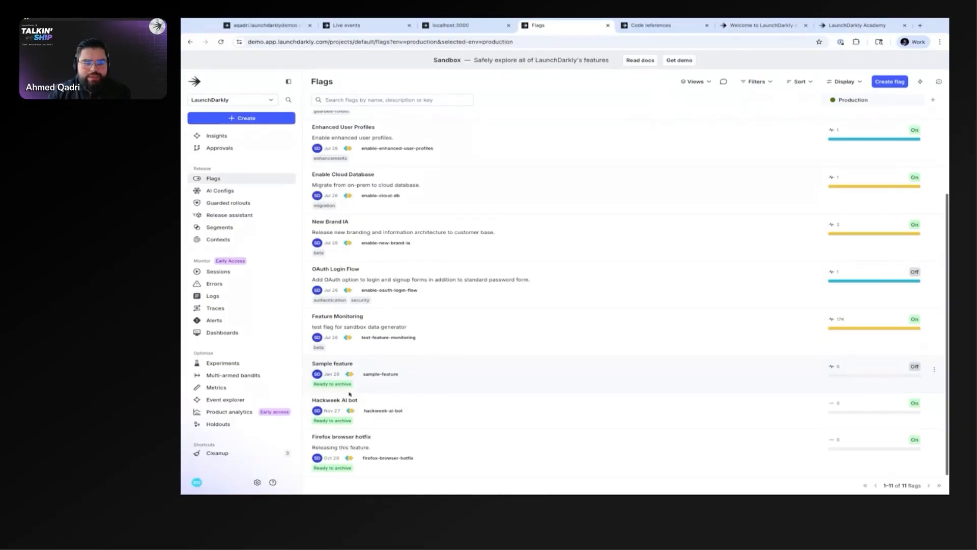
click(322, 385)
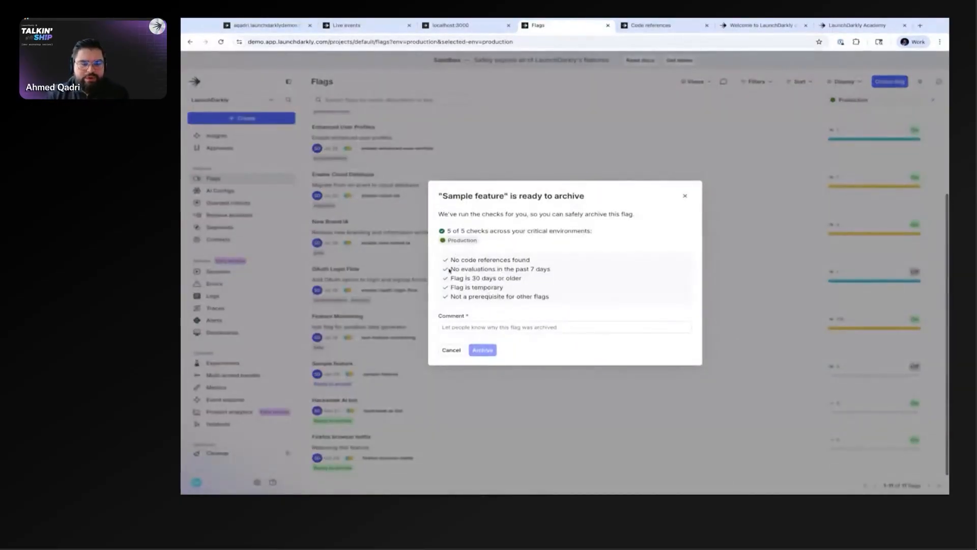
drag(450, 270, 550, 269)
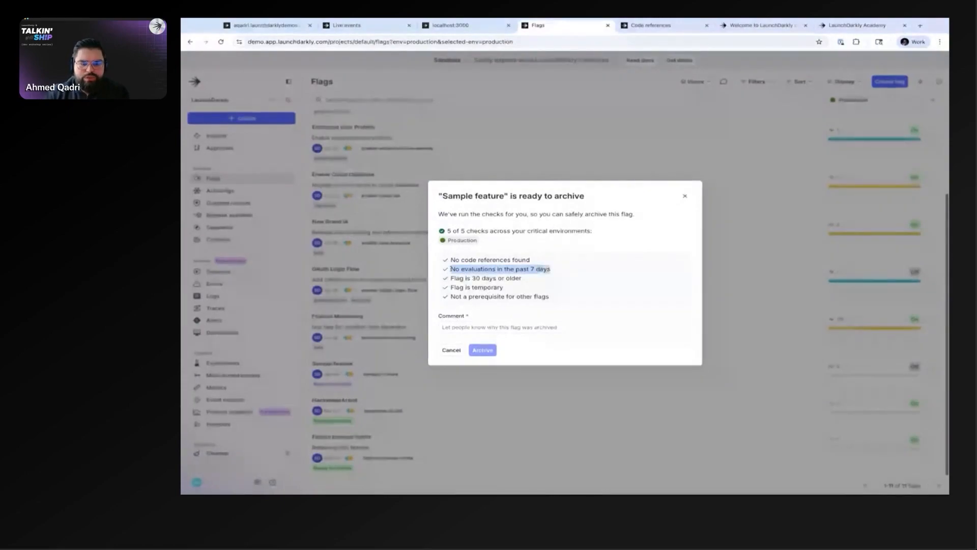
click(451, 261)
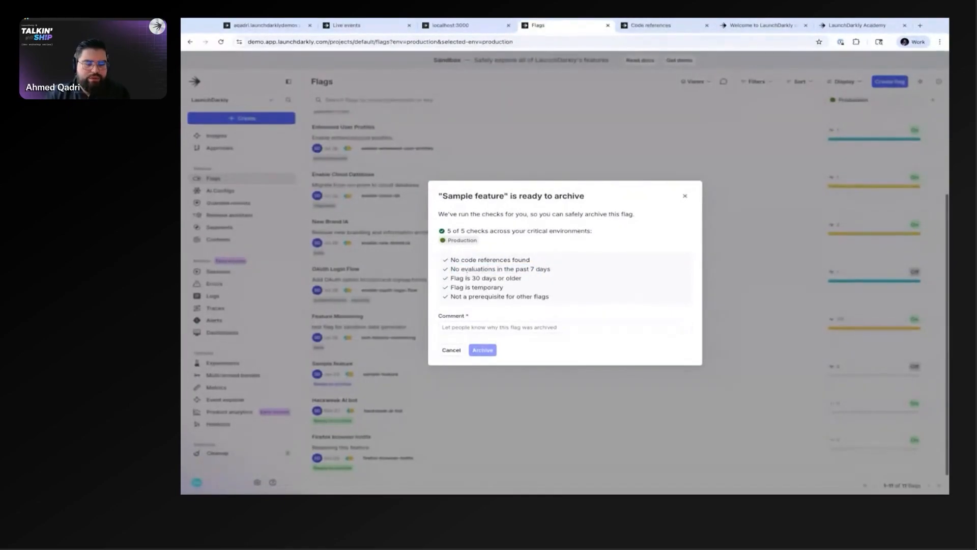
drag(451, 261, 550, 297)
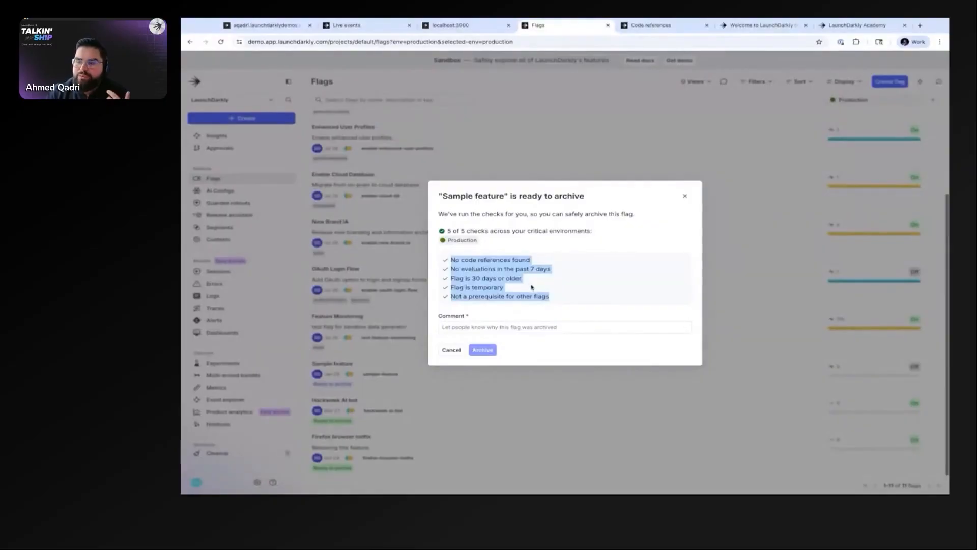
click(467, 326)
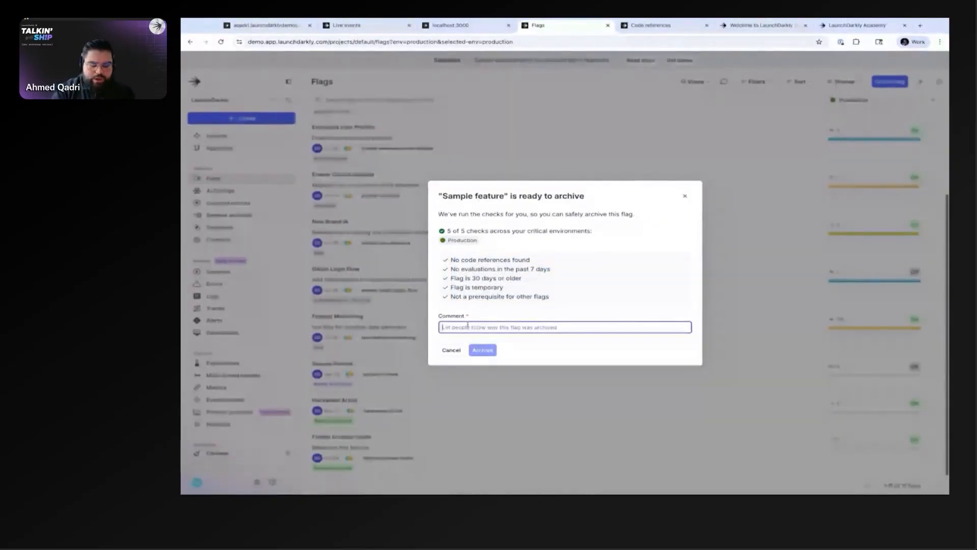
text(safe to dele)
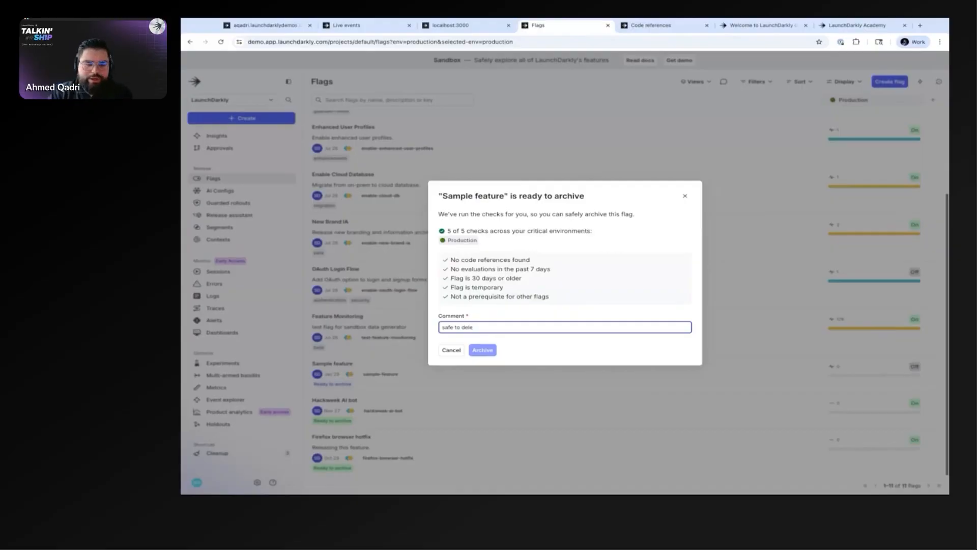
click(451, 261)
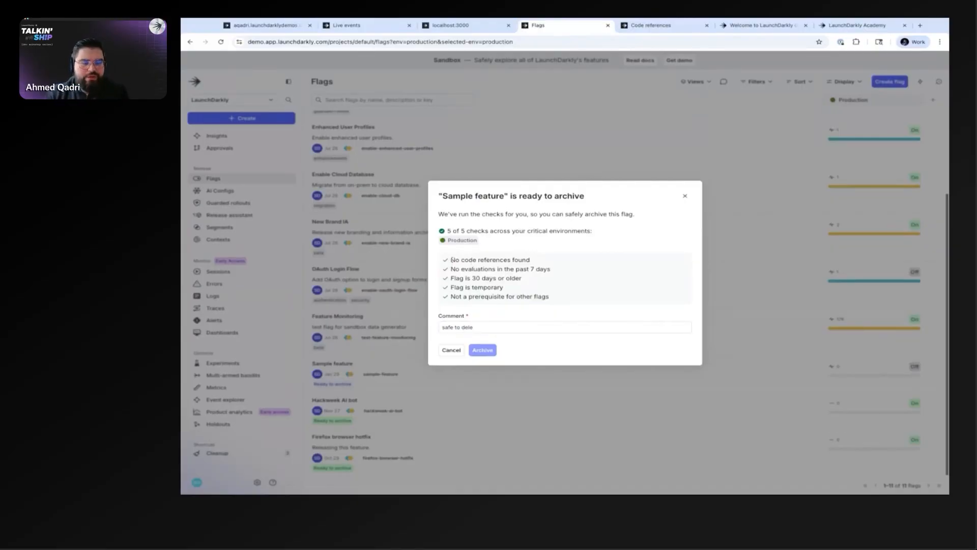
drag(452, 261, 529, 260)
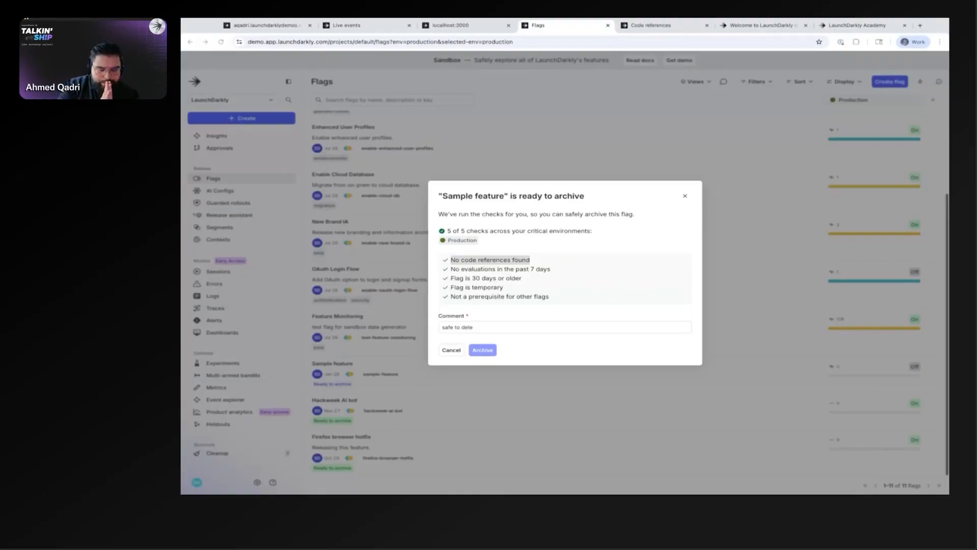
click(685, 196)
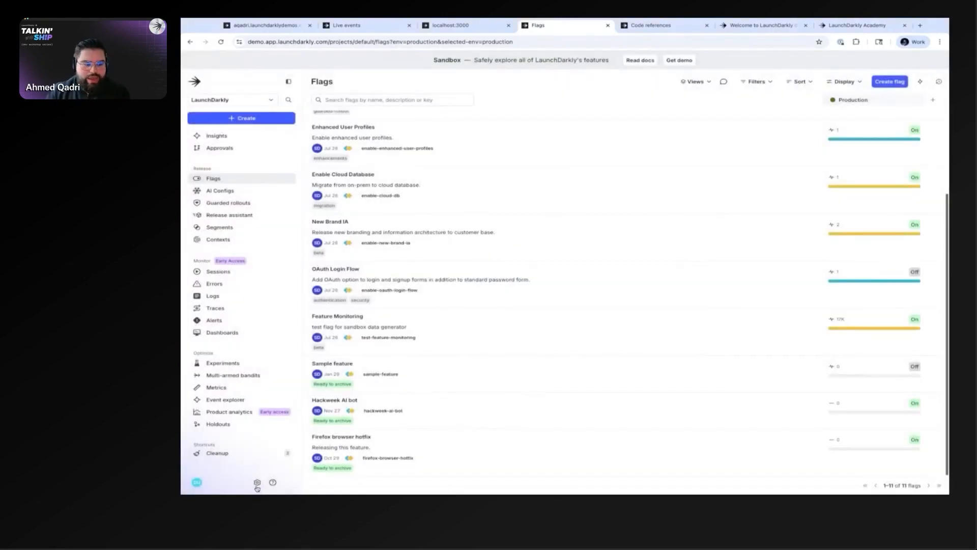
Step: Examine the Sandbox reader role's policy summary and JSON in the organization settings, and return to the project's flag list
click(257, 485)
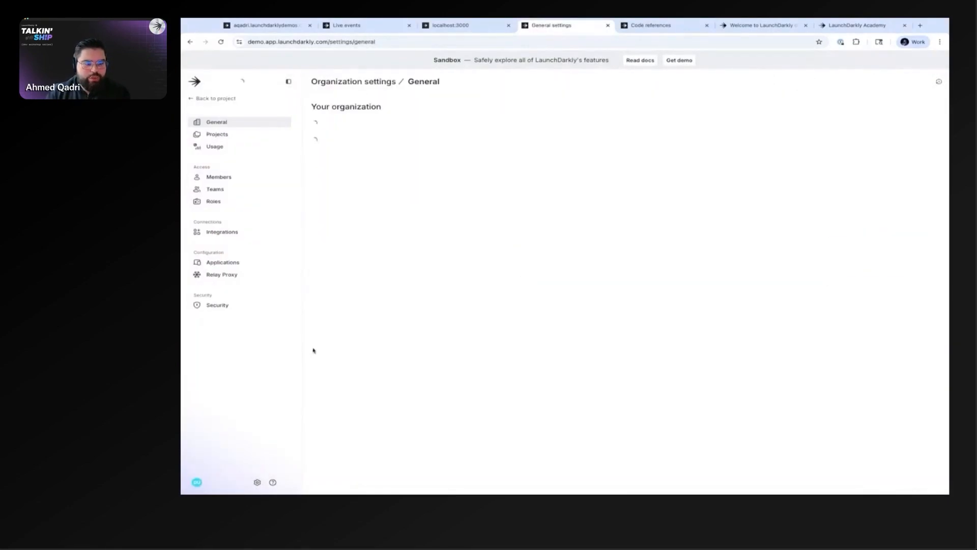
click(215, 202)
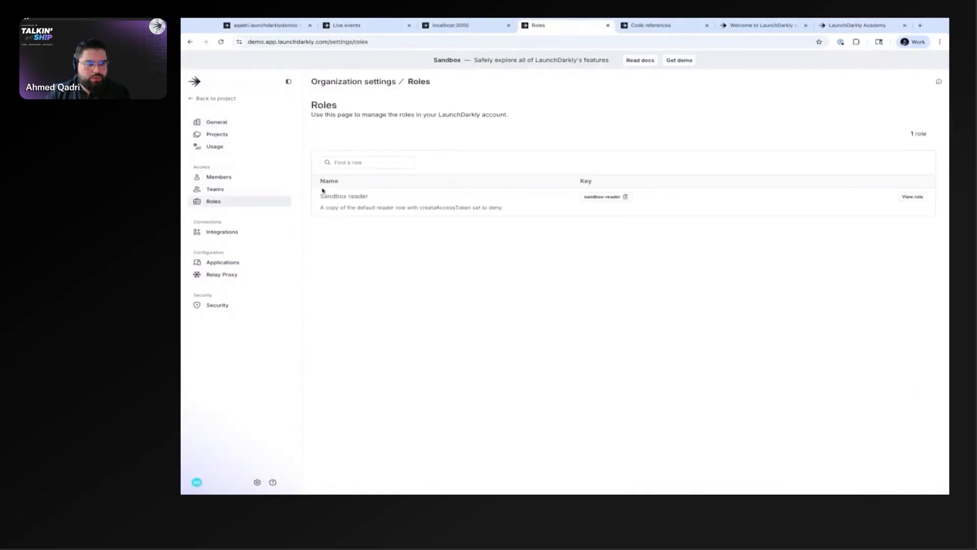
click(912, 197)
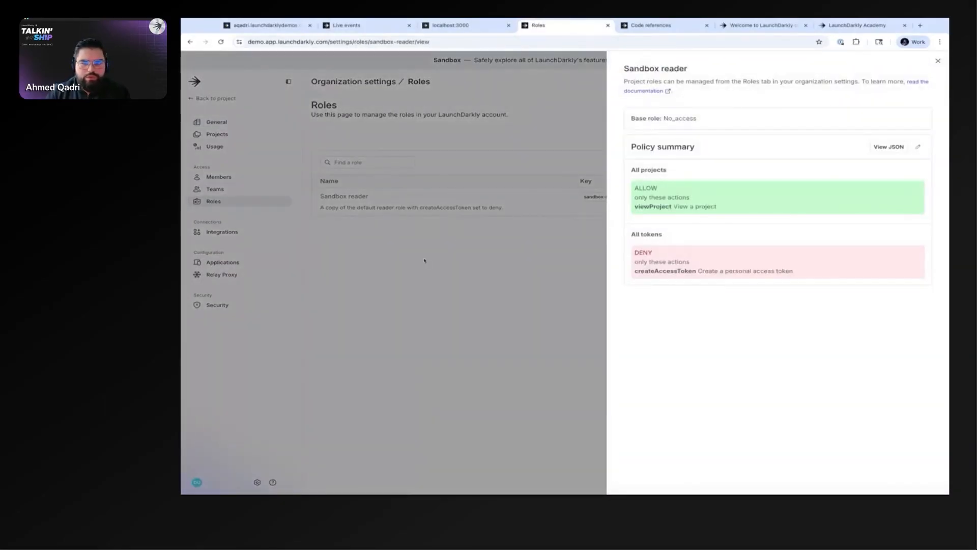
click(906, 146)
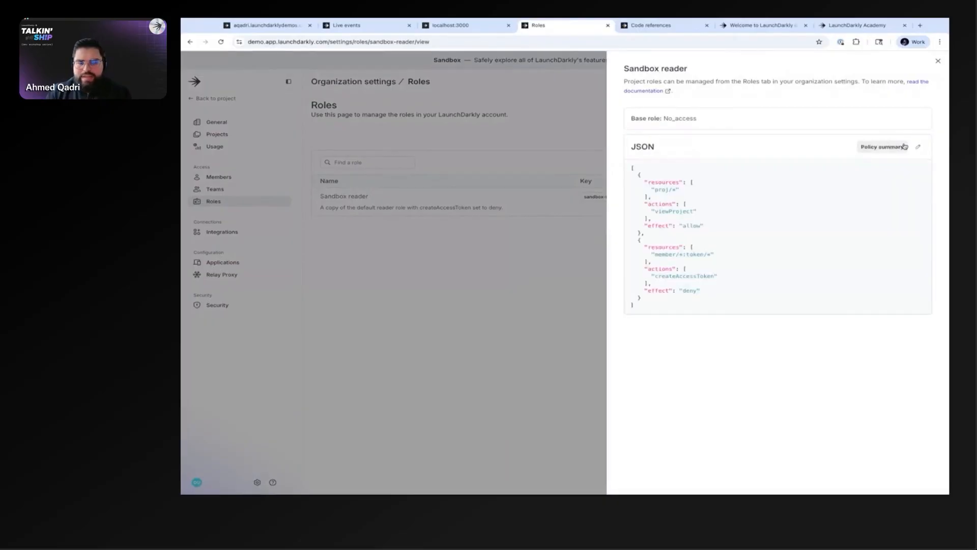
drag(632, 167, 664, 306)
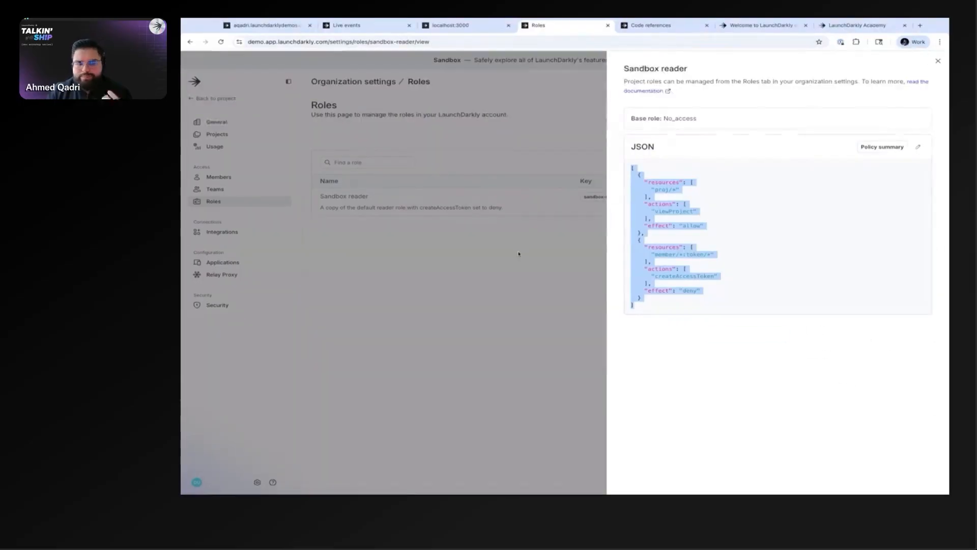
click(608, 209)
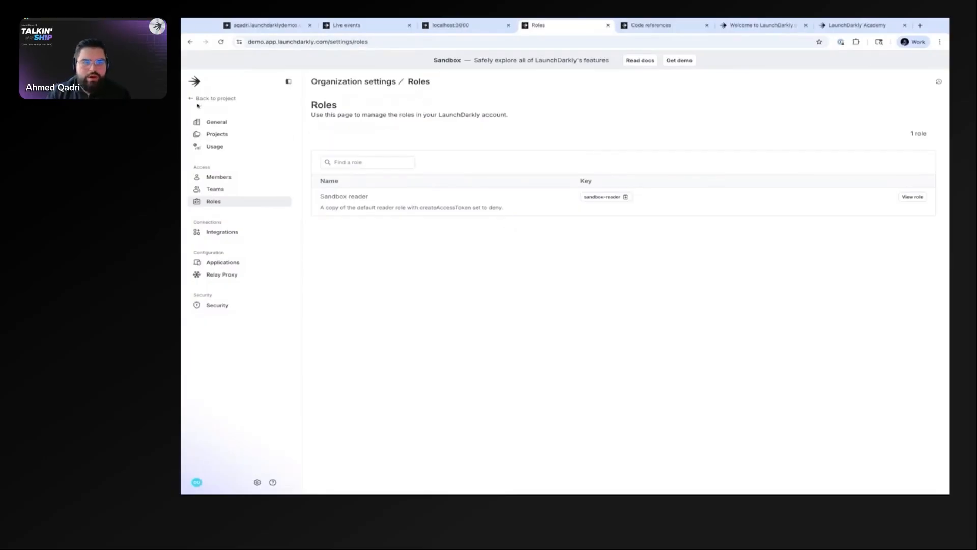
click(214, 98)
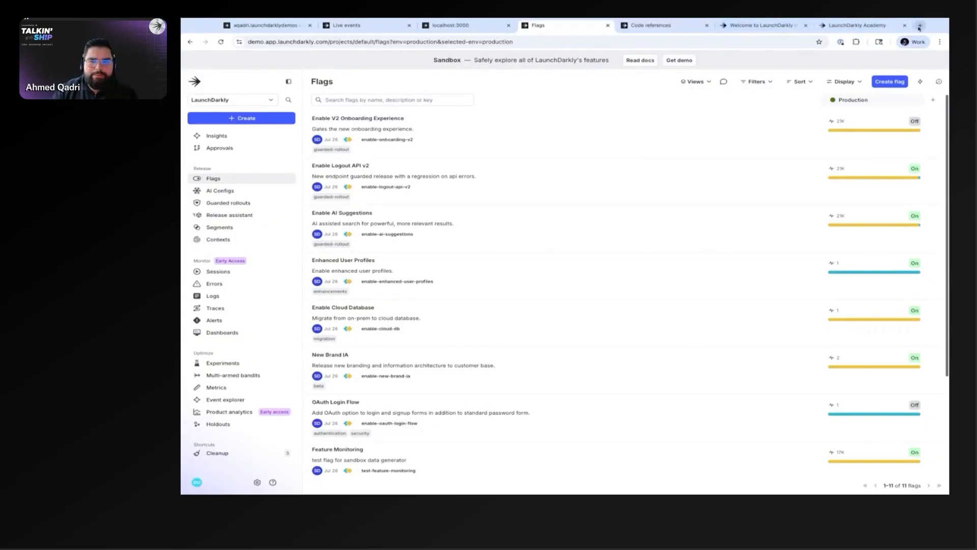
click(762, 25)
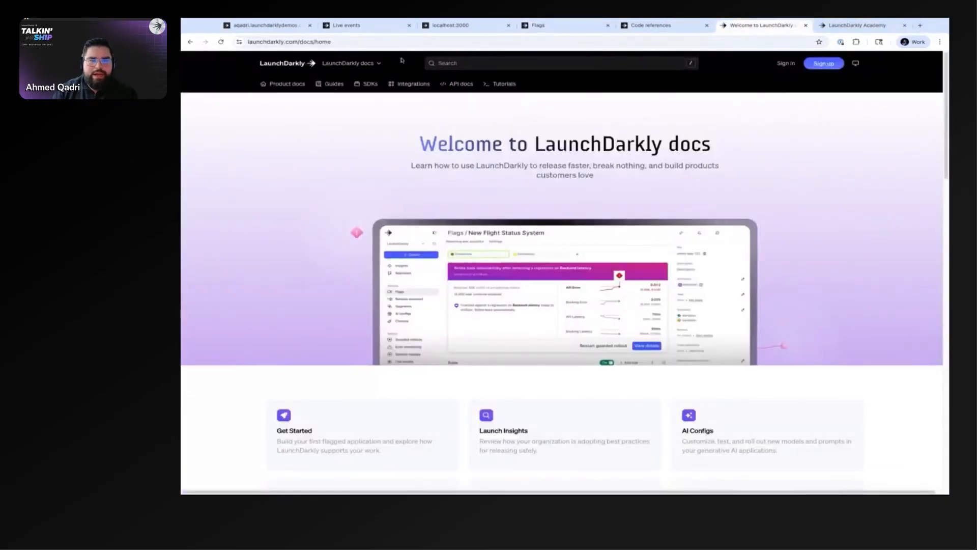
click(580, 29)
click(447, 26)
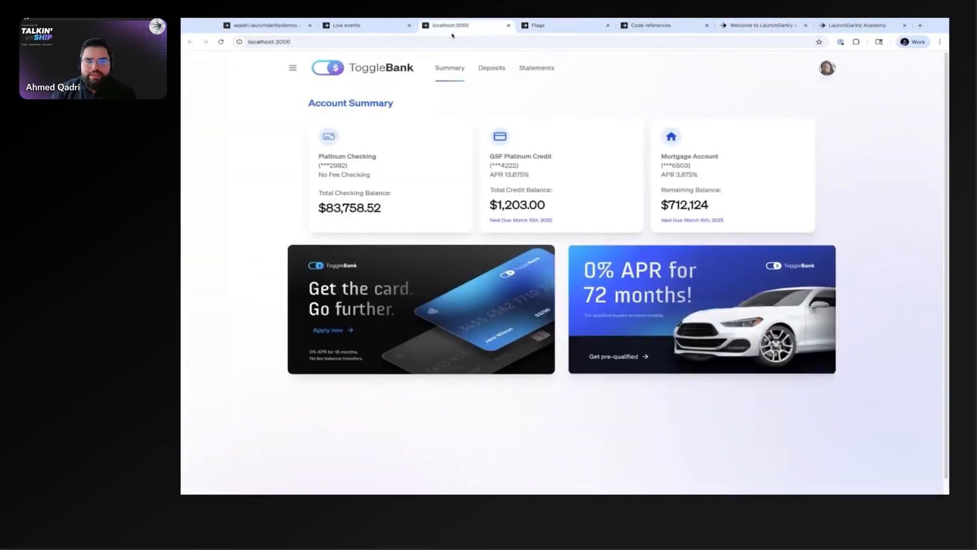
click(560, 26)
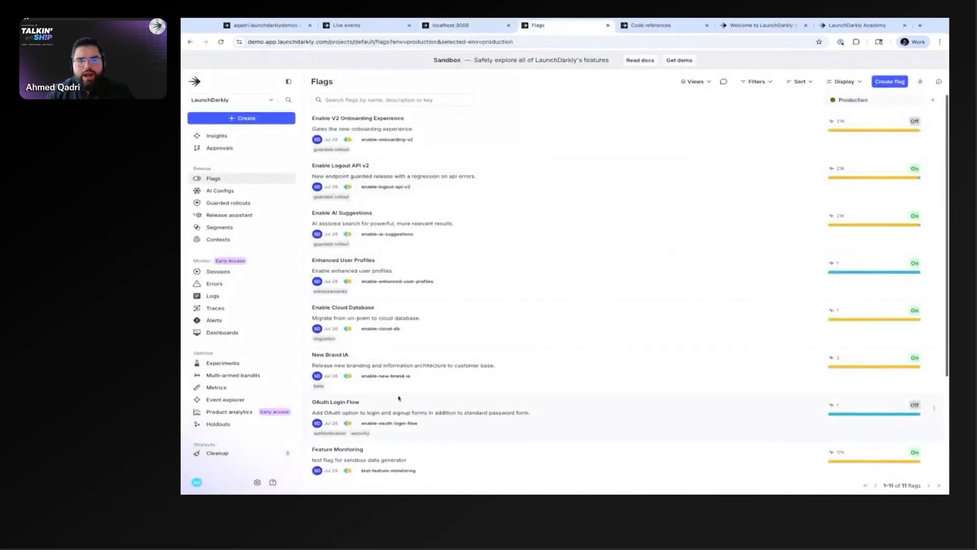
Step: Review the Sample feature flag's archive readiness checks again and dismiss them without archiving the flag
scroll(400, 397, down, 3)
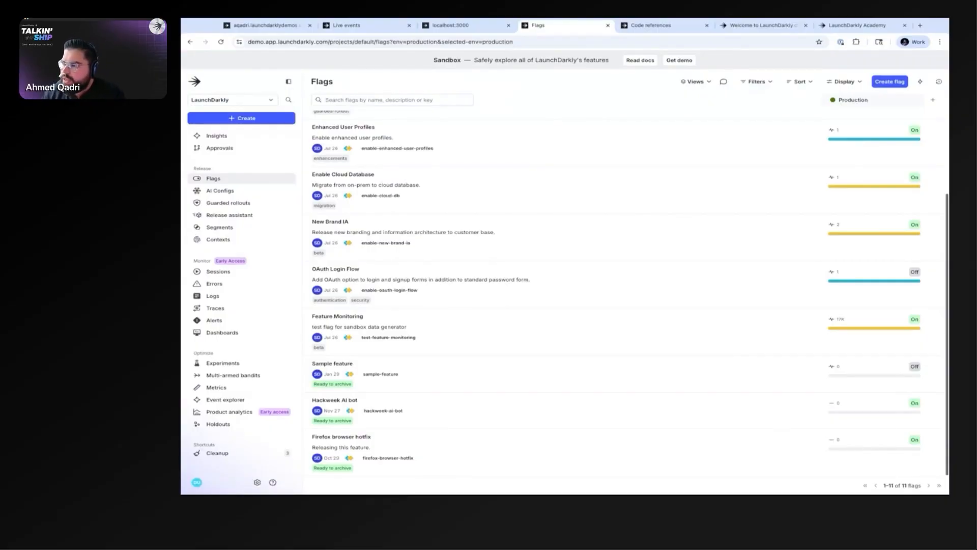
key(ctrl+Tab)
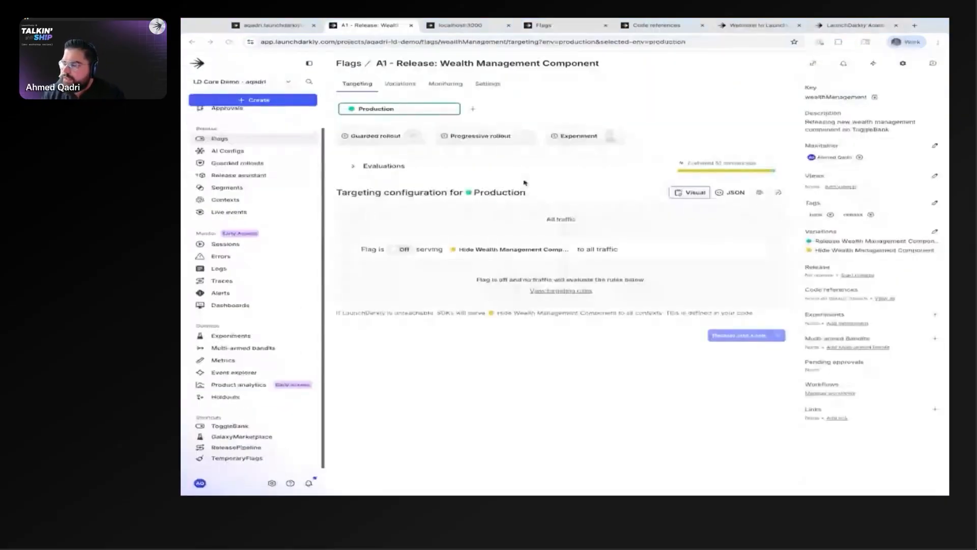
key(ctrl+shift+Tab)
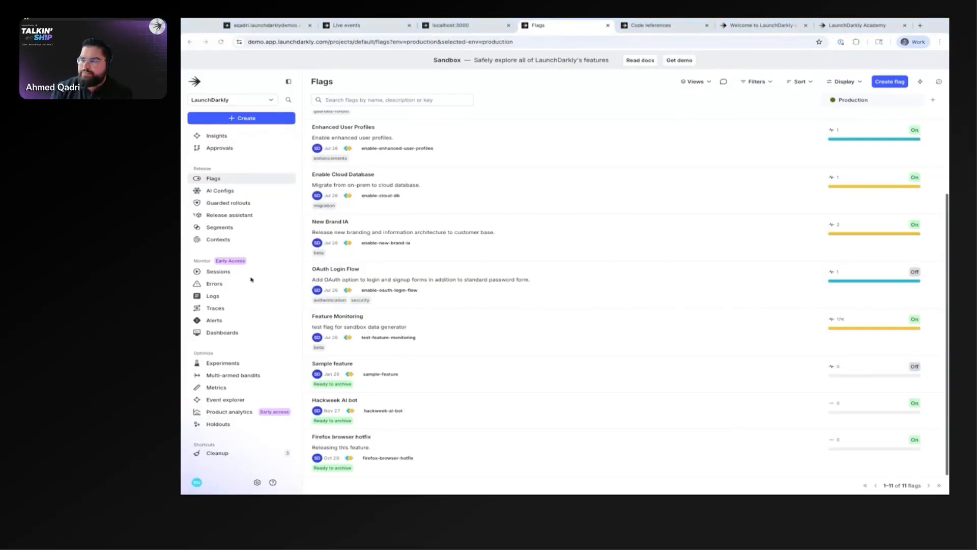
click(338, 384)
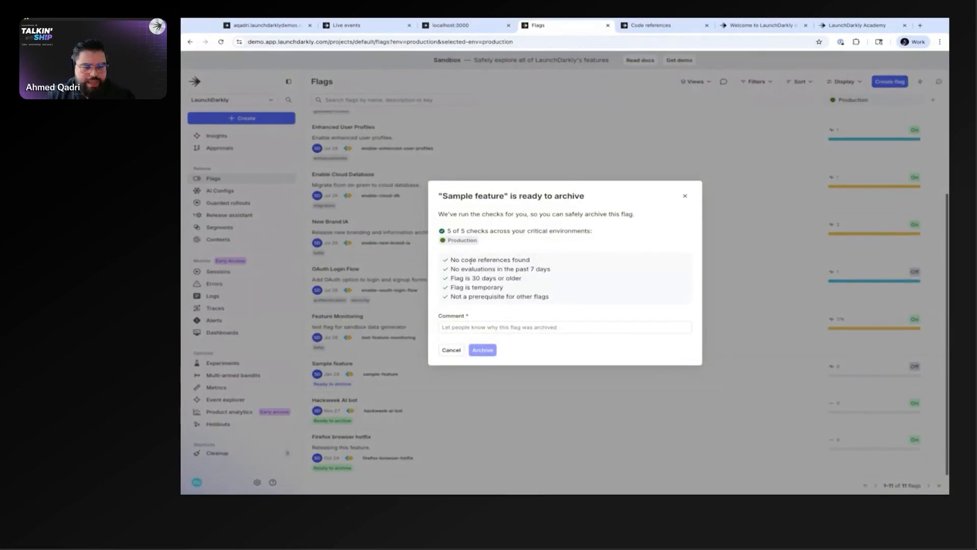
click(451, 350)
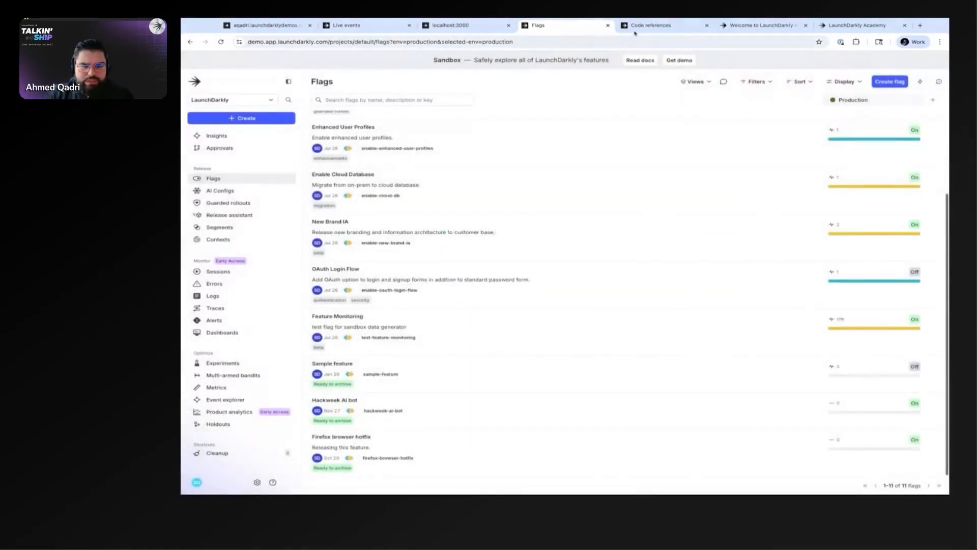
Step: Inspect the Enable AI Suggestions flag's code references in sandbox-sample-app and its enable-ai-suggestions line in page.tsx on GitHub
click(636, 29)
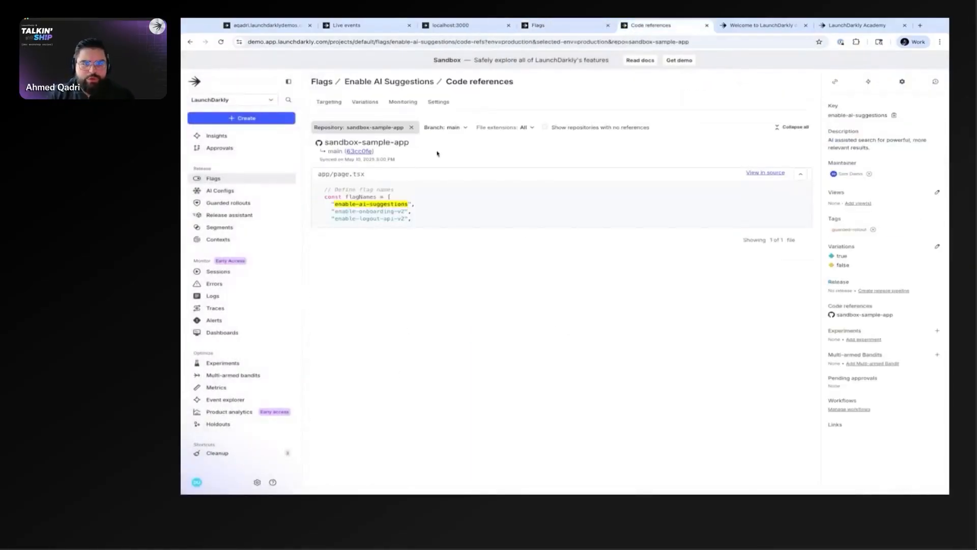
click(366, 83)
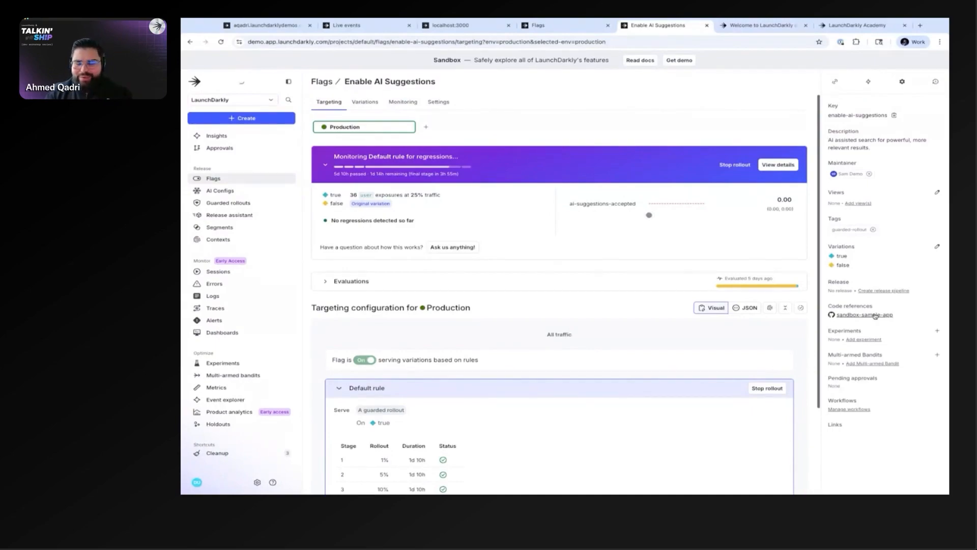
click(875, 315)
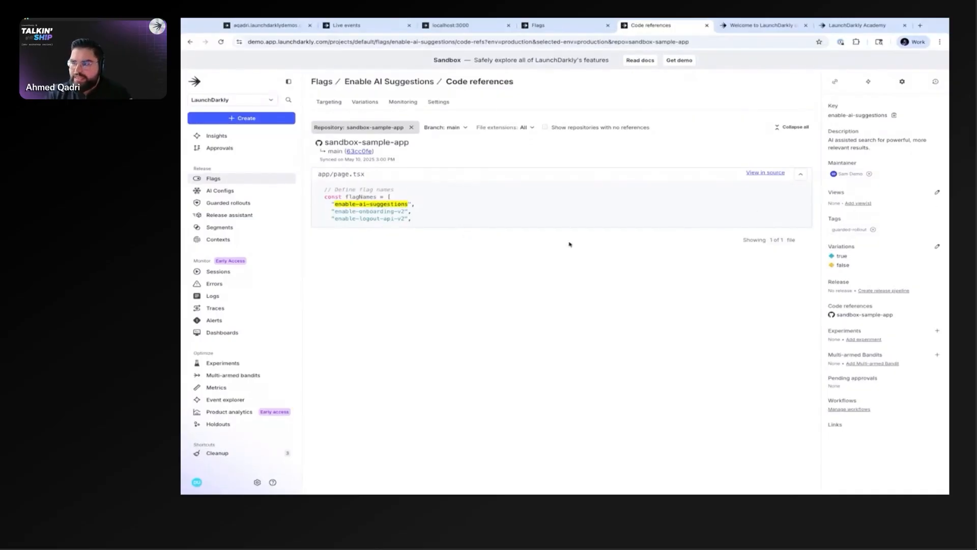
click(768, 174)
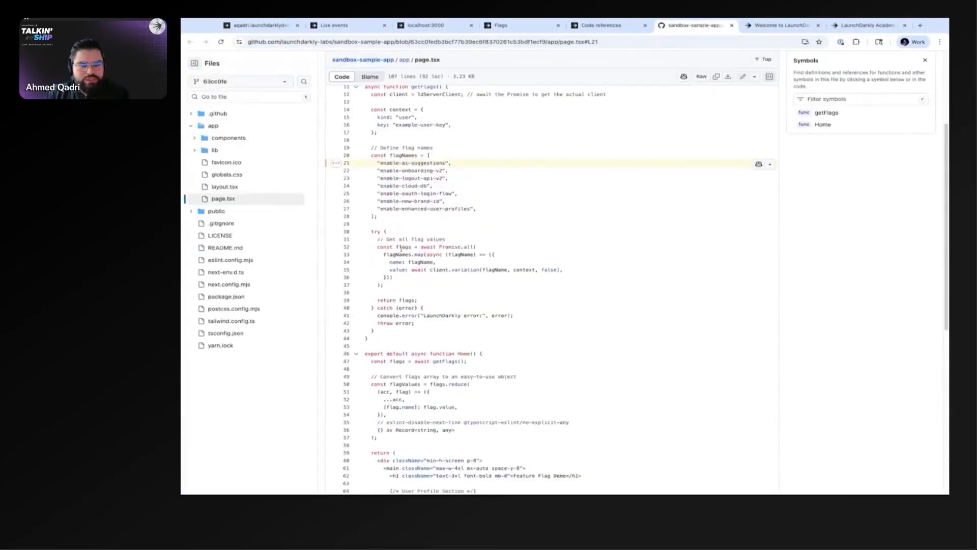
drag(375, 168, 370, 164)
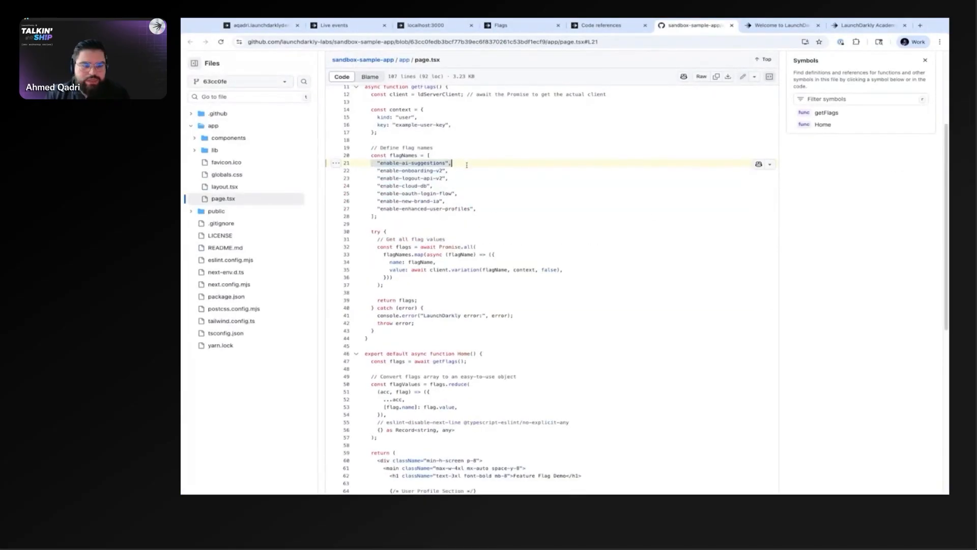
key(ctrl+shift+Tab)
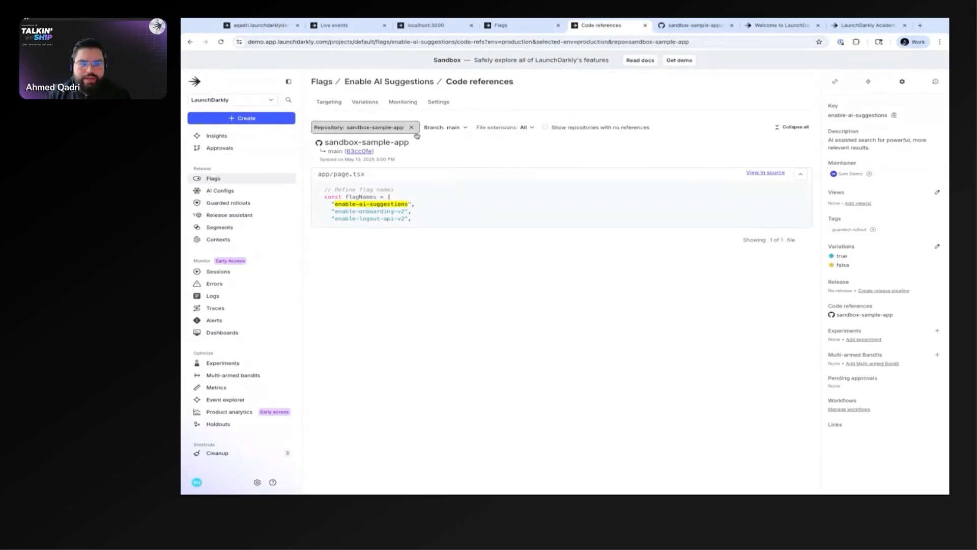
click(687, 25)
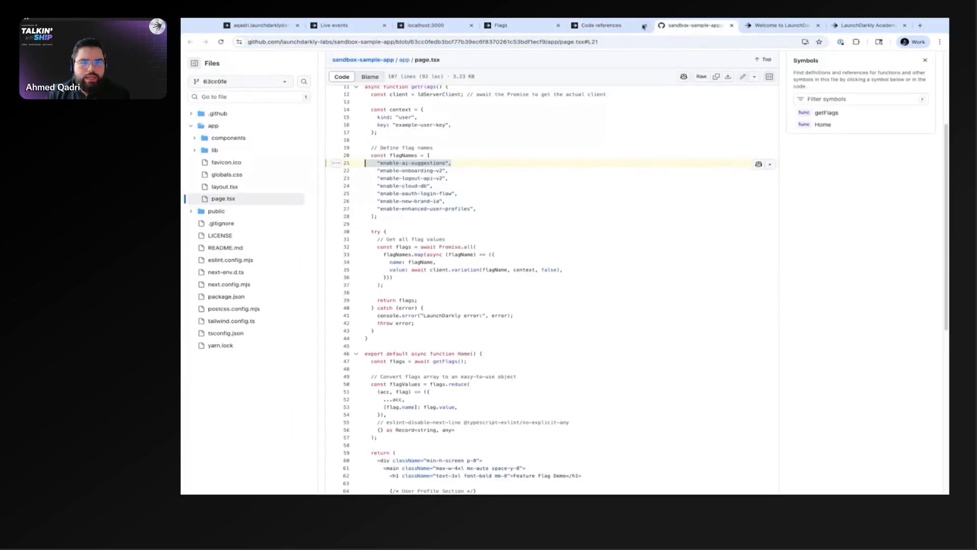
click(769, 26)
click(686, 26)
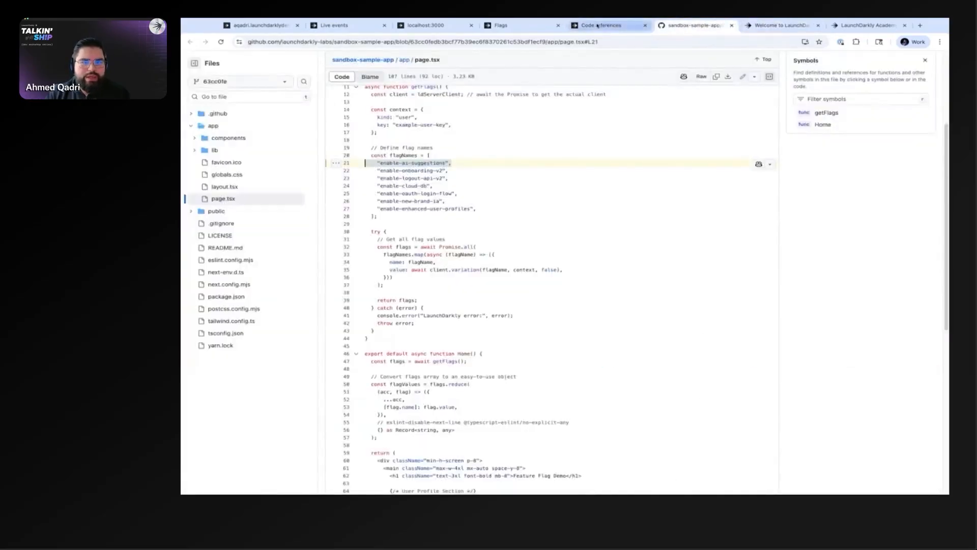
click(598, 25)
Step: Switch to the LaunchDarkly docs home page and look over the available client-side and server-side SDKs
click(781, 25)
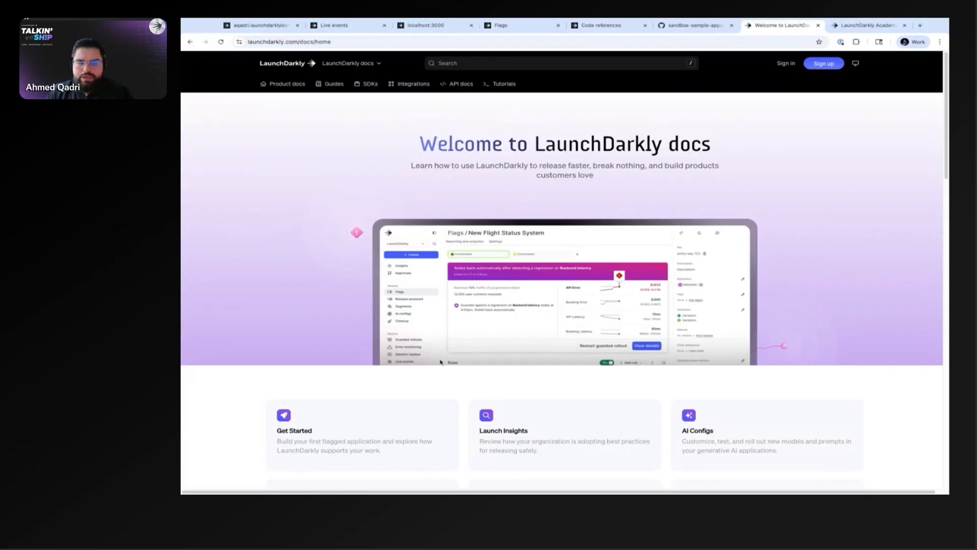
scroll(422, 236, down, 7)
scroll(422, 236, up, 3)
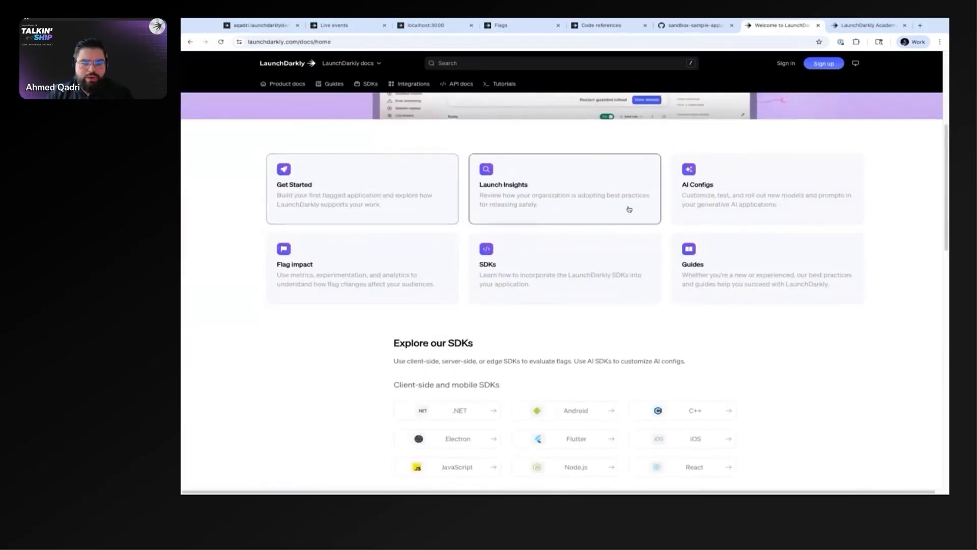
scroll(407, 245, down, 4)
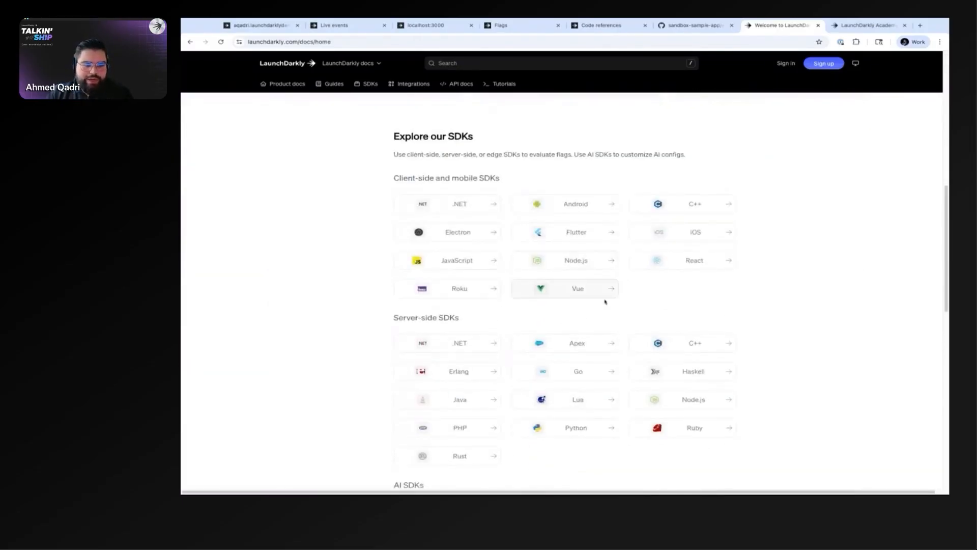
scroll(585, 301, down, 2)
scroll(361, 298, up, 2)
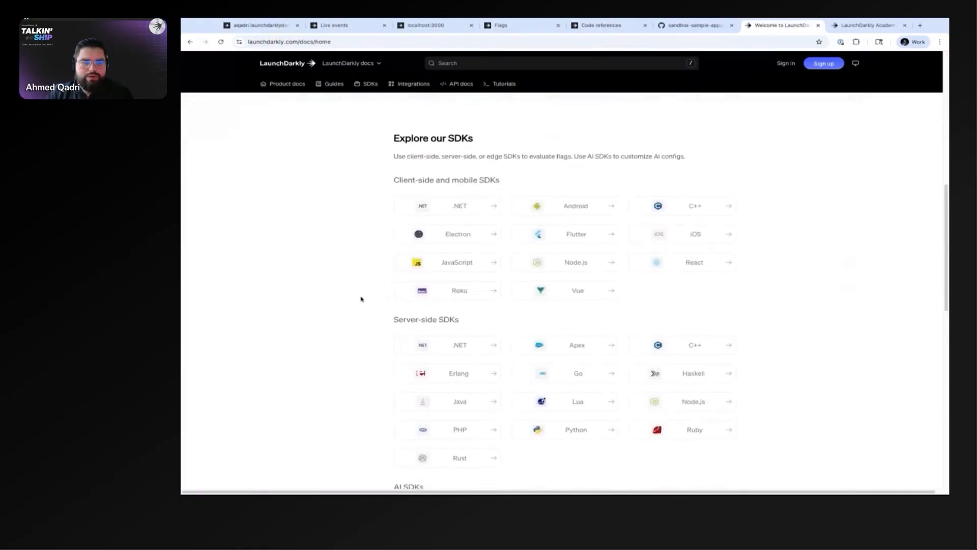
Step: Open the client-side JavaScript SDK reference and read its sections on installing the SDK and initializing the client
click(450, 266)
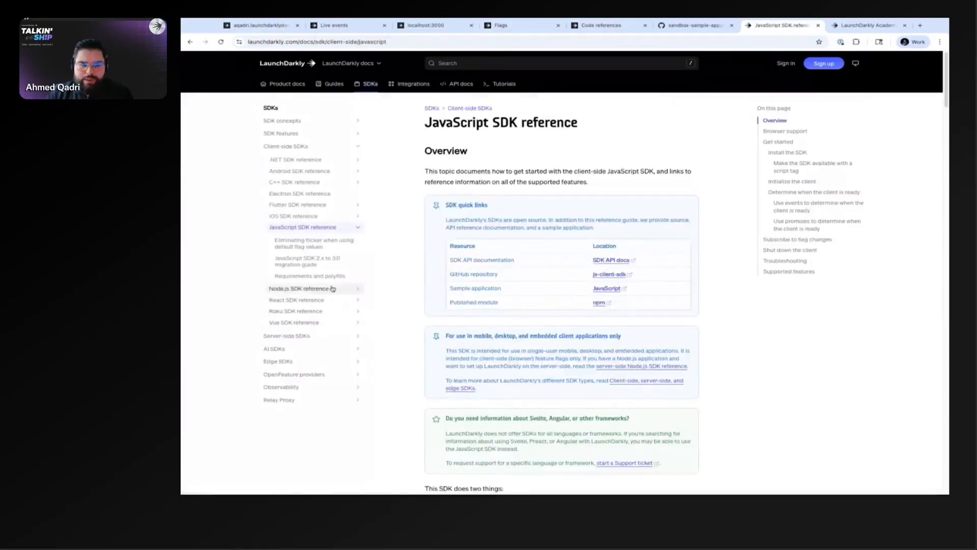
scroll(408, 314, down, 10)
scroll(407, 313, down, 6)
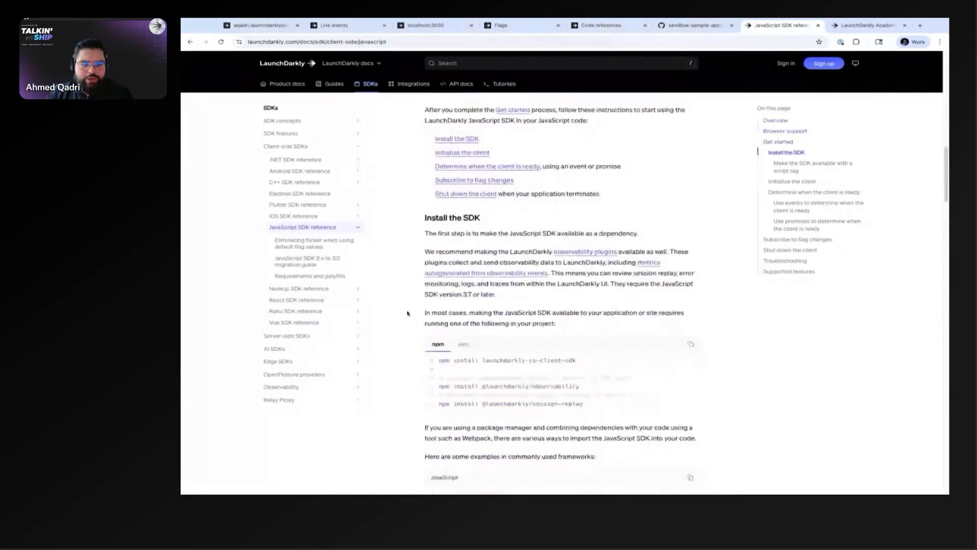
drag(433, 205, 499, 250)
click(499, 254)
scroll(411, 271, down, 4)
scroll(411, 271, down, 10)
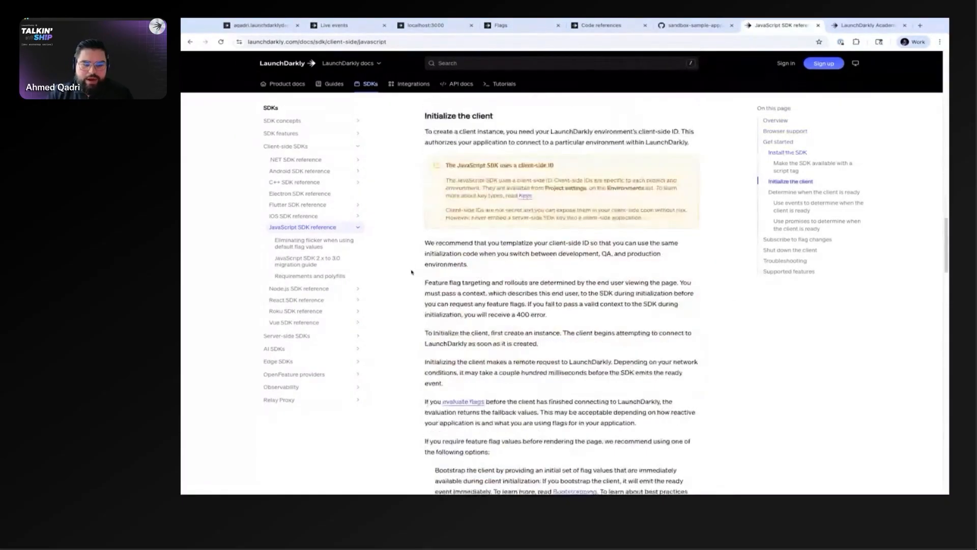
Step: Leave the JavaScript SDK reference and open the Guides overview in the LaunchDarkly docs
scroll(412, 271, up, 7)
scroll(412, 271, up, 15)
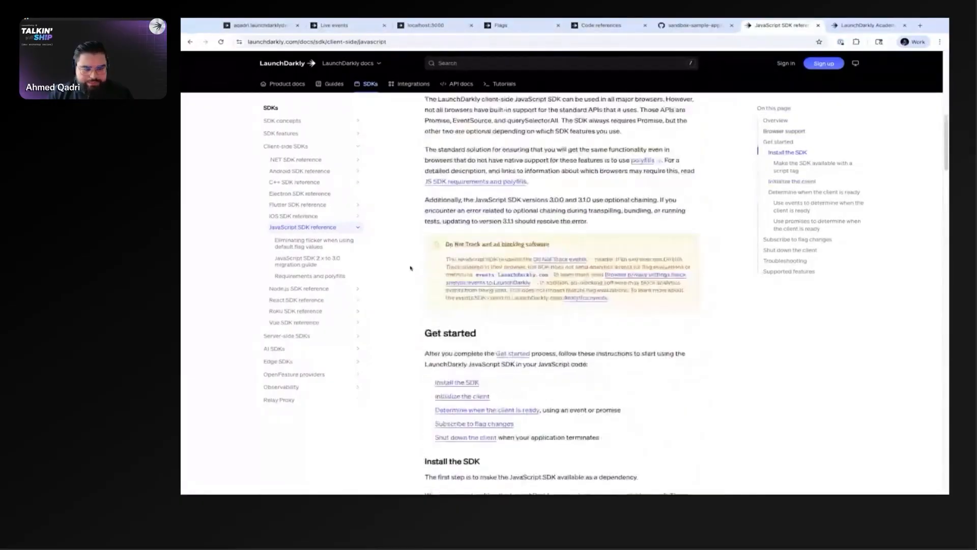
click(331, 87)
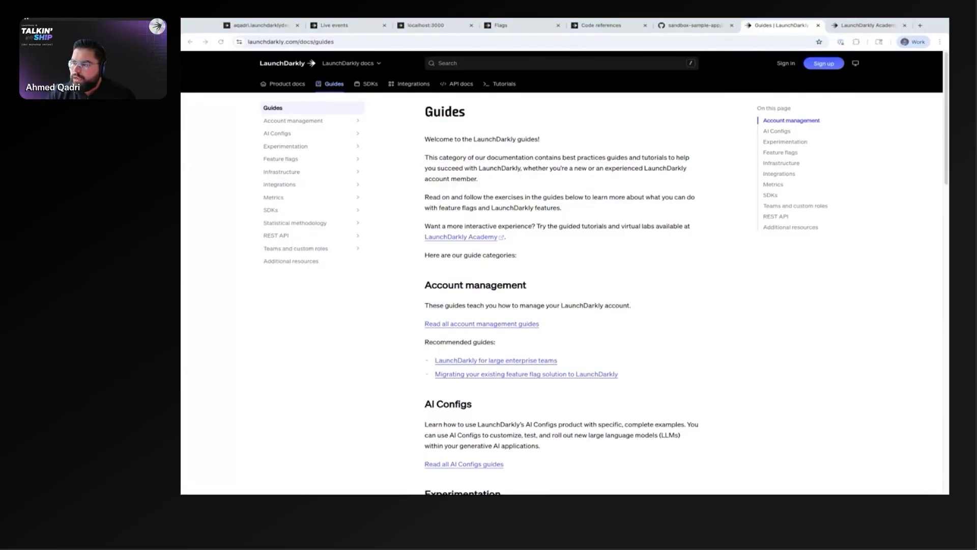
click(400, 211)
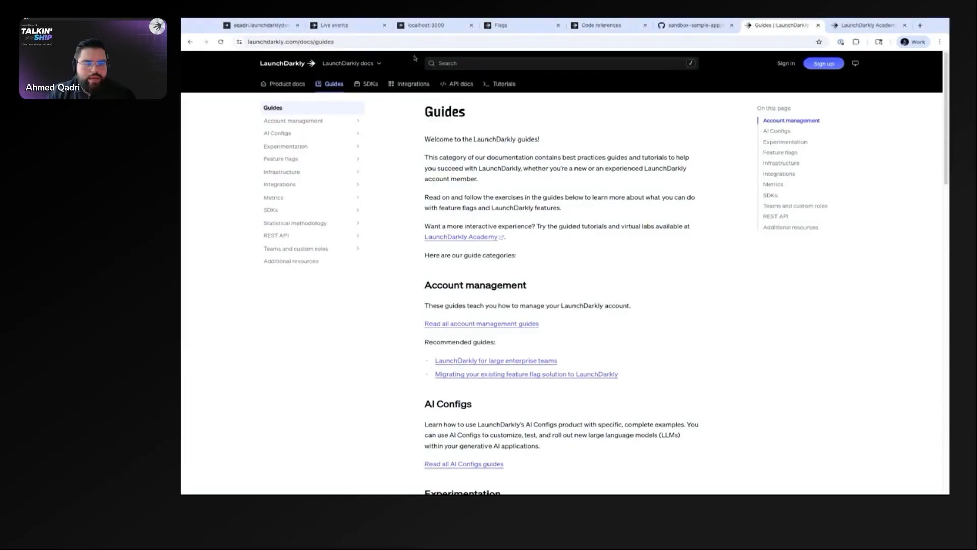
Step: Open the Create a feature flag endpoint reference in the feature flags section of the REST API docs
click(461, 84)
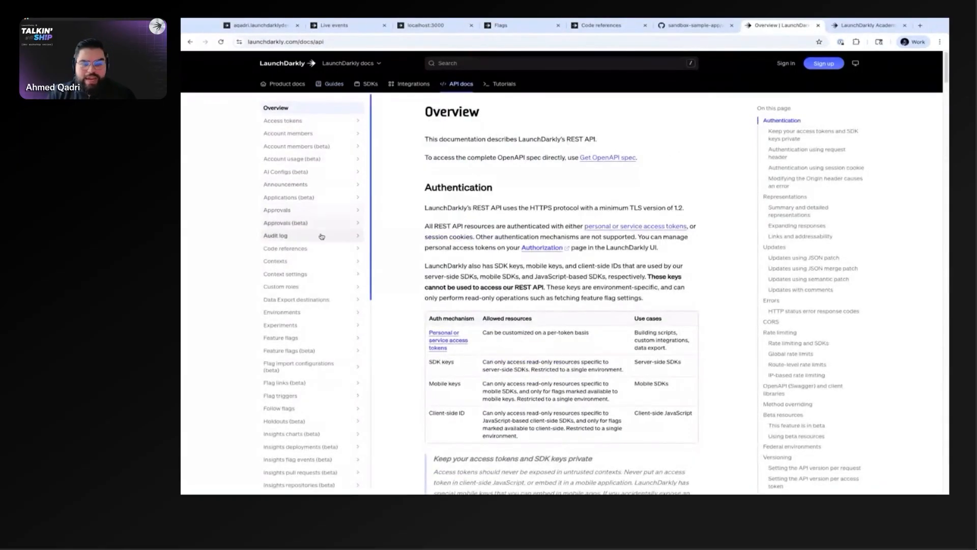
click(293, 339)
scroll(305, 358, down, 3)
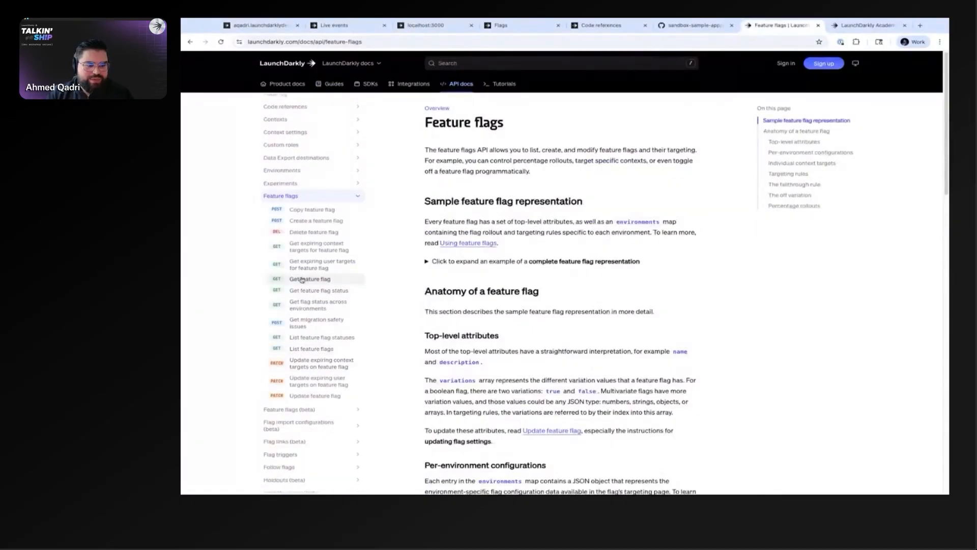
click(310, 220)
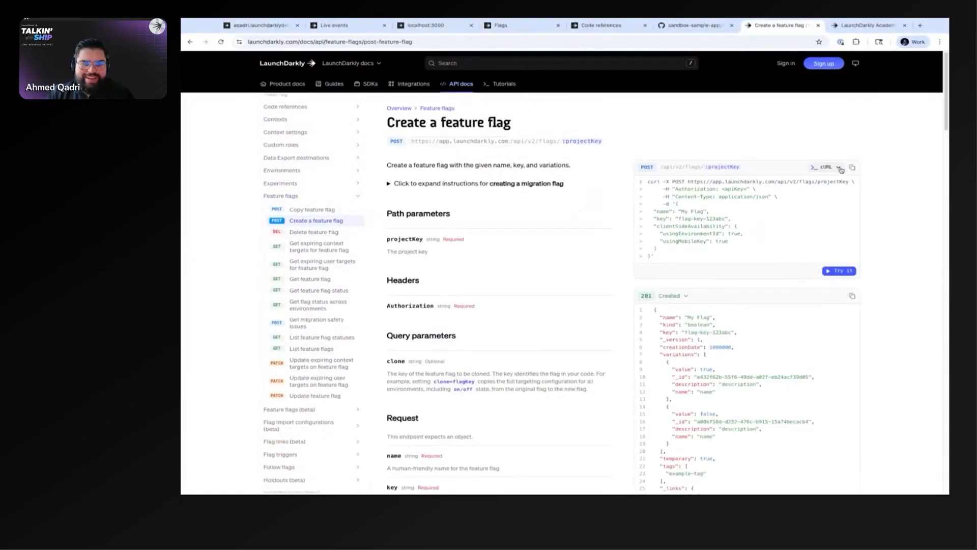
Step: Open the interactive request explorer for the Create a feature flag endpoint and examine its apiKey, projectKey and body parameters
click(848, 272)
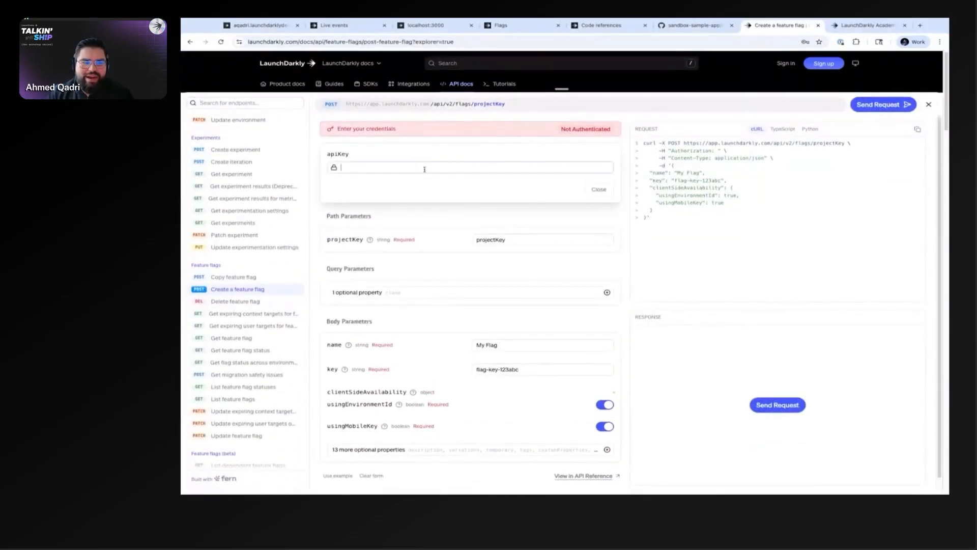
click(517, 240)
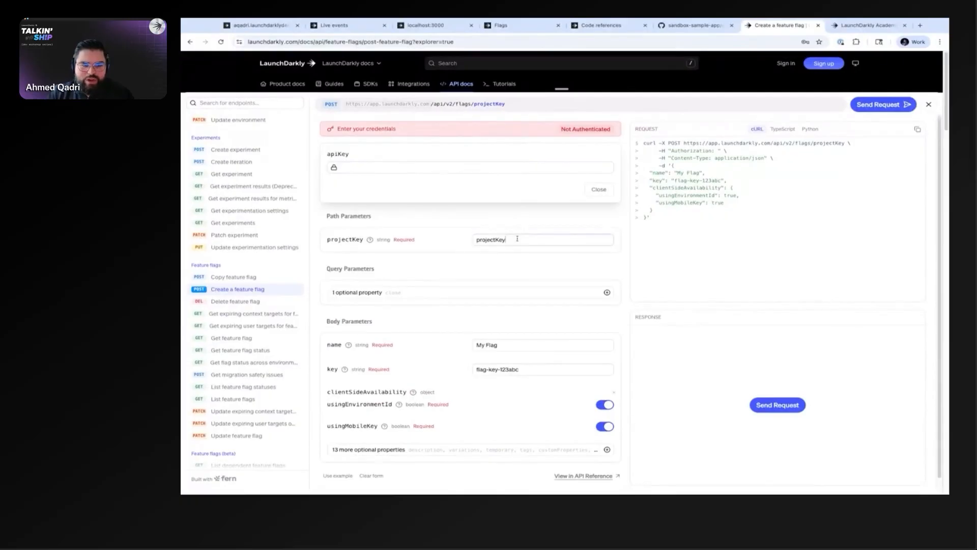
double_click(491, 240)
scroll(496, 317, down, 1)
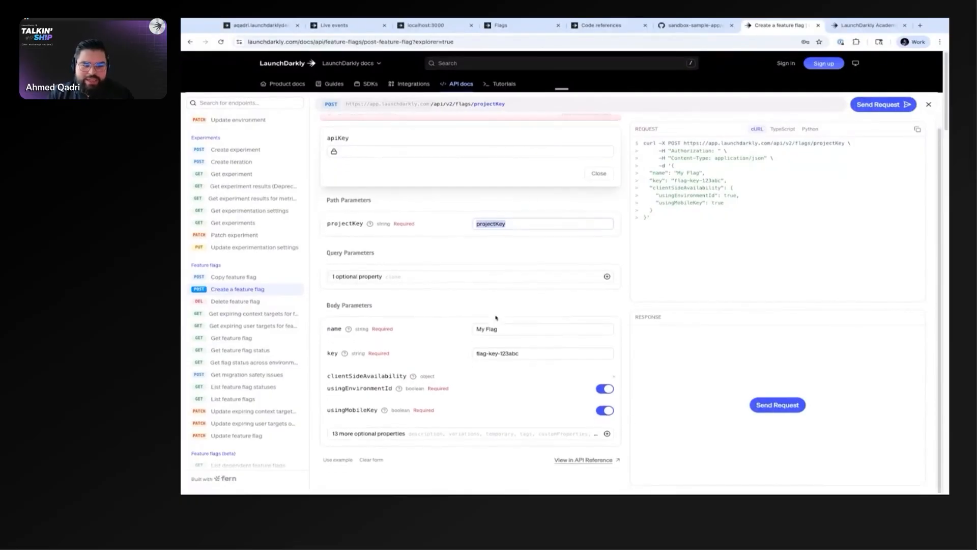
Step: Highlight the cURL request for creating a flag and compare it with the TypeScript version, ending back on cURL
drag(734, 231, 645, 151)
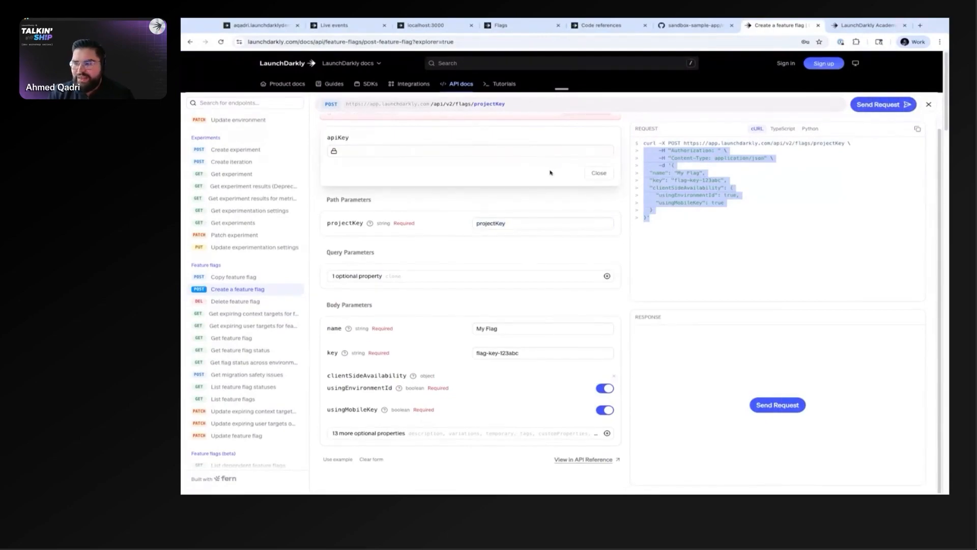
key(super+grave)
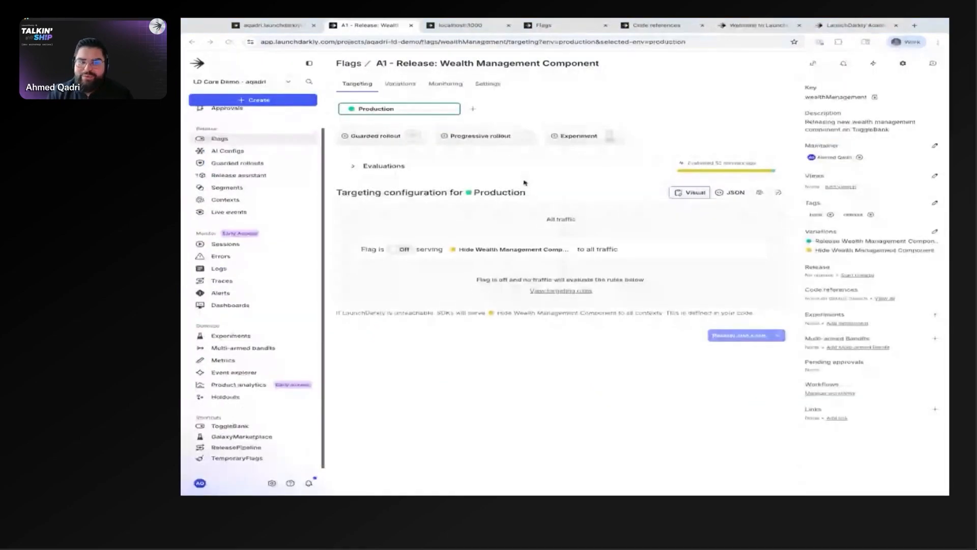
key(super+grave)
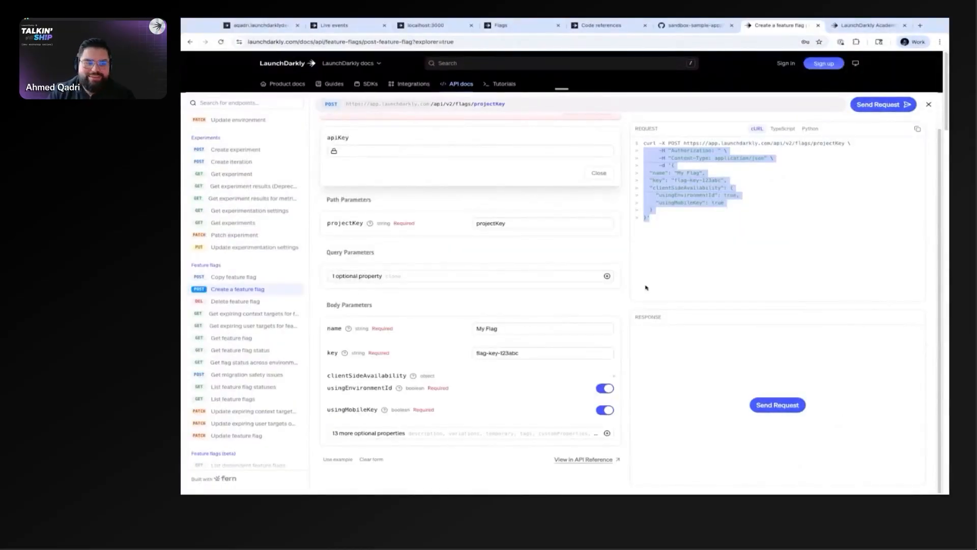
scroll(367, 234, up, 1)
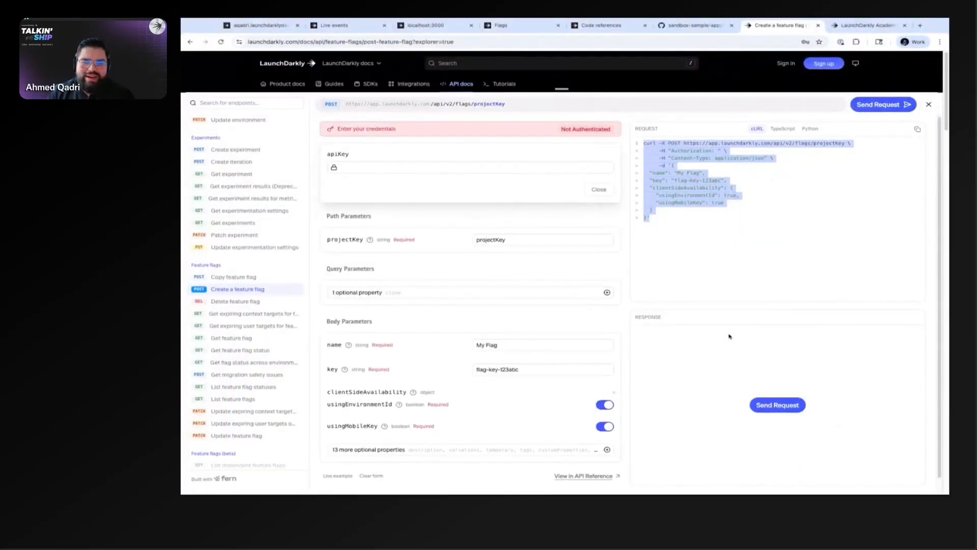
click(784, 130)
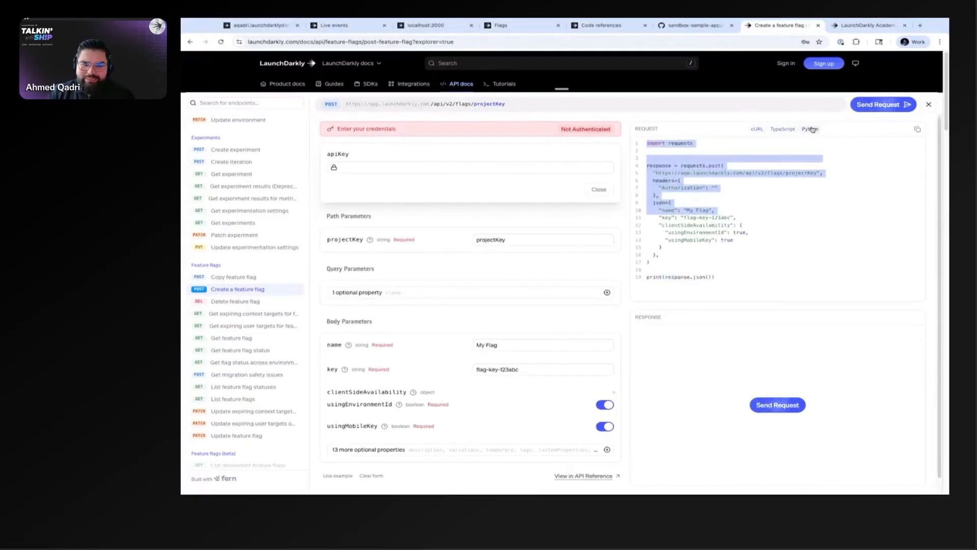
click(756, 130)
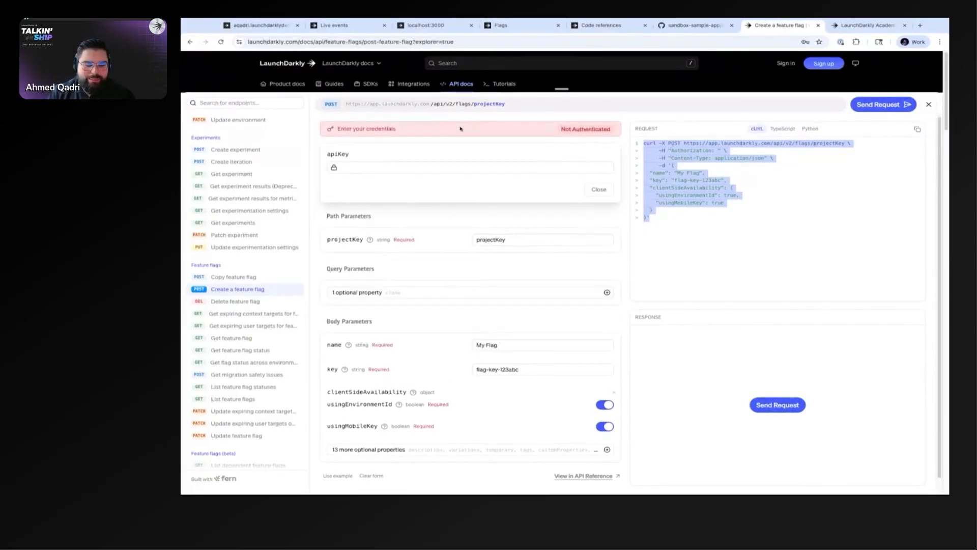
Step: Leave the API explorer through Tutorials and open the product docs' Get started page
click(506, 84)
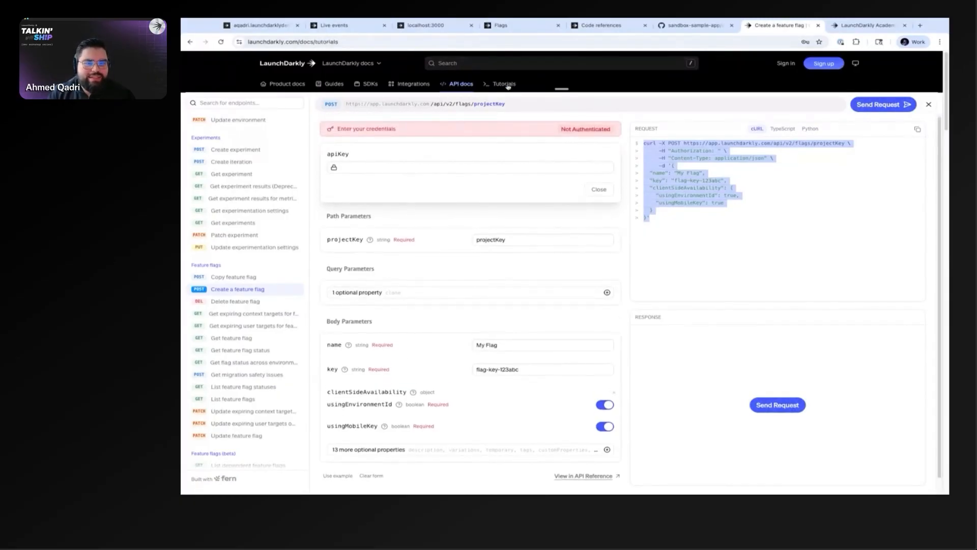
click(286, 84)
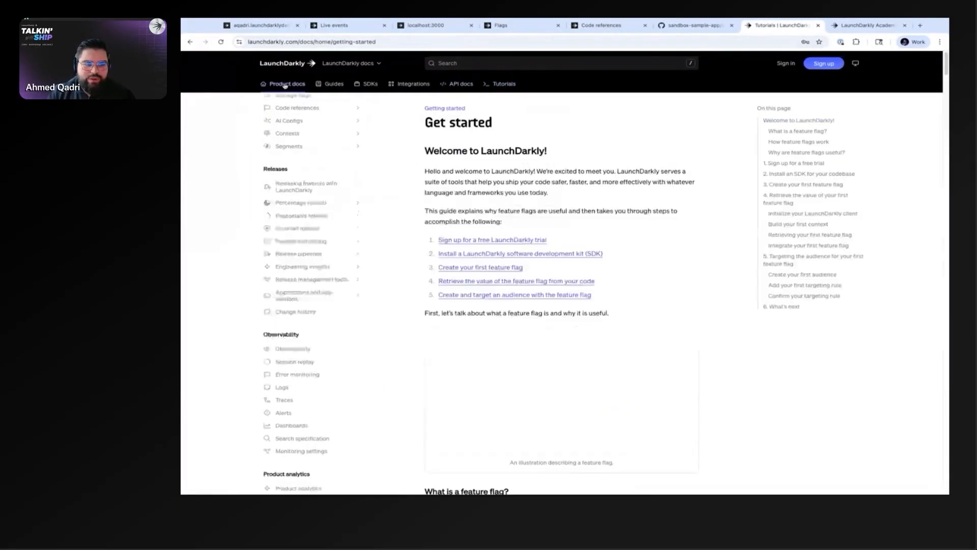
Step: Switch to the sandbox project's flag list and open the Enhanced User Profiles flag's targeting configuration
click(514, 25)
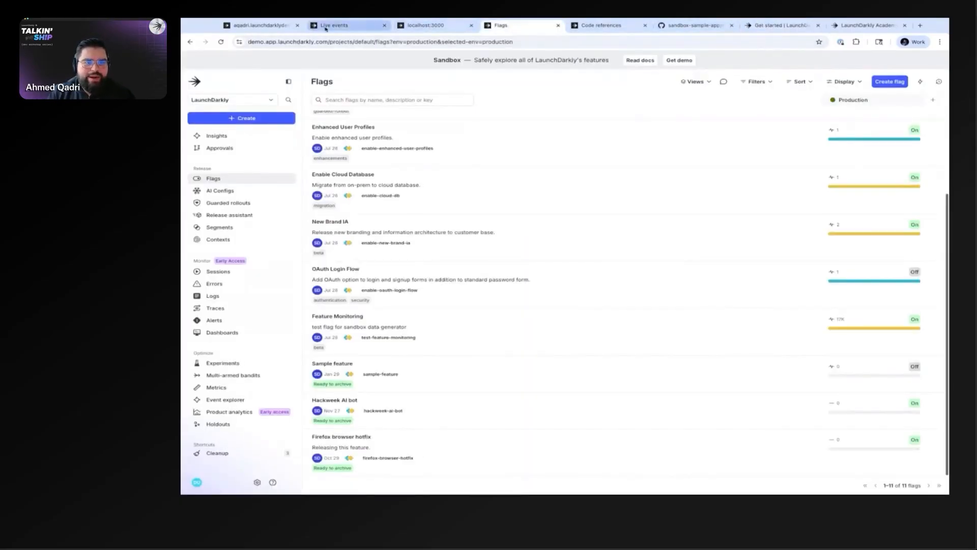
click(331, 26)
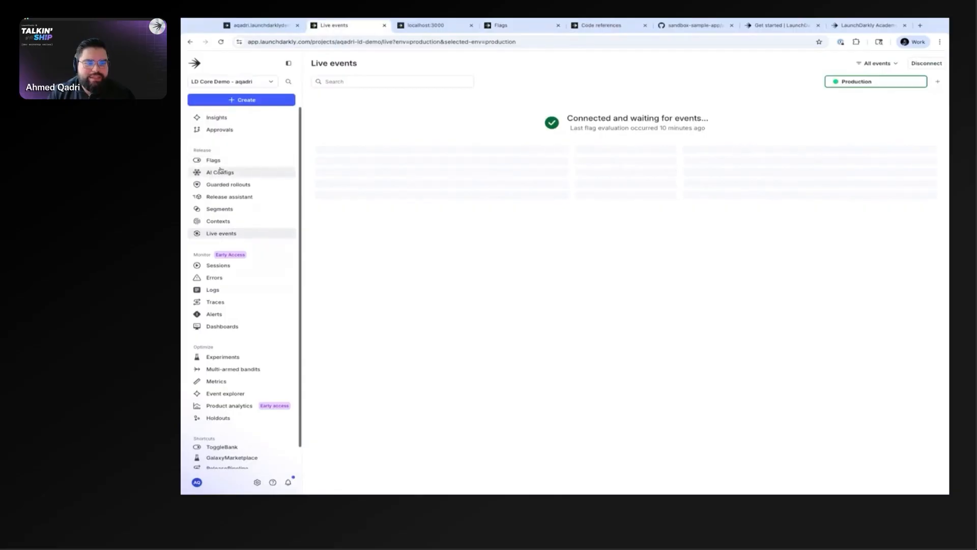
click(525, 26)
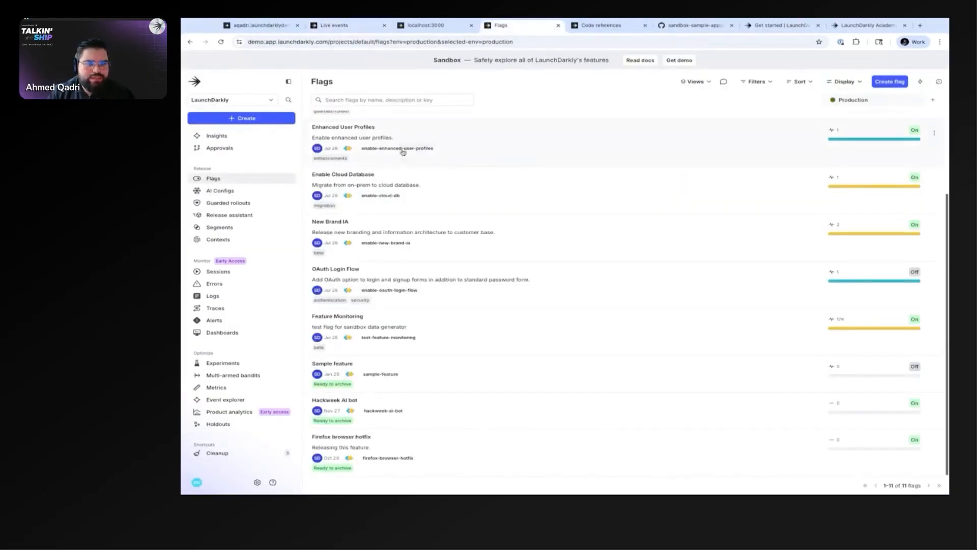
click(784, 162)
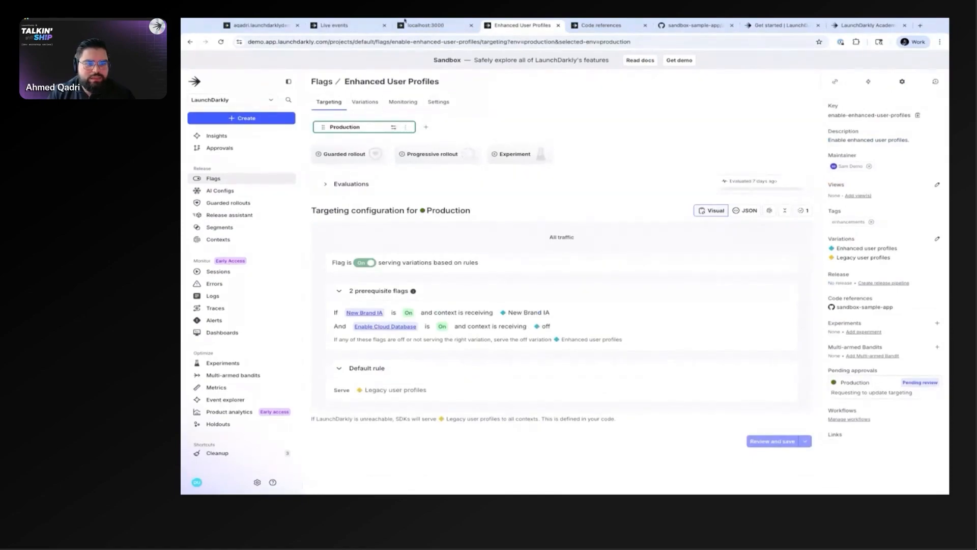
Step: Open the A1 - Release: Wealth Management Component flag in the LD Core Demo project and show its Production environment's copyable keys
click(257, 26)
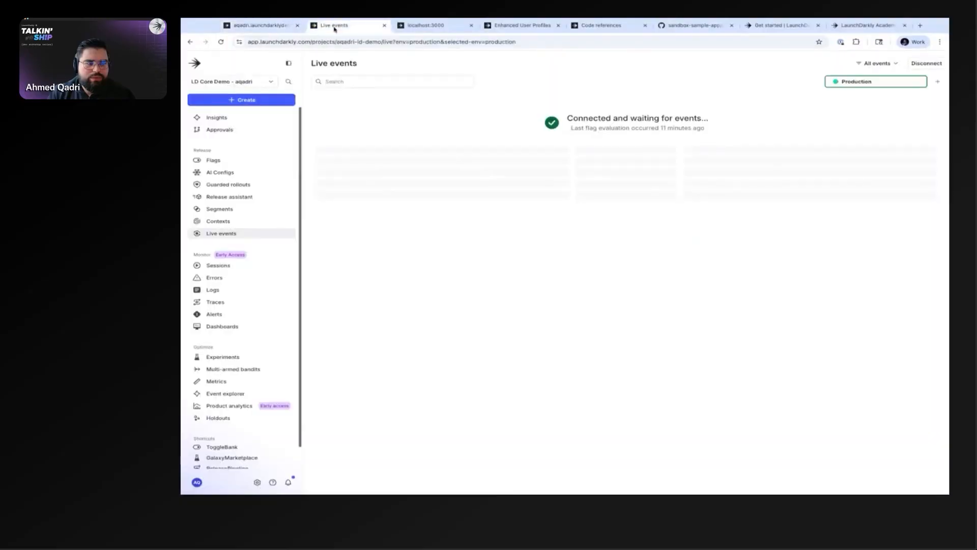
click(333, 26)
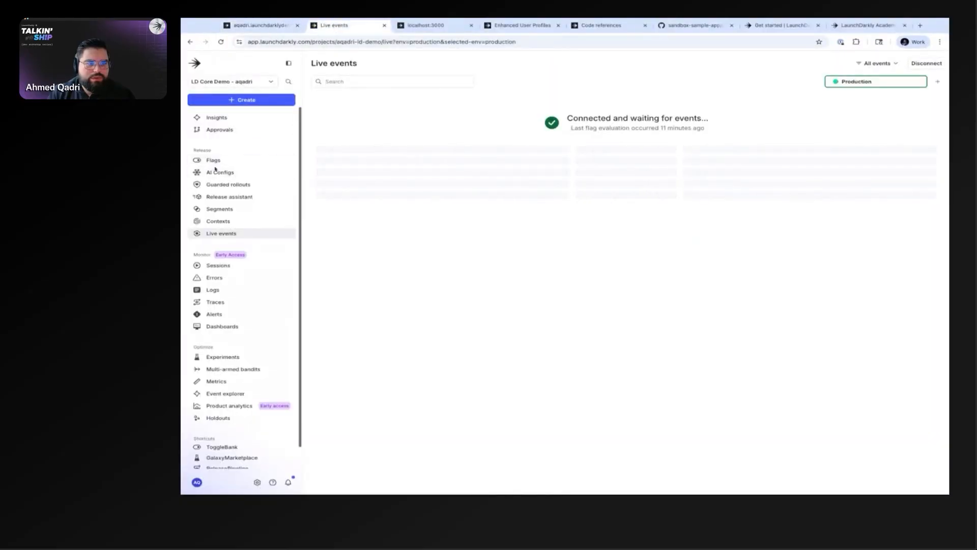
click(225, 451)
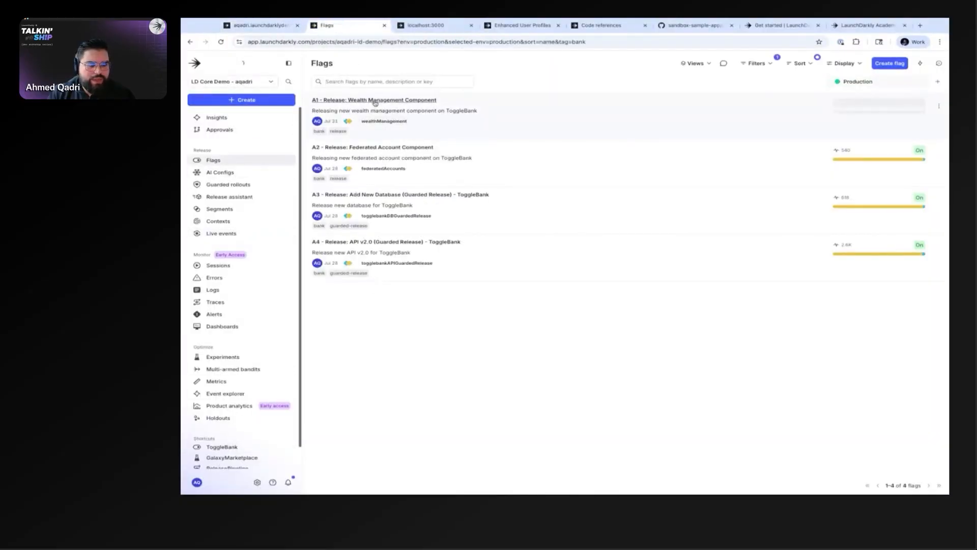
click(515, 113)
click(405, 108)
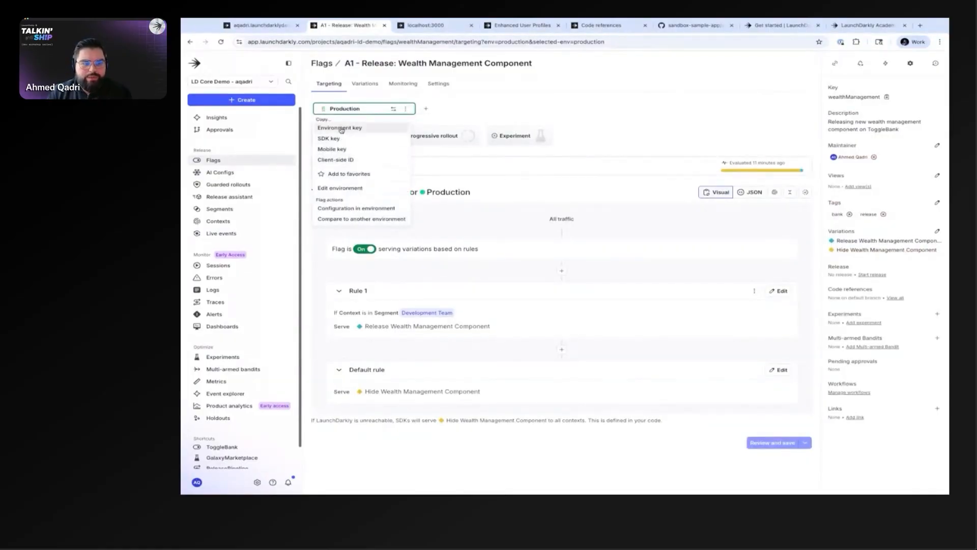
Step: Open the Environments page in the LD Core Demo project's settings
click(241, 81)
click(241, 81)
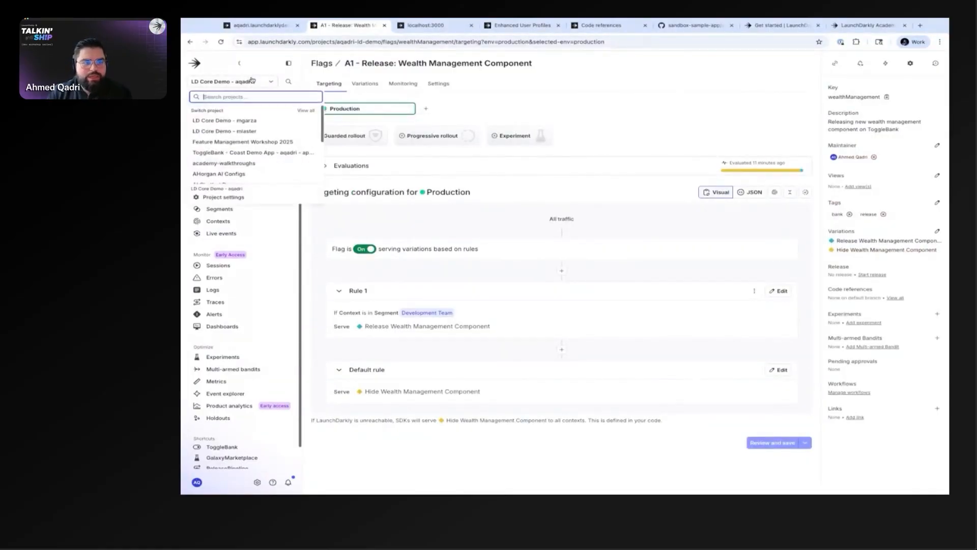
click(239, 198)
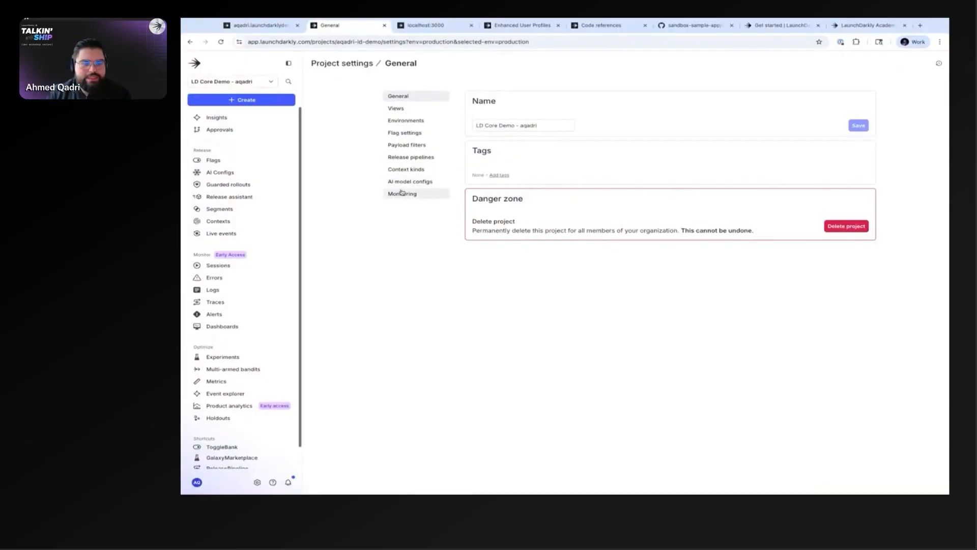
click(405, 120)
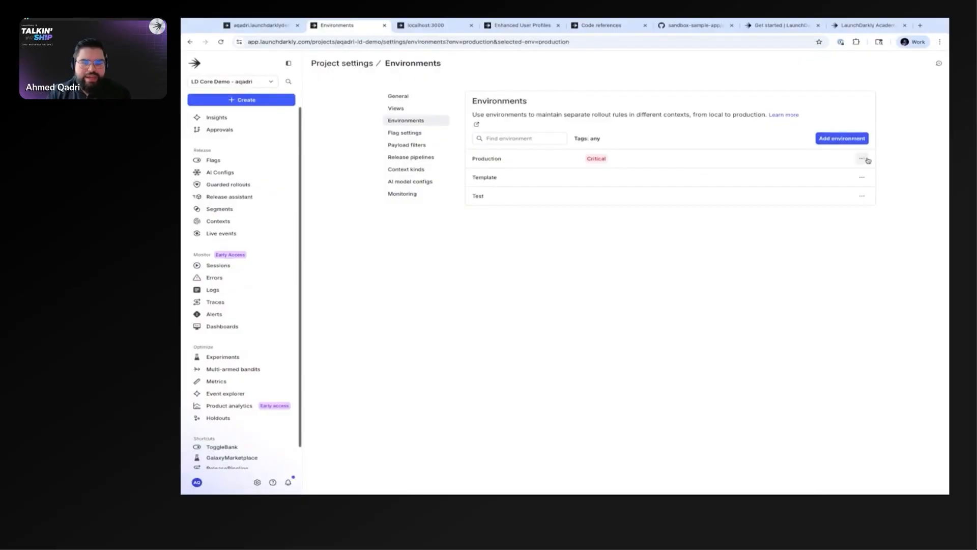
Step: Look over the Template environment's key and settings options, and start adding an environment but dismiss it
click(862, 178)
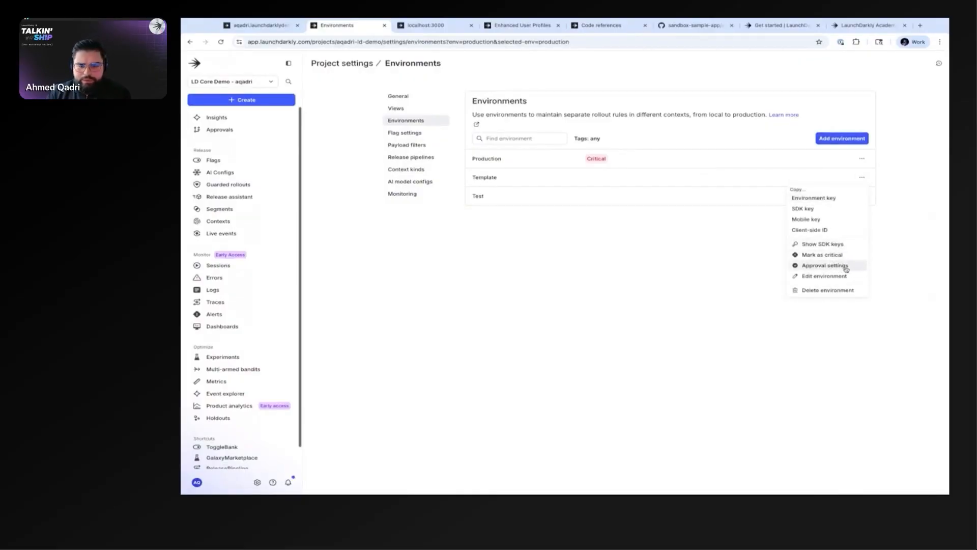
click(697, 240)
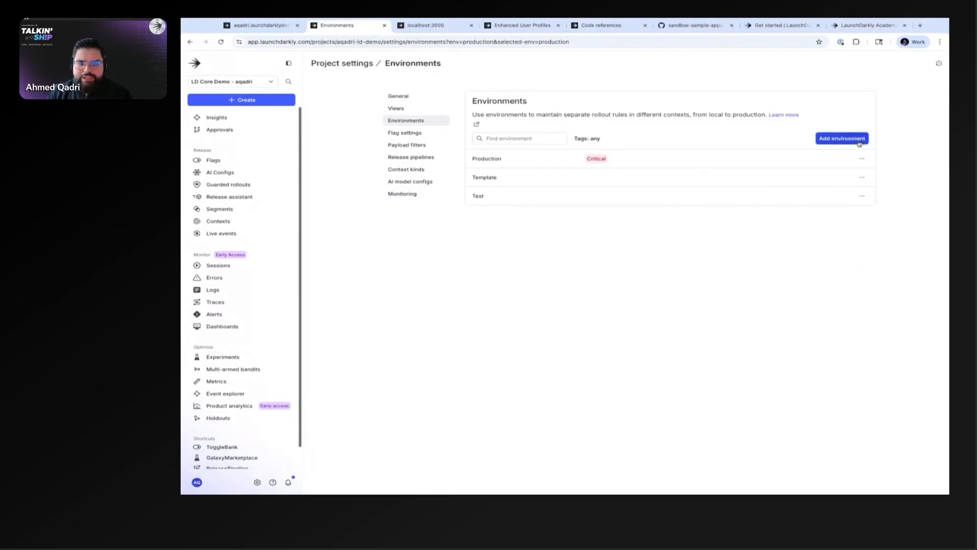
click(859, 139)
click(750, 228)
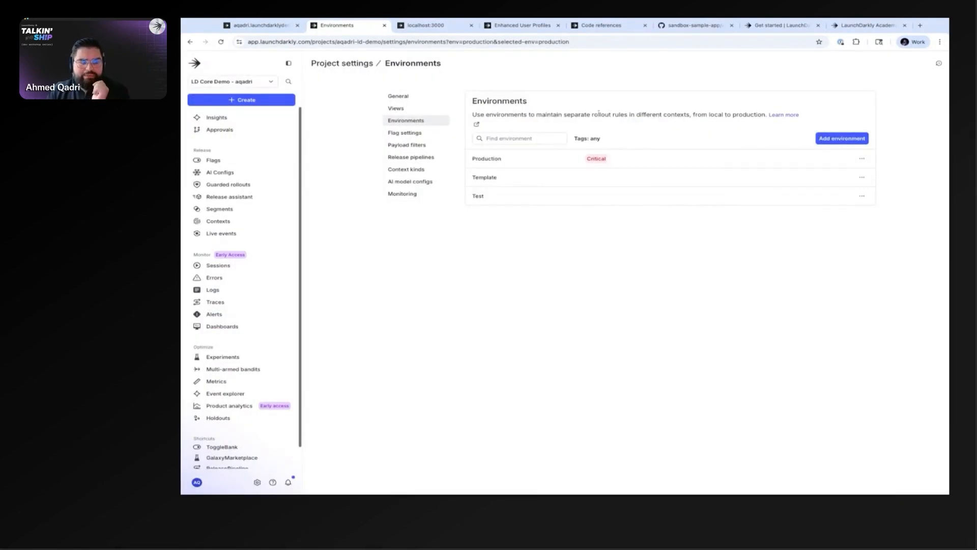
Step: Return to the docs' Get started page, and switch to the LaunchDarkly Academy home page to view its training options
click(783, 25)
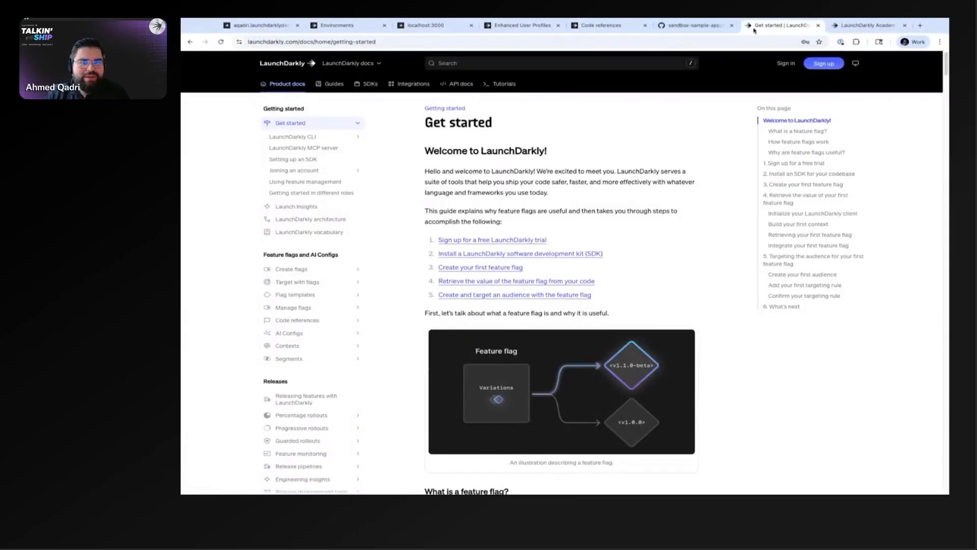
click(868, 25)
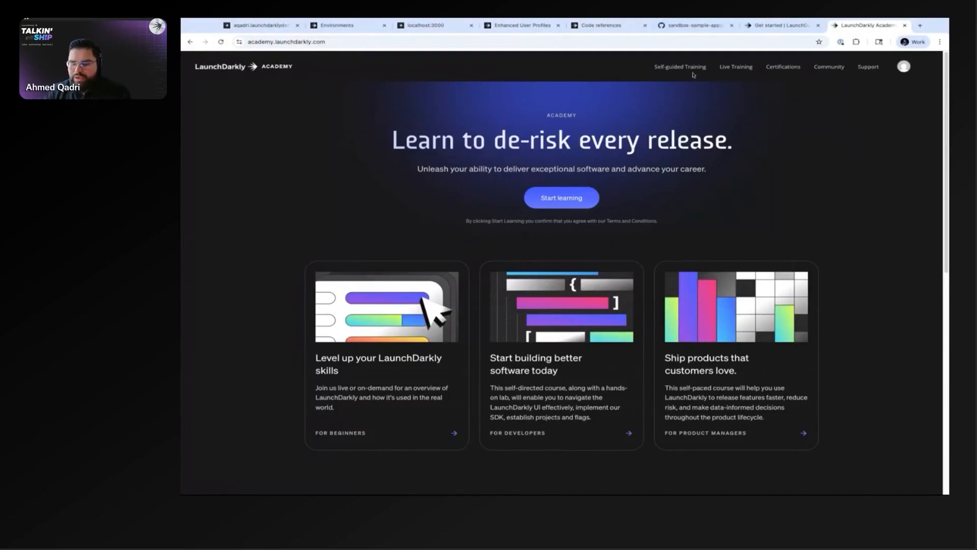
Step: Switch back to the LaunchDarkly docs and search them for "cli"
click(781, 25)
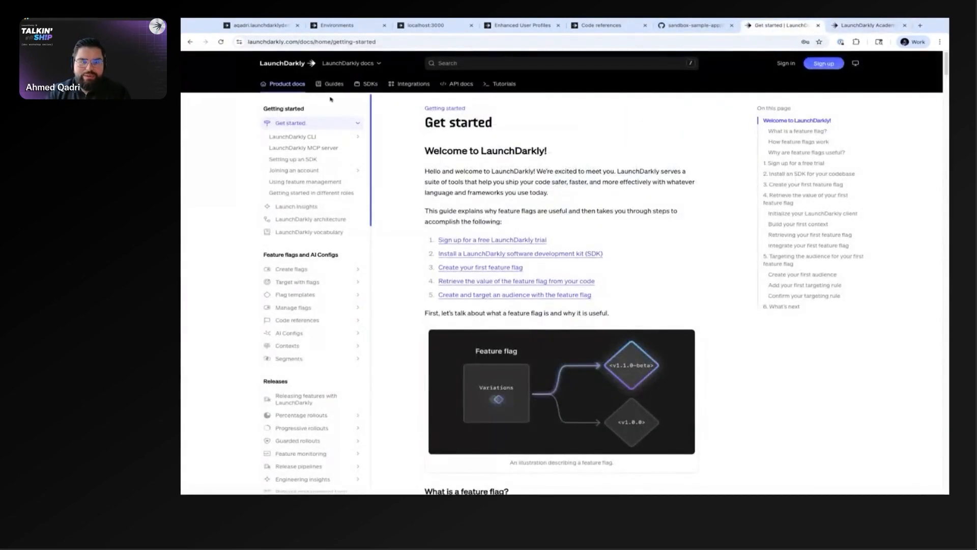
click(455, 63)
text(cli)
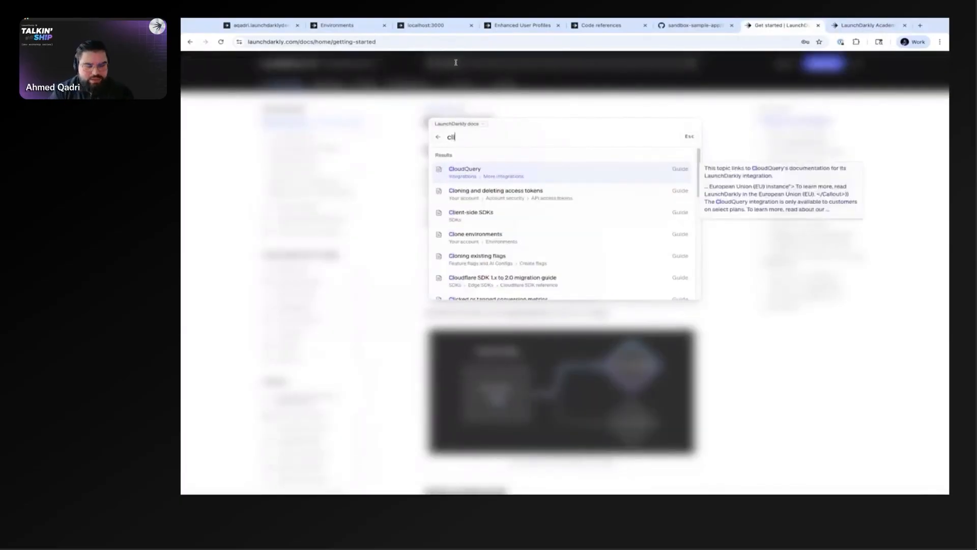
Step: Leave the docs search and open the feature flags guide "Using the LaunchDarkly CLI for local testing"
key(Down)
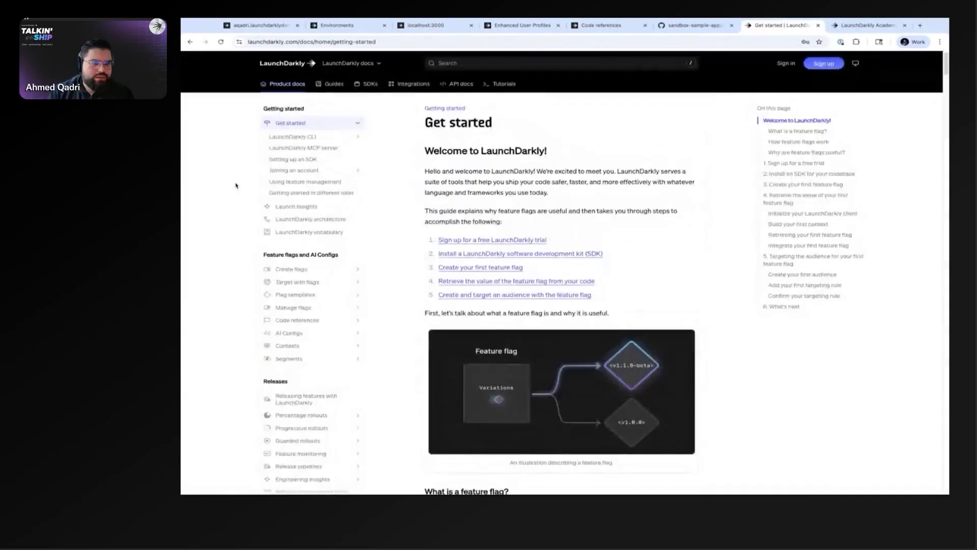
click(334, 84)
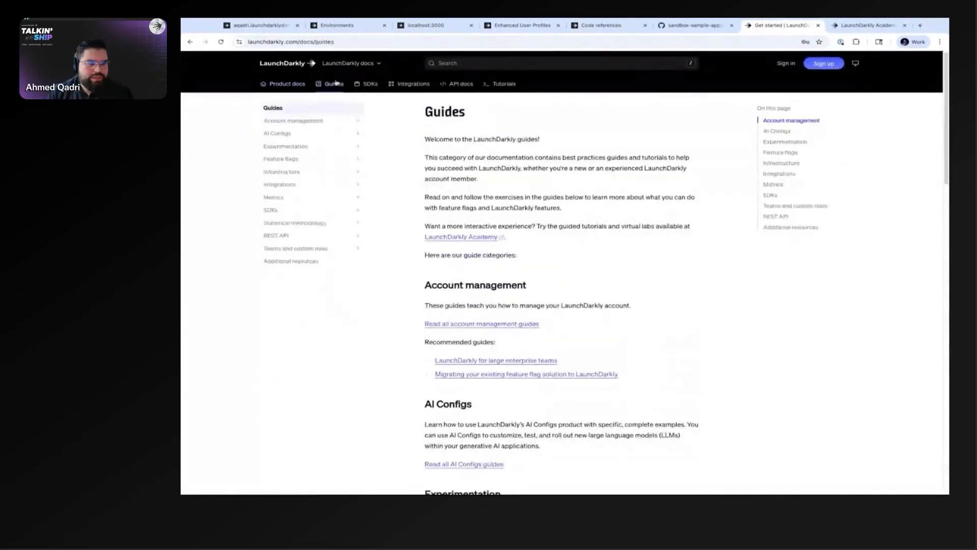
click(290, 160)
click(303, 396)
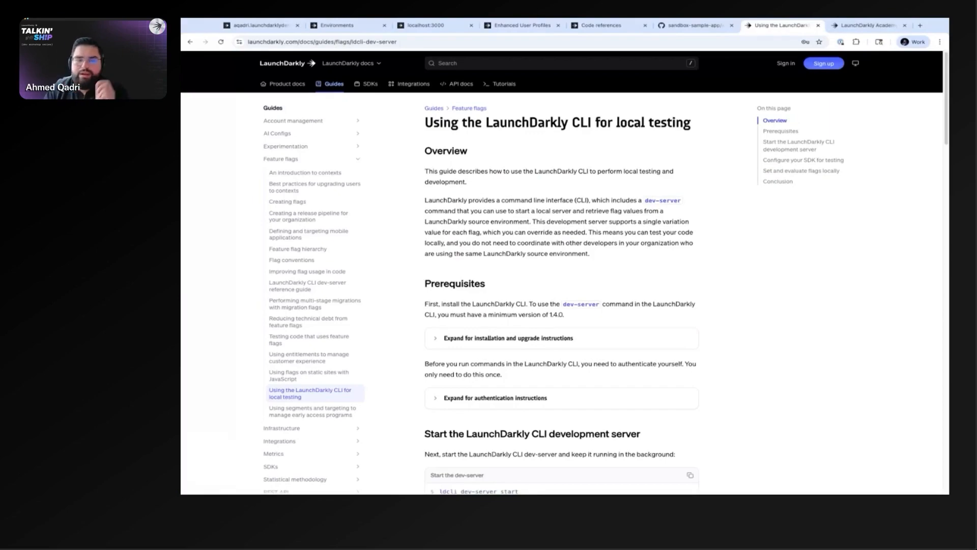
Step: Switch to the LaunchDarkly demo site, open its Code Examples page and expand the LaunchDarkly Basics section
click(249, 26)
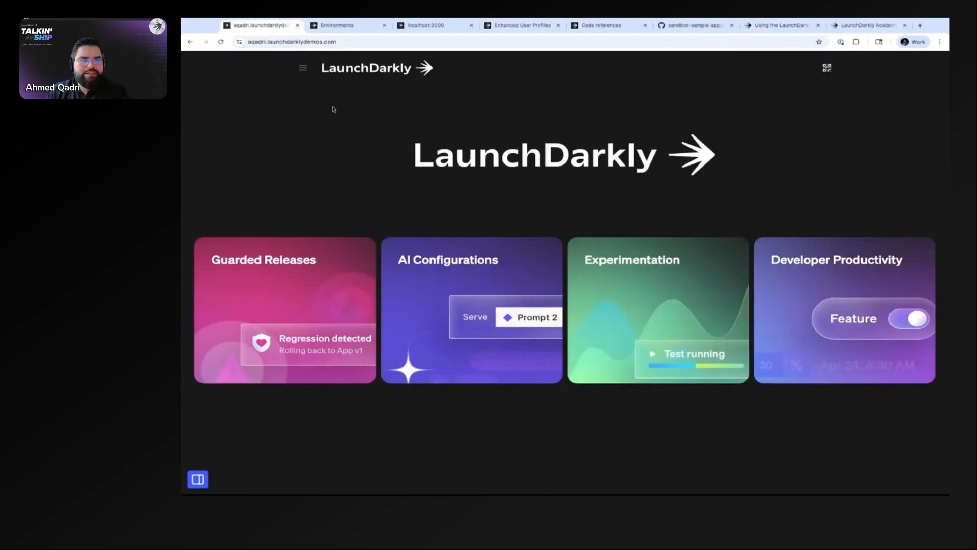
click(303, 69)
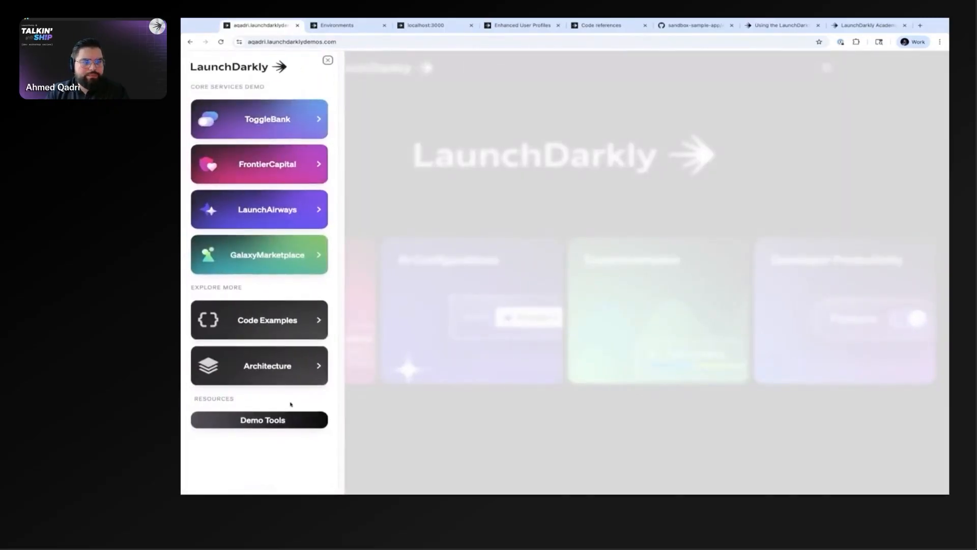
click(283, 422)
click(442, 231)
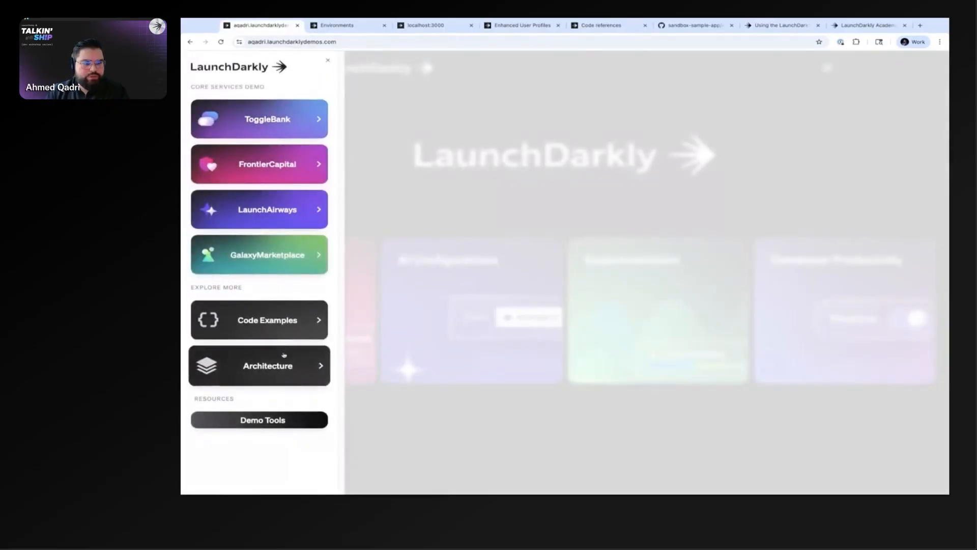
click(283, 313)
click(356, 126)
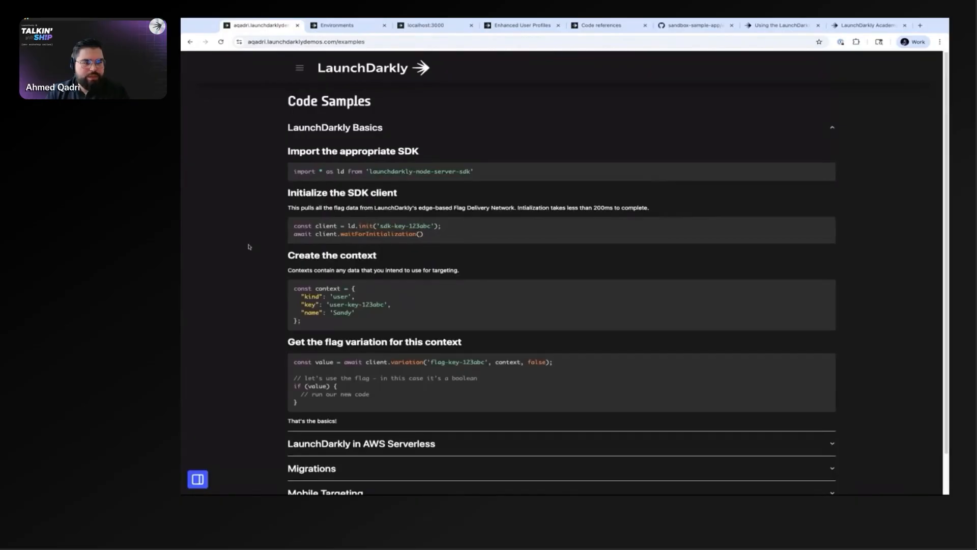
Step: Enlarge the code samples page and highlight the SDK import line and the client initialization line in turn
scroll(249, 247, down, 1)
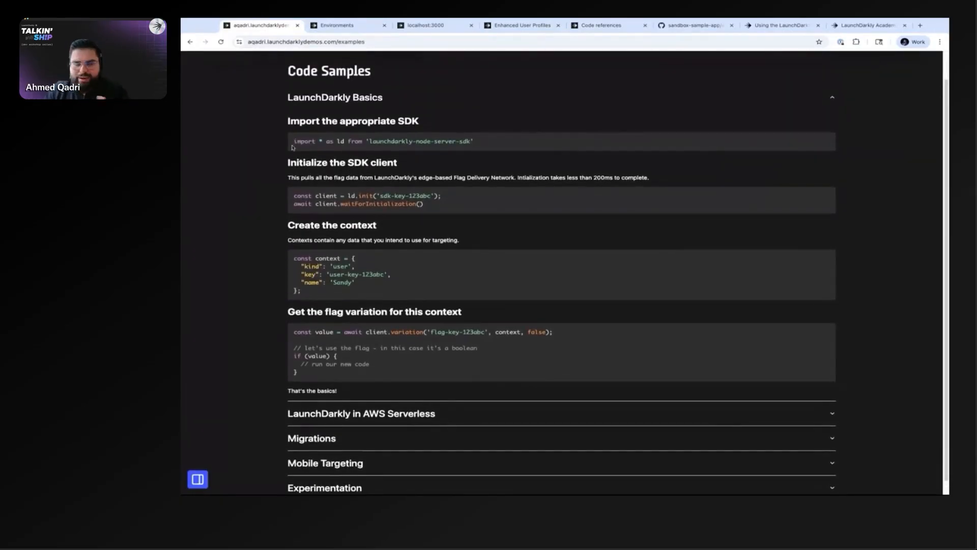
drag(294, 140, 487, 146)
key(super+plus)
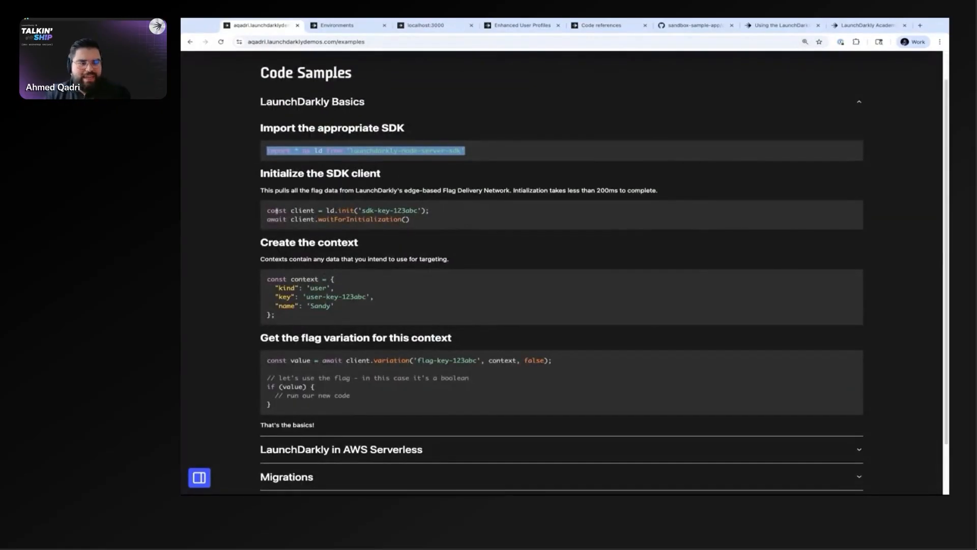
click(271, 210)
triple_click(267, 210)
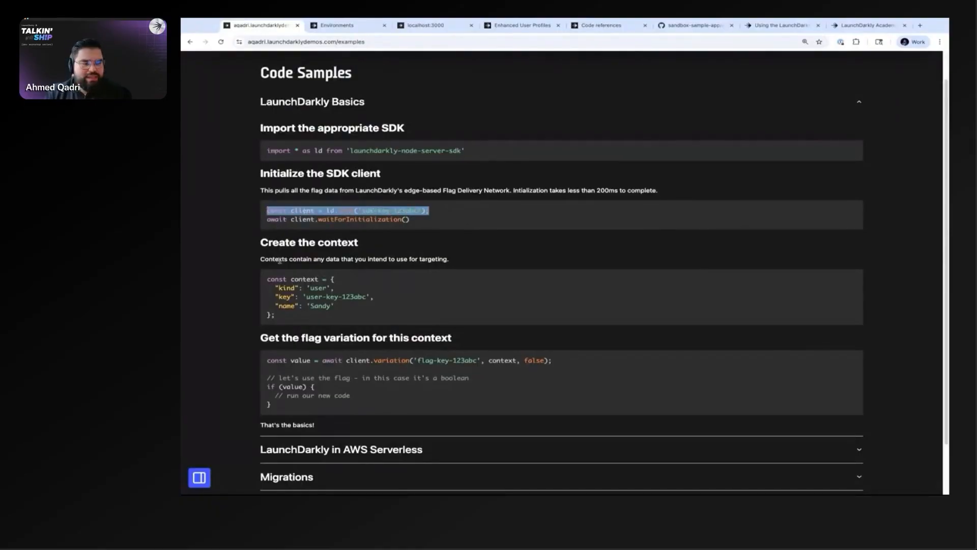
Step: Highlight the kind, key and name attributes and the whole object in the "Create the context" sample, then clear the selection
drag(267, 278, 335, 307)
click(287, 297)
click(341, 307)
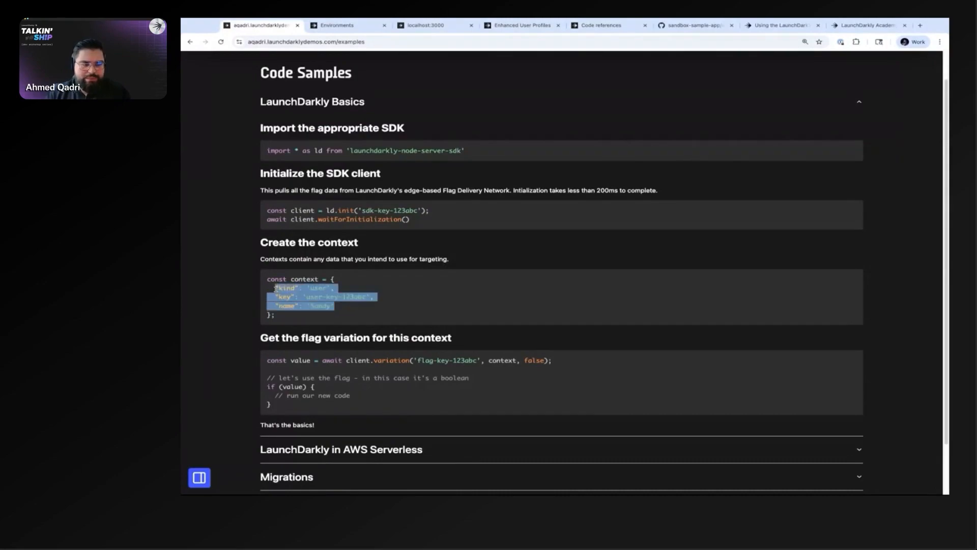
click(350, 308)
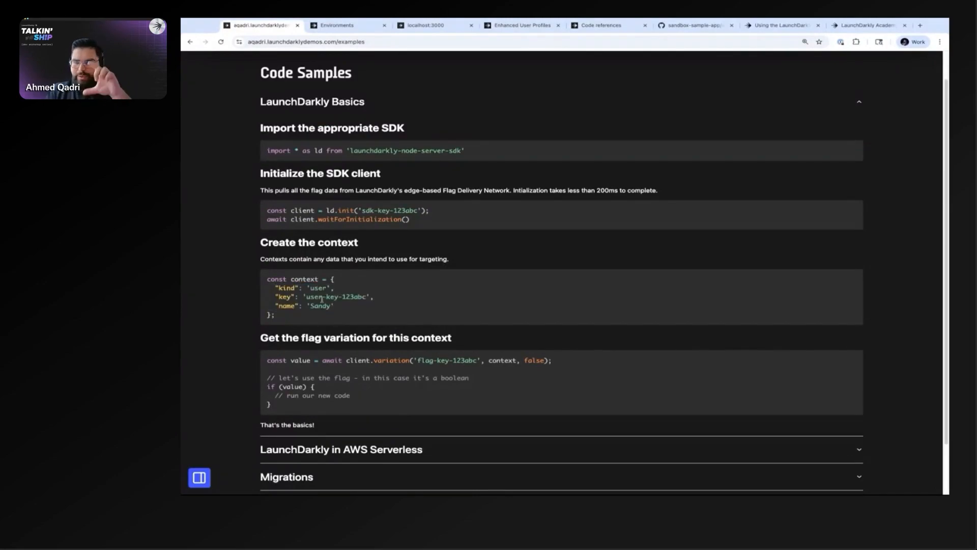
drag(272, 313, 332, 280)
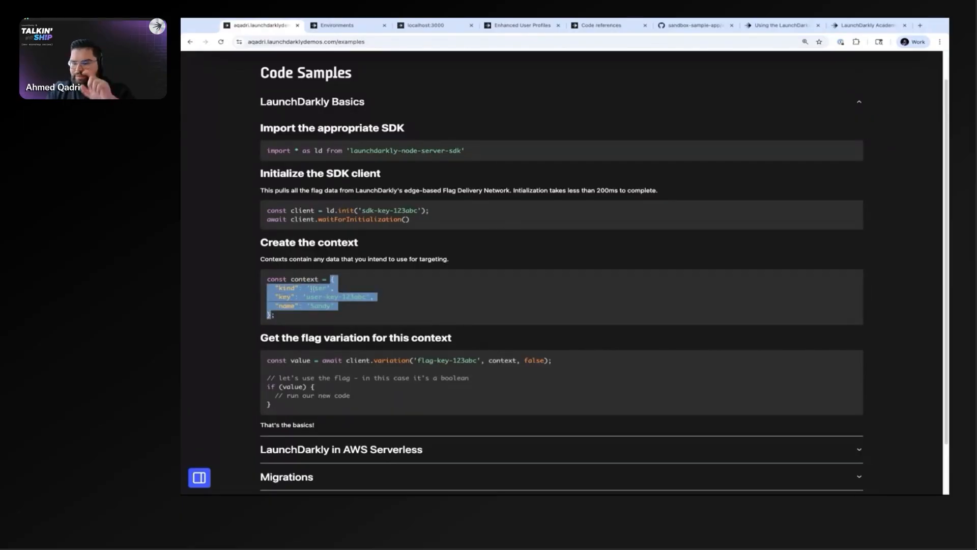
click(286, 318)
Step: Highlight the client.variation call in the flag variation sample, including its method name, flag key, context and false fallback value
scroll(288, 321, down, 1)
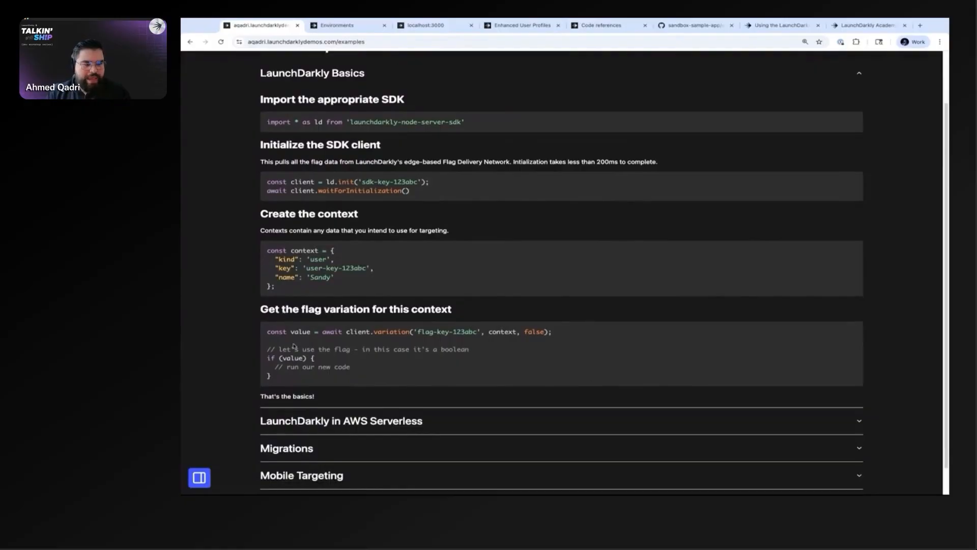
triple_click(267, 333)
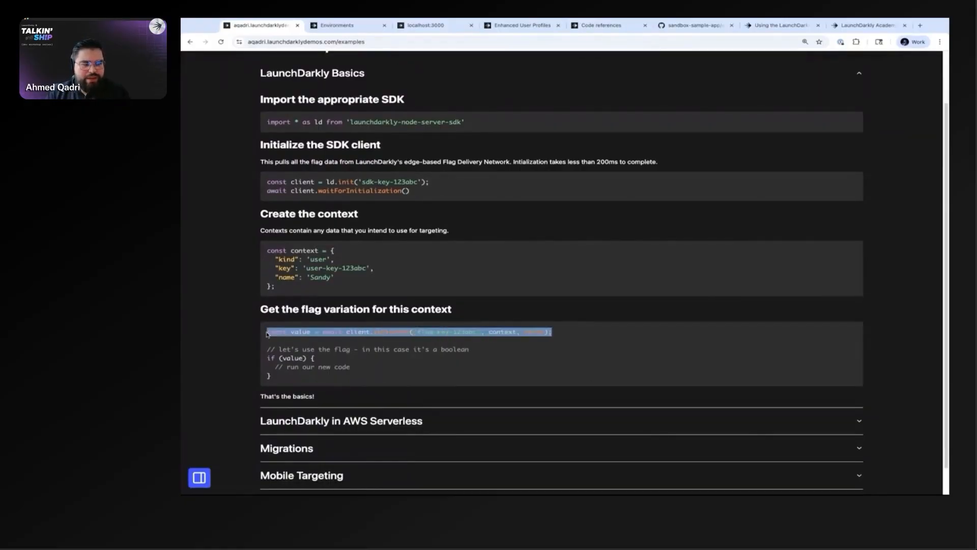
click(315, 332)
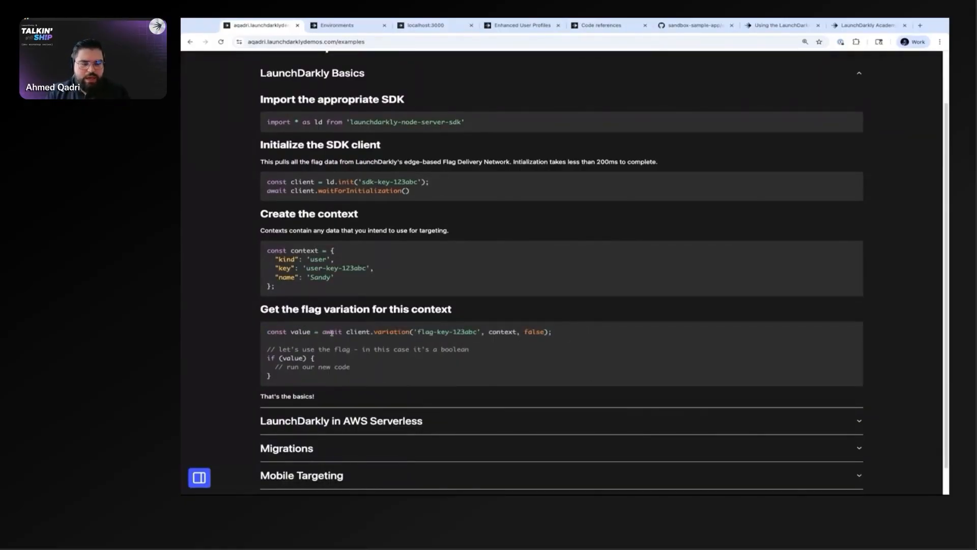
double_click(375, 332)
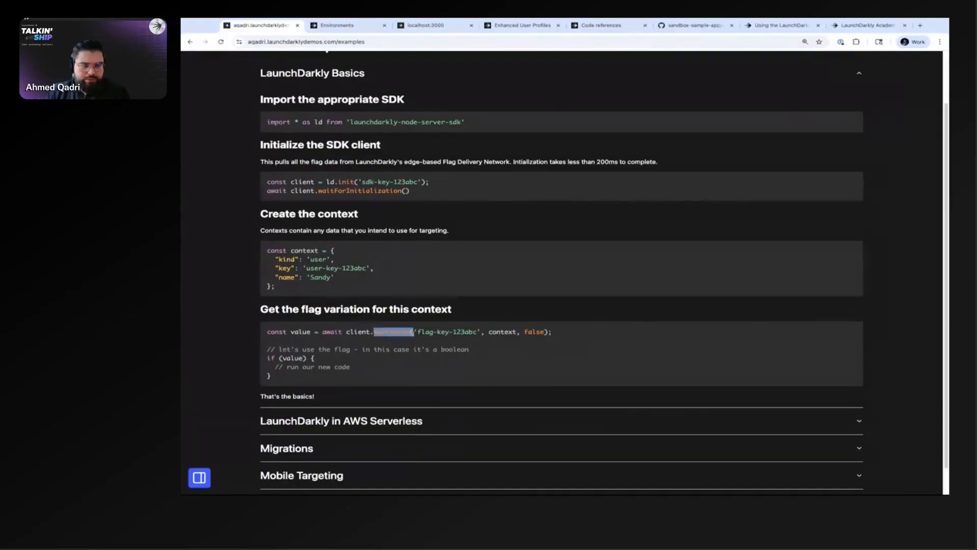
drag(417, 332, 522, 333)
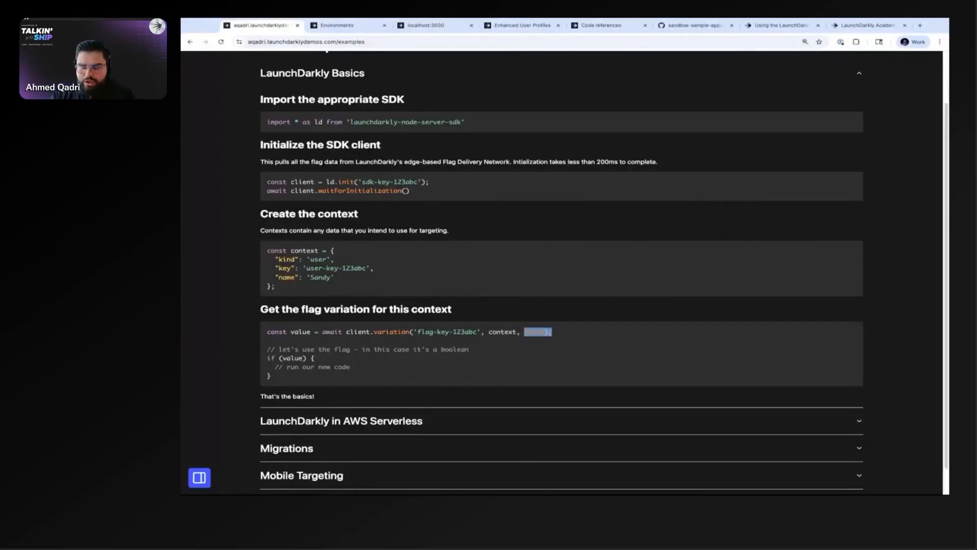
click(531, 330)
mouse_move(525, 331)
mouse_down()
mouse_move(553, 332)
mouse_move(544, 332)
mouse_up()
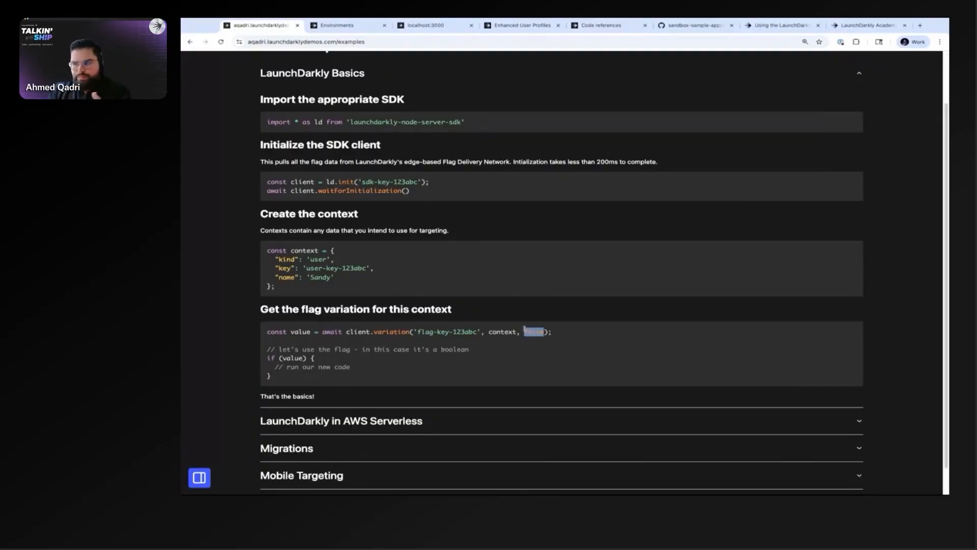
drag(521, 332, 555, 337)
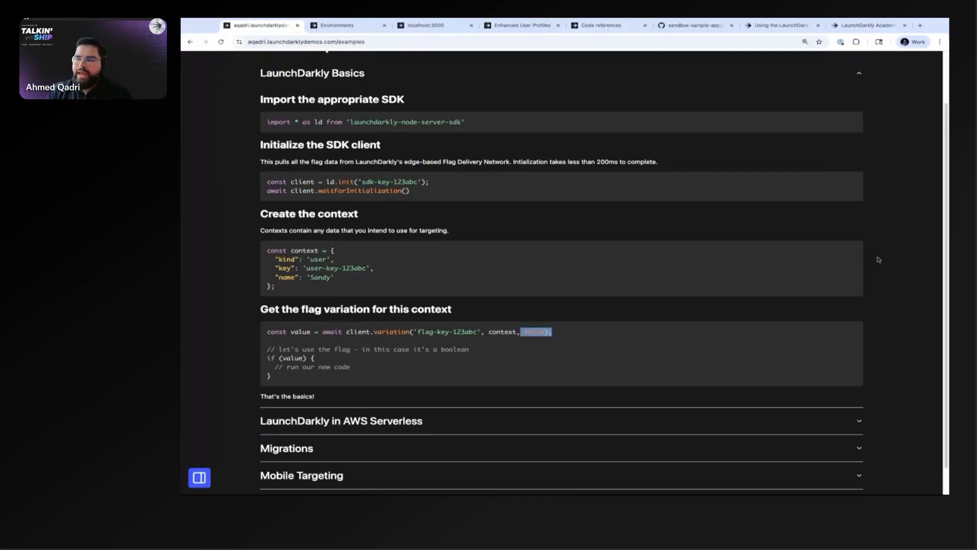